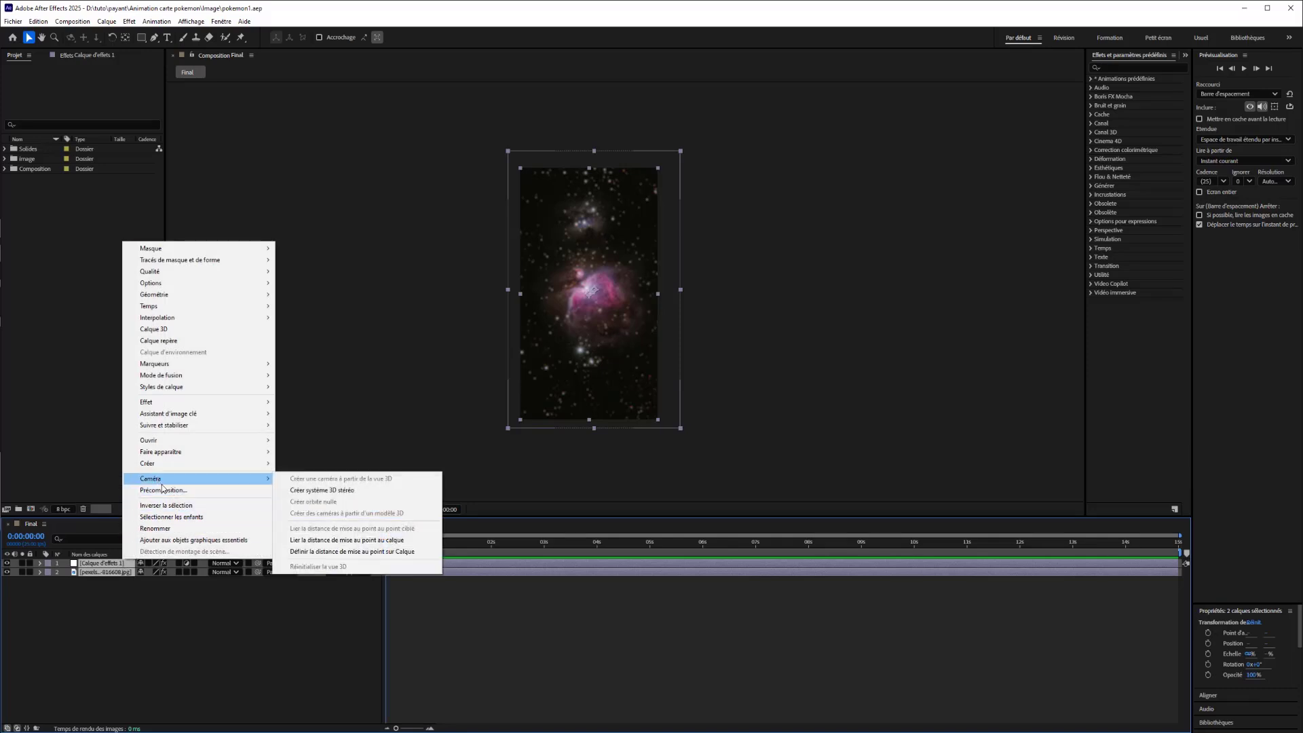
Precompose the selected adjustment layer and space image into a new composition named fond.
click(174, 489)
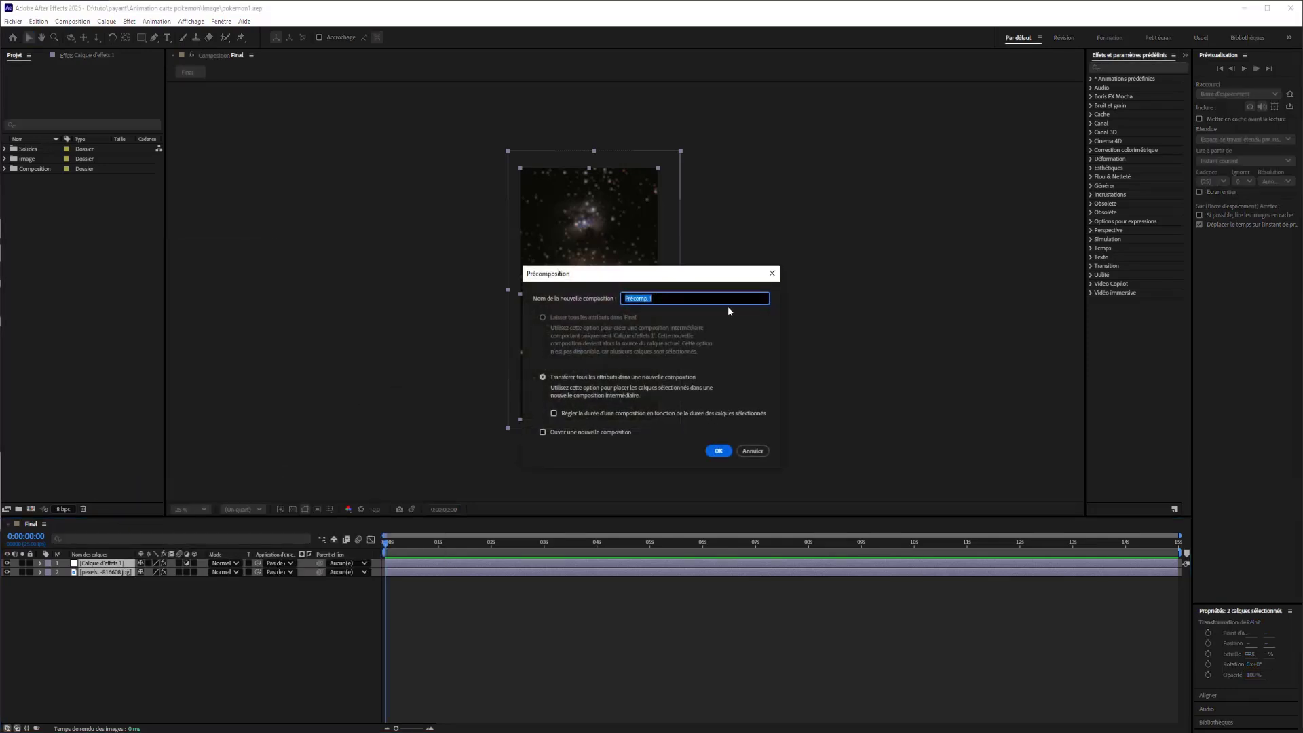
text(fond)
key(Return)
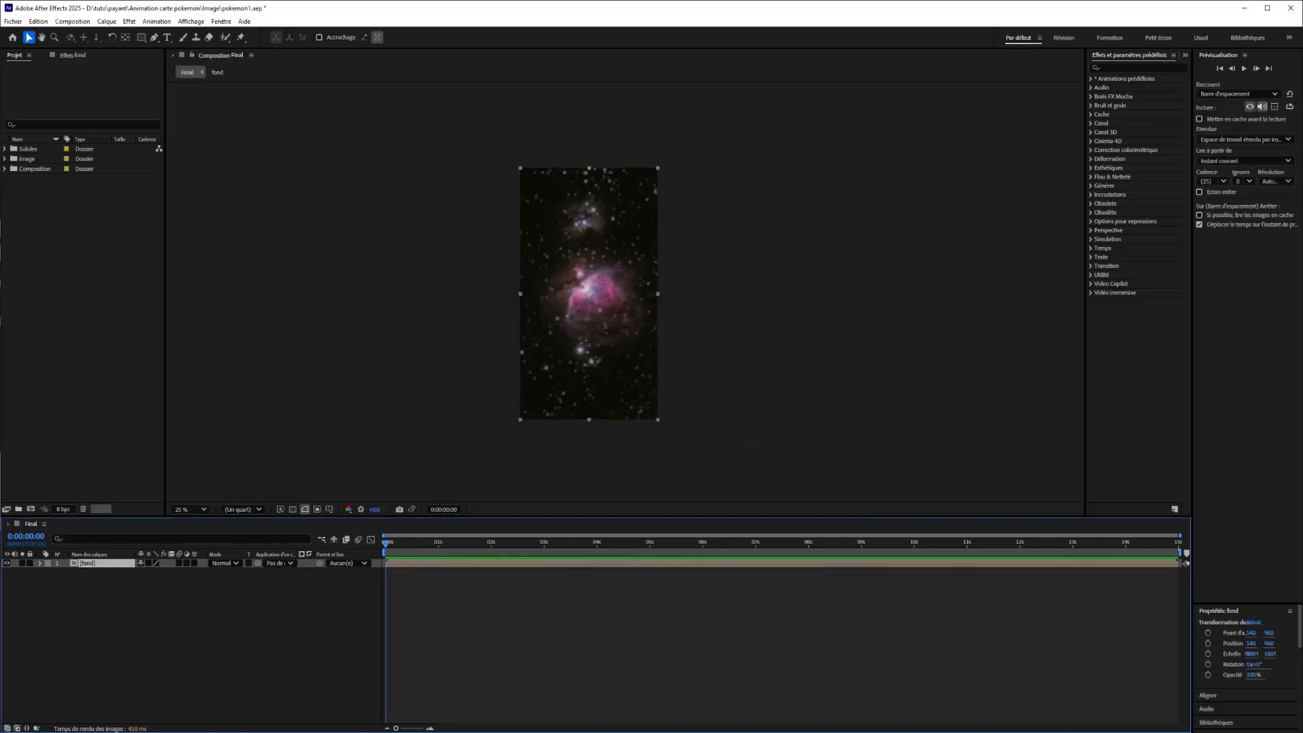
Add the card image 3.png from the Image folder above the background and scale it down to fit inside the frame.
click(5, 169)
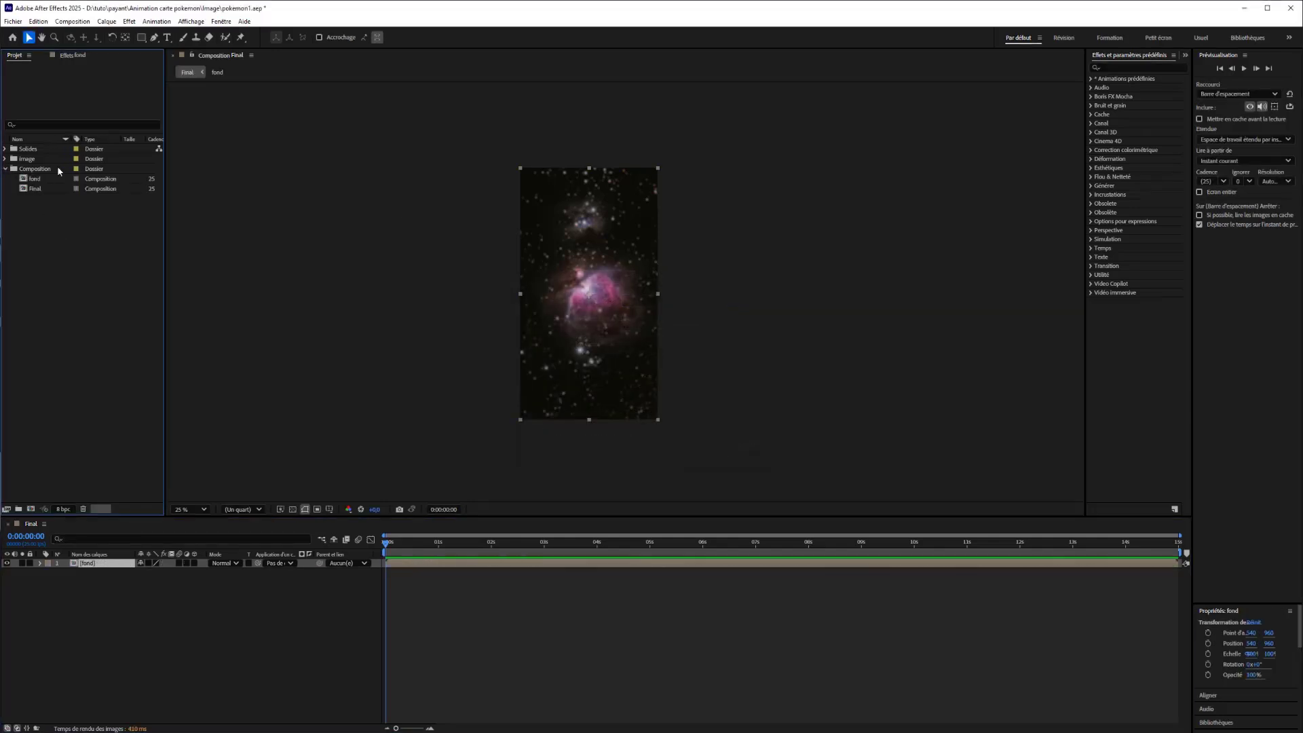
click(6, 169)
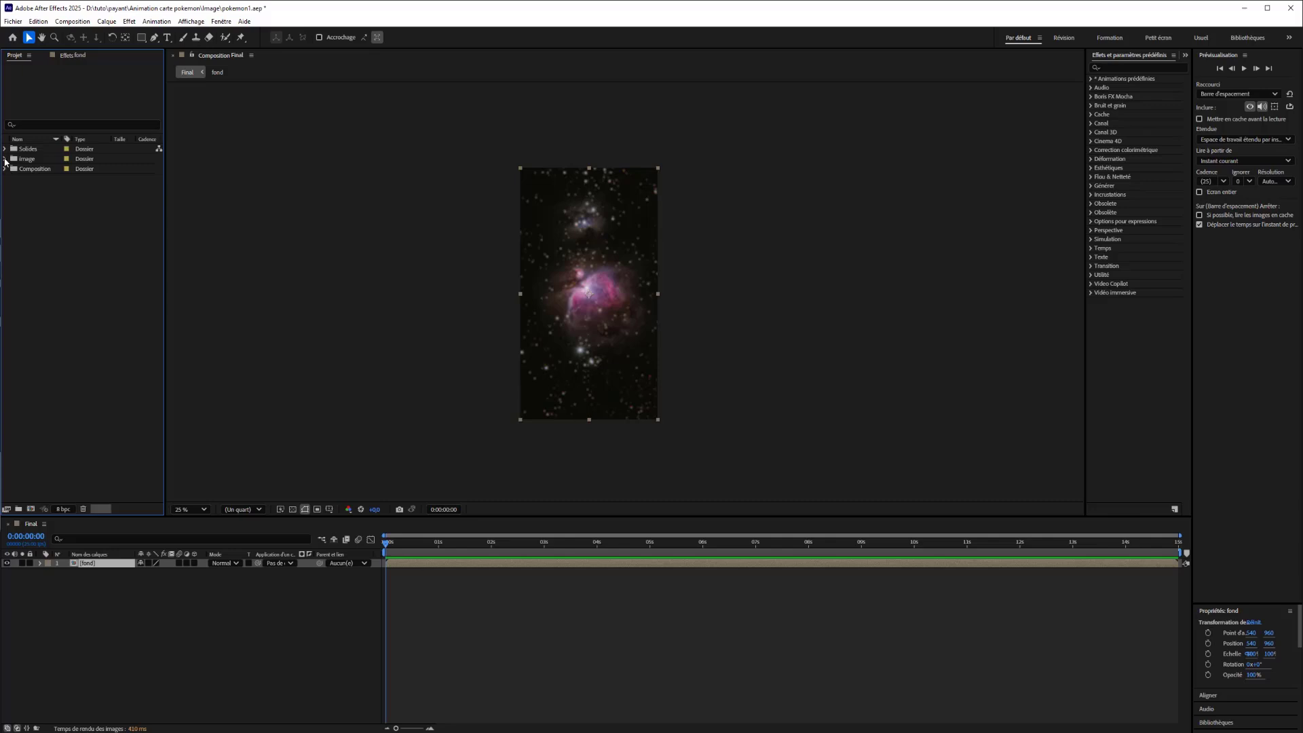
click(5, 158)
drag(36, 180, 588, 306)
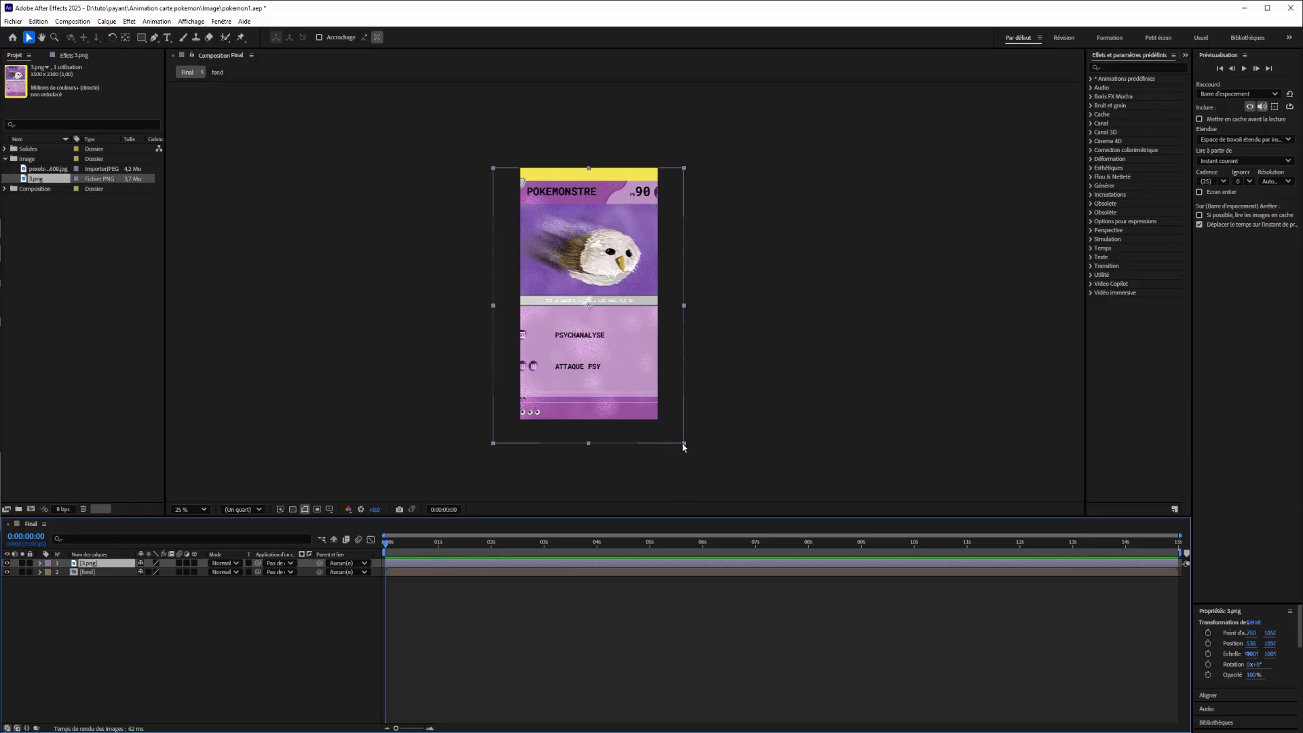
drag(684, 445, 645, 376)
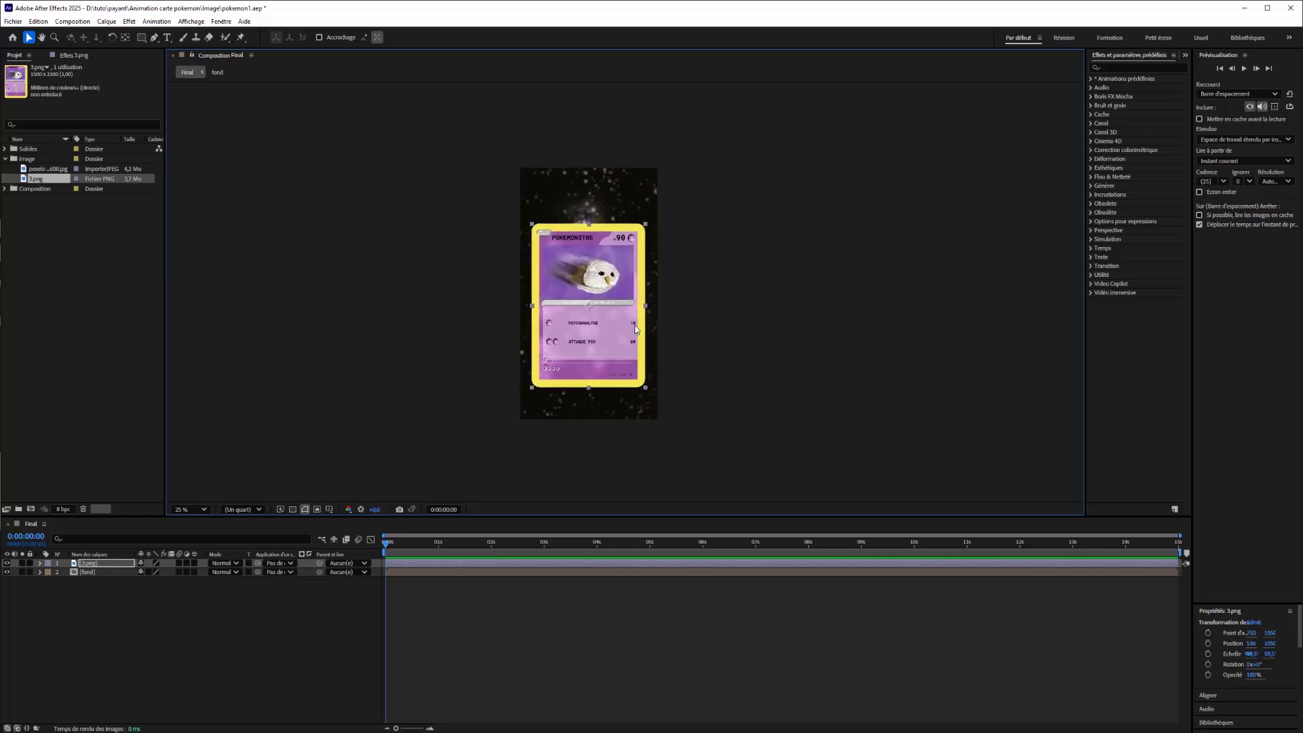
Draw a small rectangular mask at the upper-left corner of the card's illustration on the 3.png layer and invert it.
scroll(634, 319, up, 2)
click(96, 563)
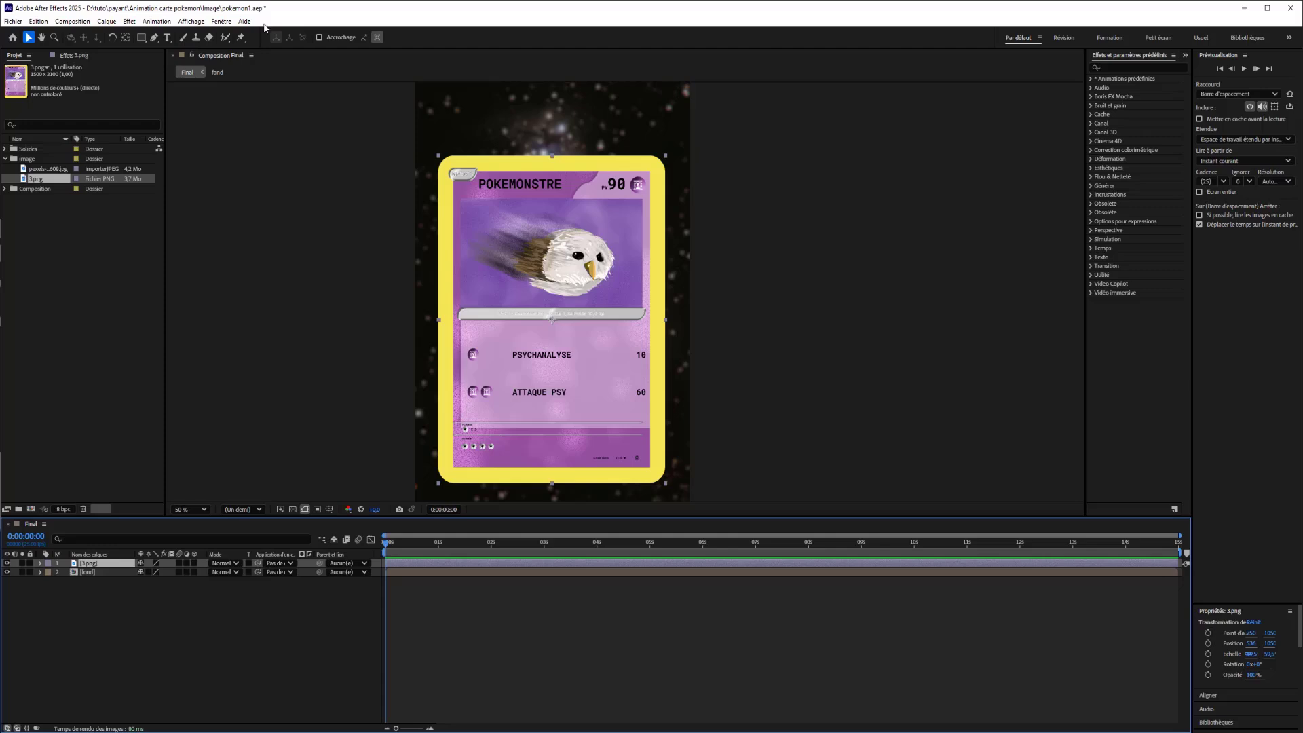
click(142, 38)
key(period)
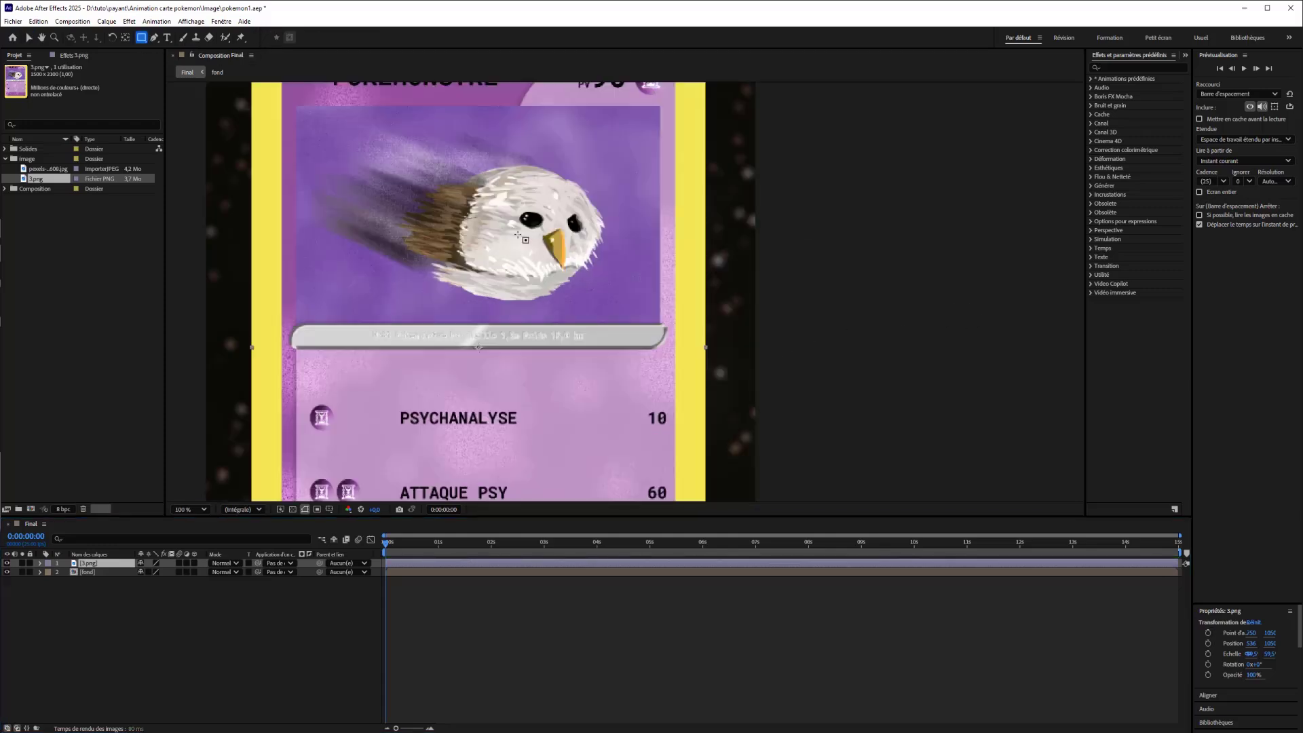
key(space)
drag(307, 169, 277, 219)
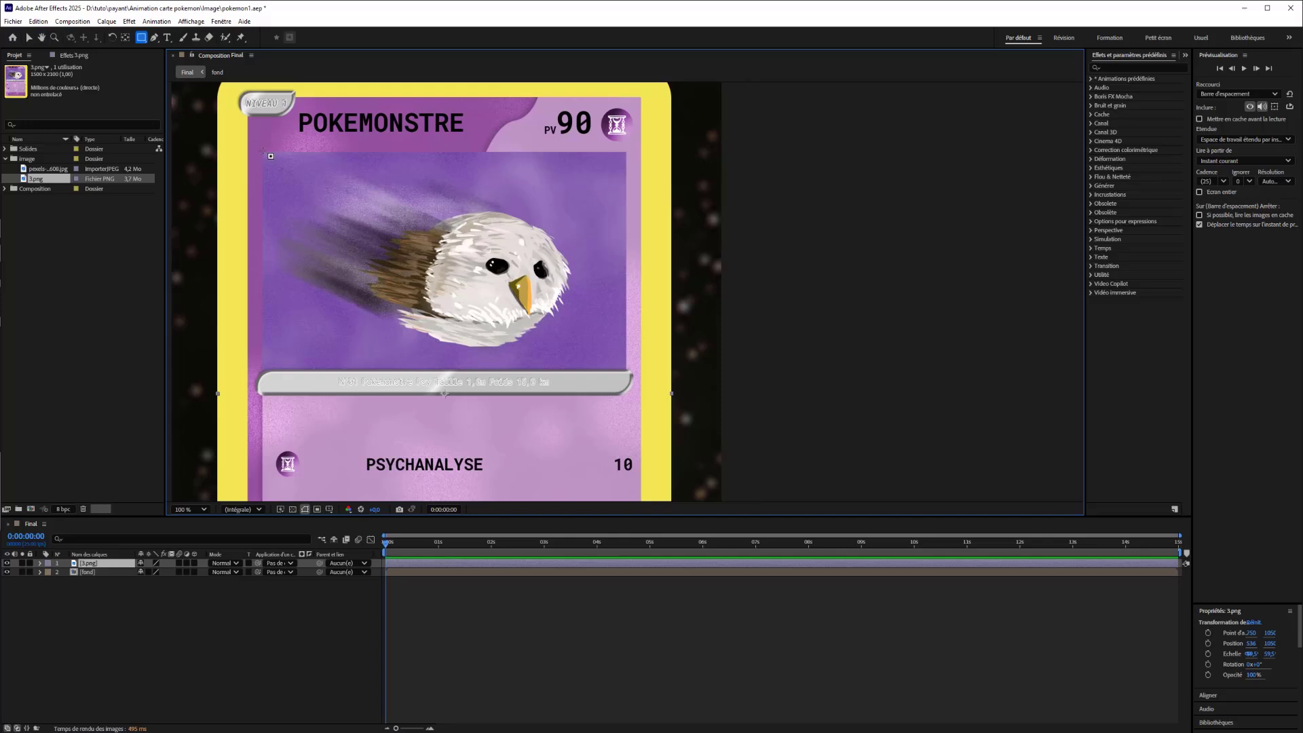
drag(263, 153, 326, 216)
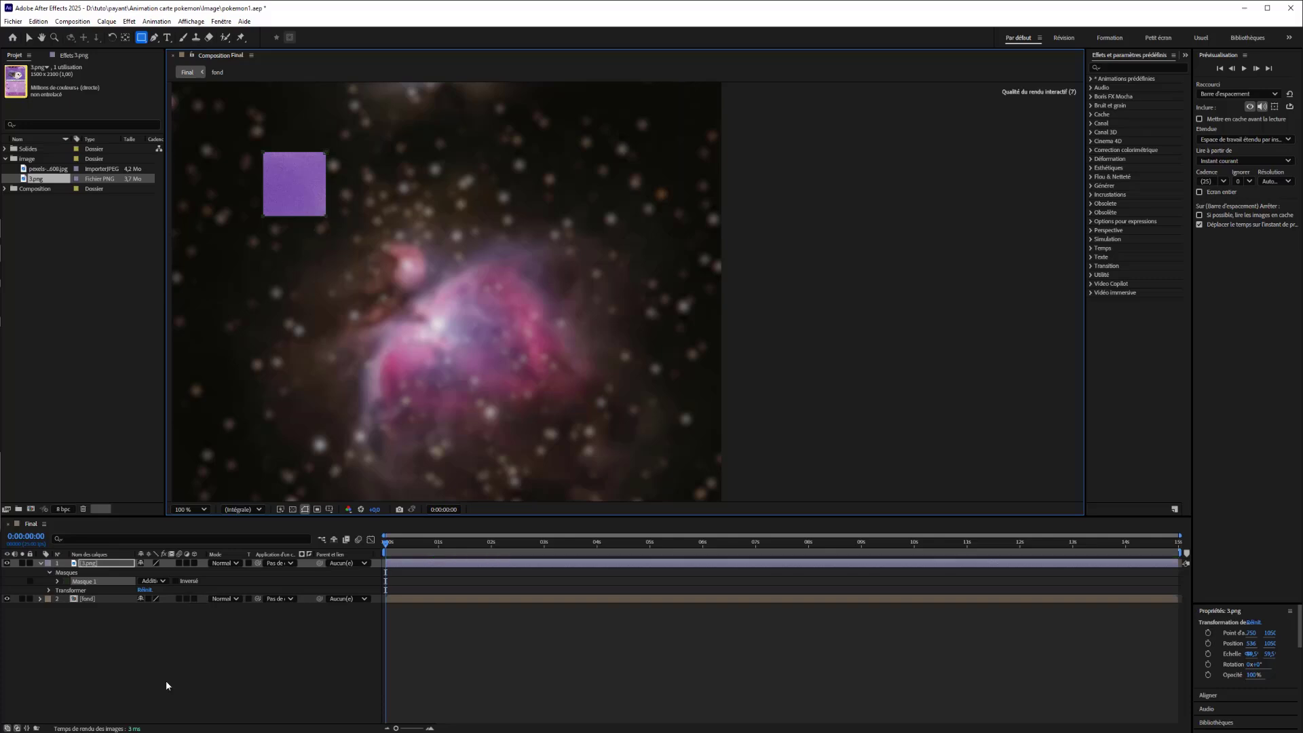
click(176, 581)
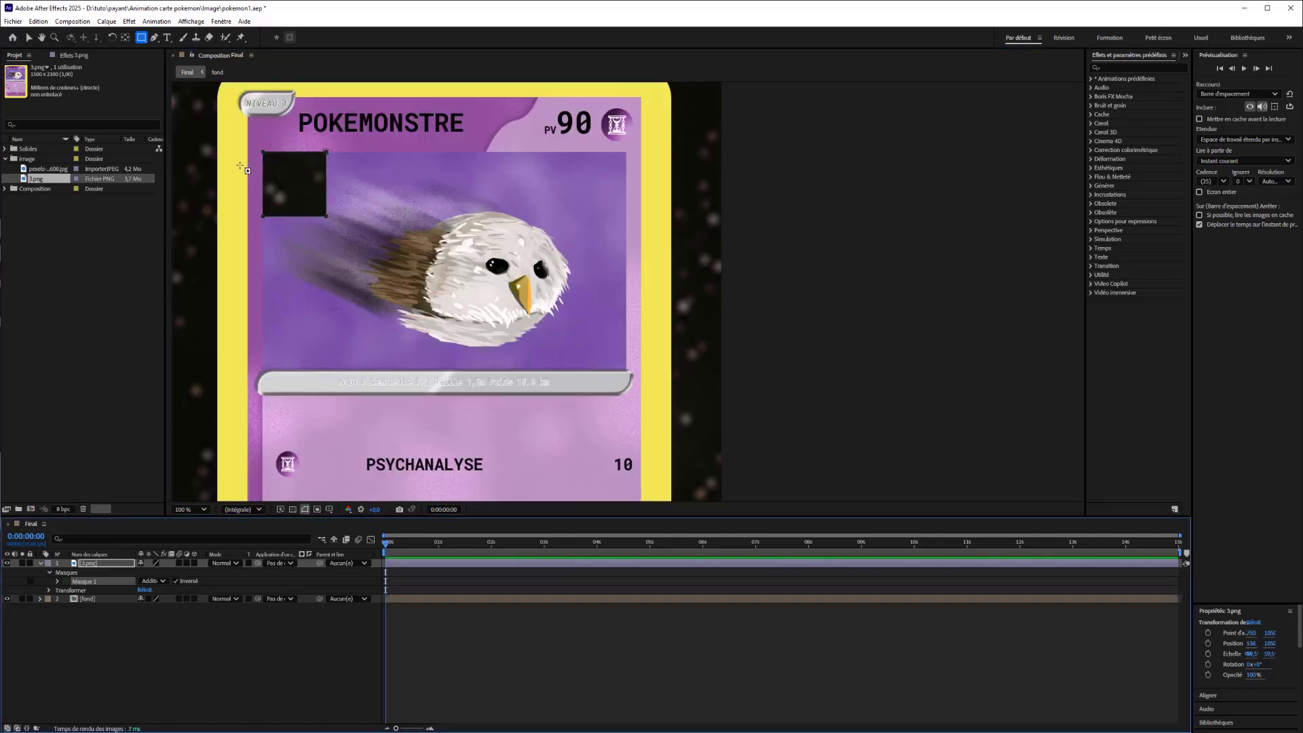
key(v)
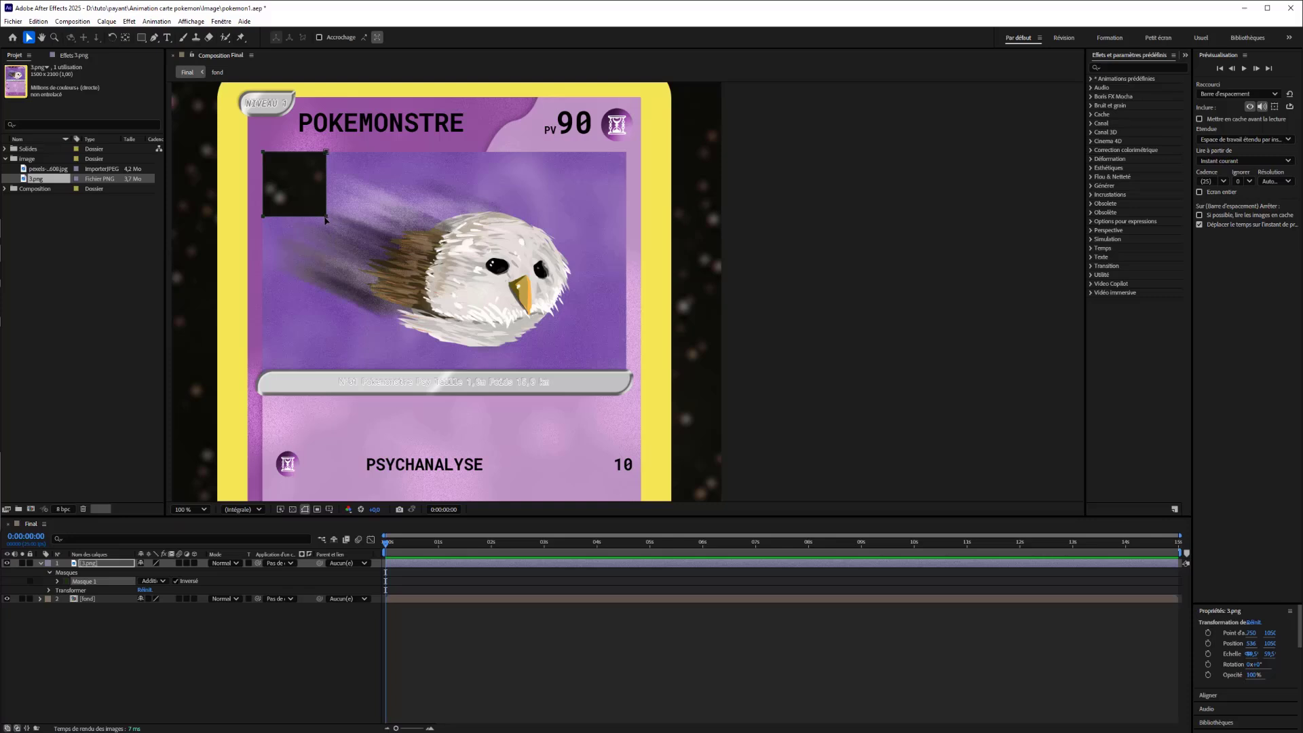
mouse_move(327, 218)
mouse_down()
mouse_move(397, 266)
mouse_move(332, 222)
mouse_up()
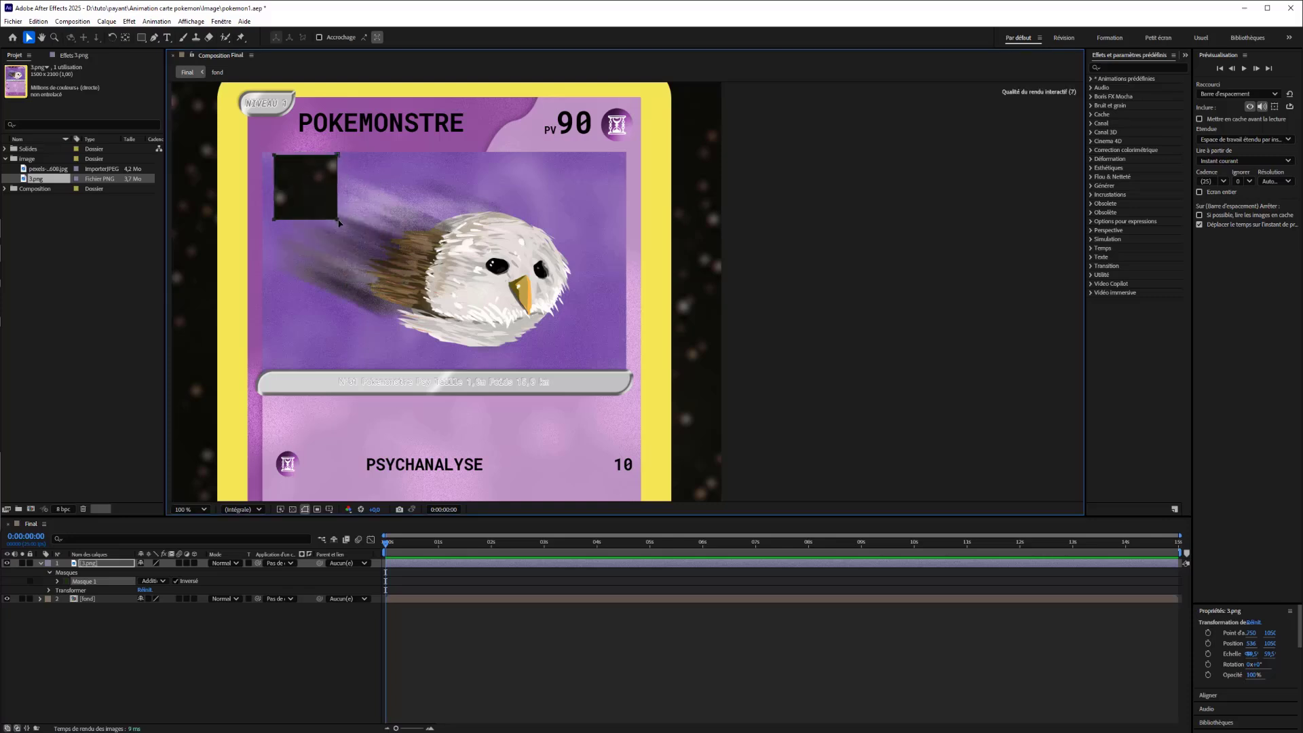
double_click(331, 213)
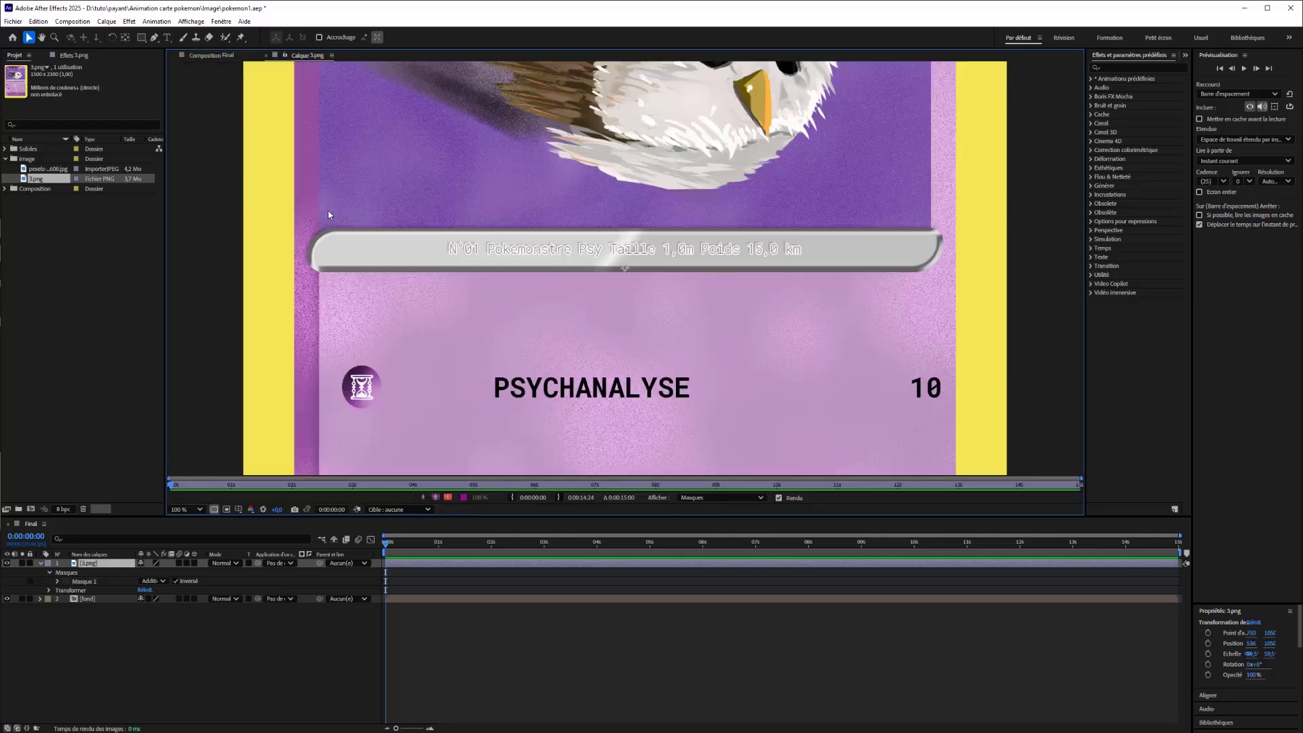
click(266, 55)
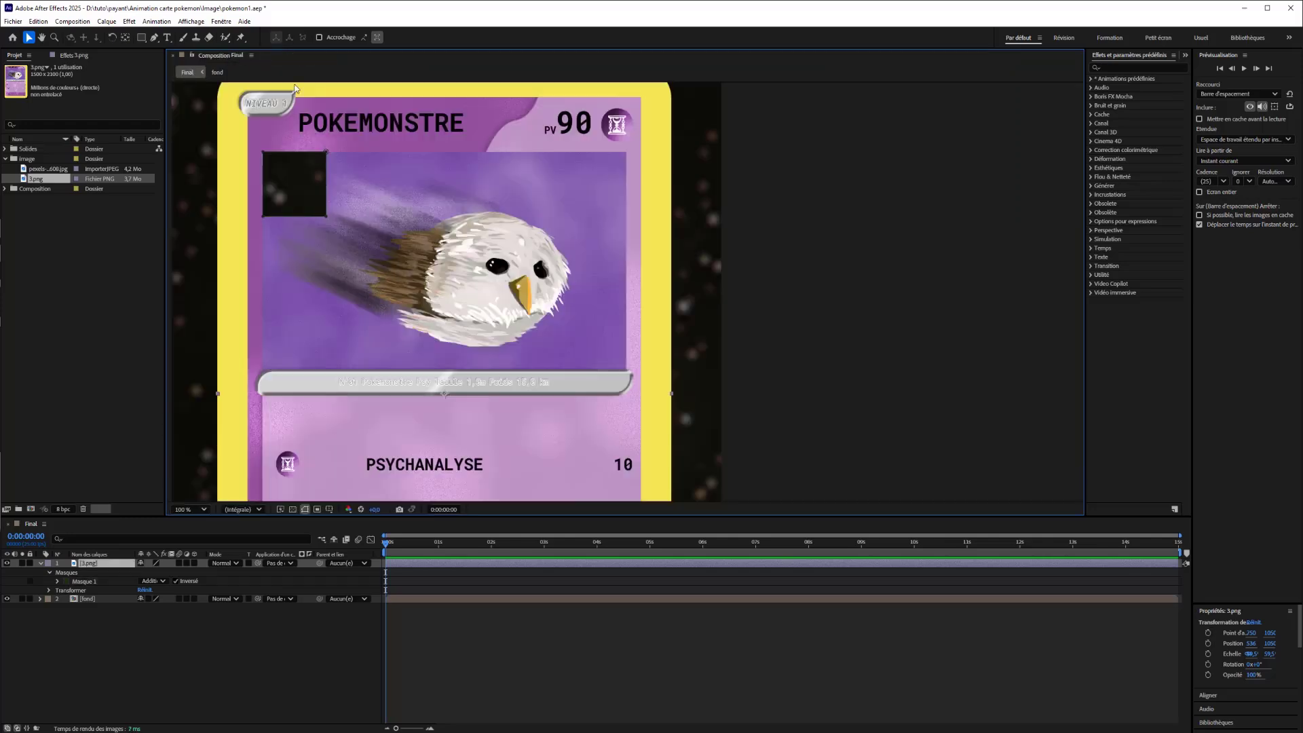
click(326, 156)
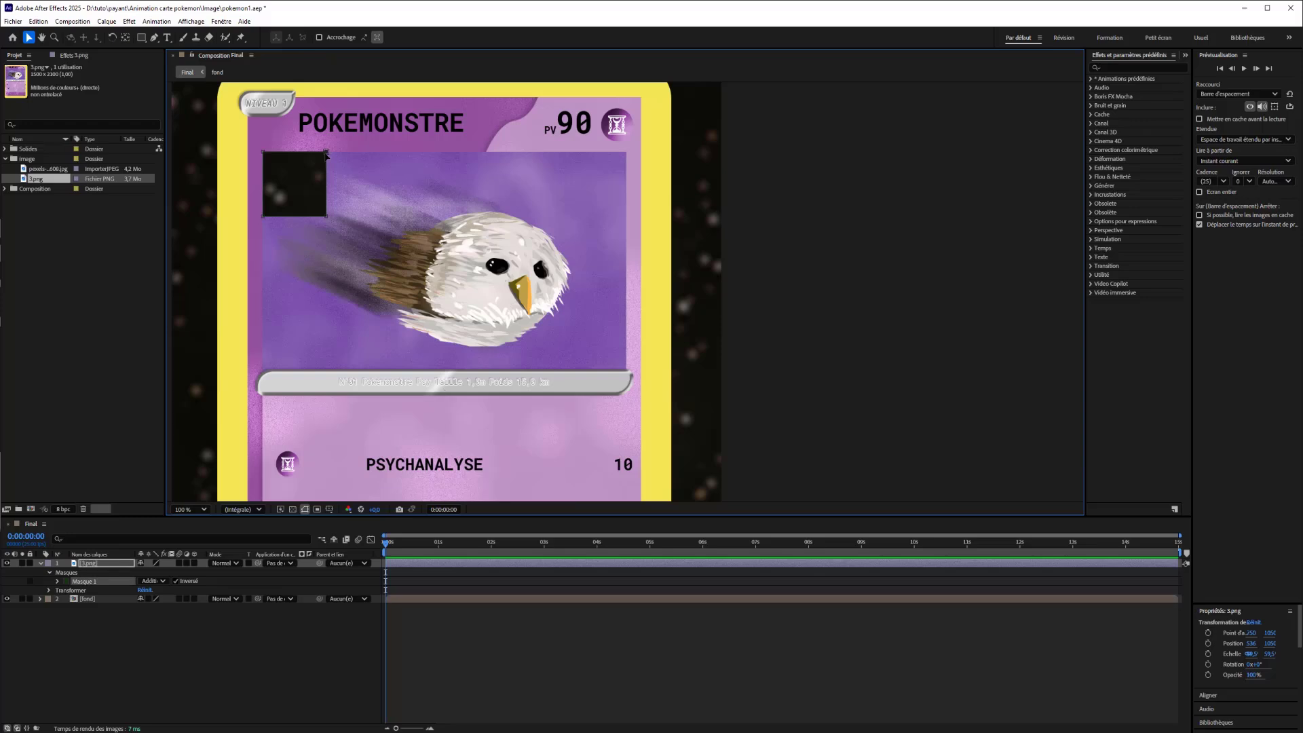
drag(327, 217, 374, 260)
key(ctrl+z)
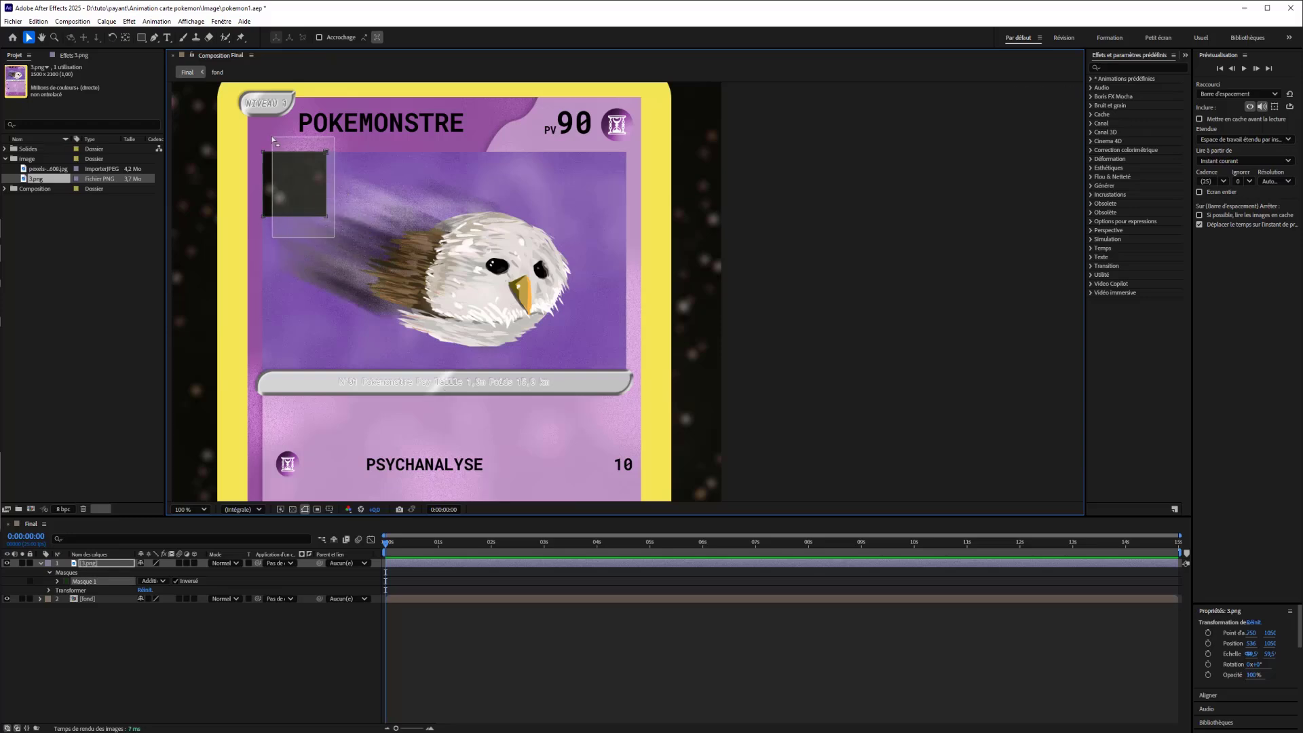
mouse_move(326, 217)
mouse_down()
mouse_move(340, 228)
mouse_move(330, 220)
mouse_up()
key(ctrl+z)
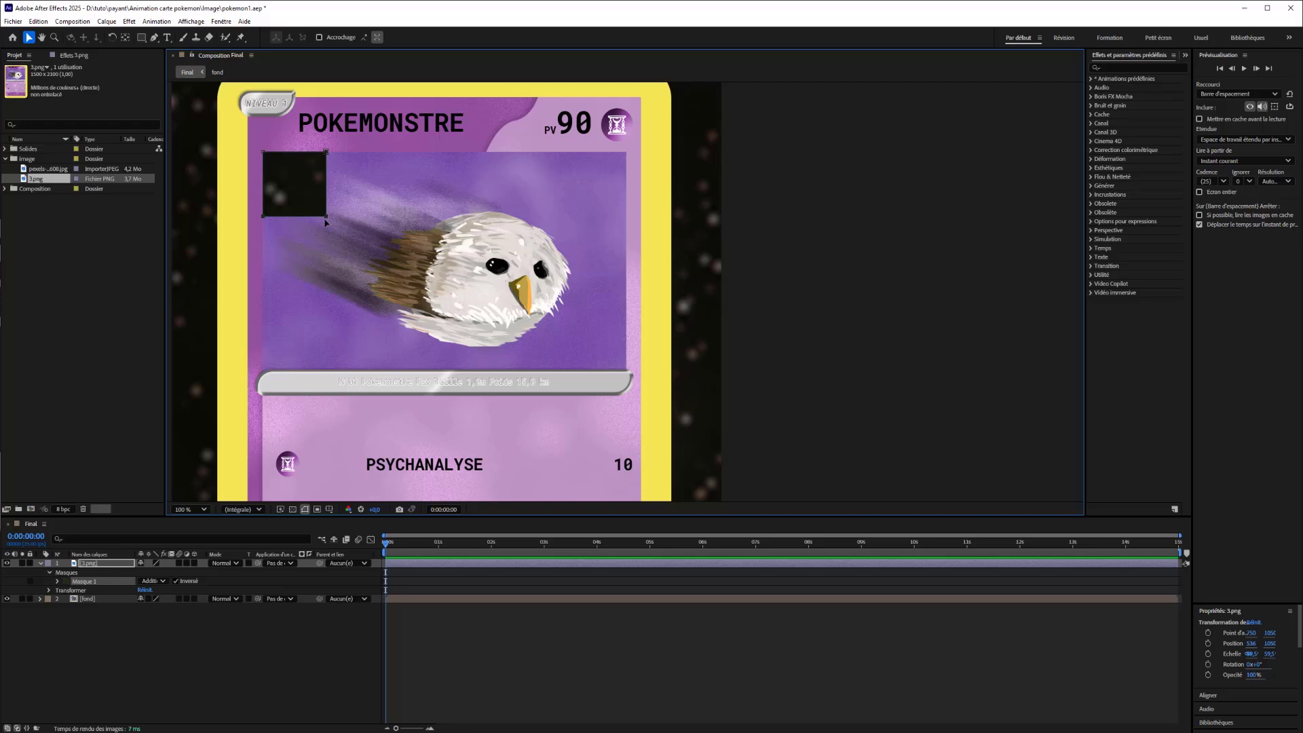
Move the mask's points onto the corners of the card's illustration so the whole picture area is cut out.
drag(327, 218, 325, 370)
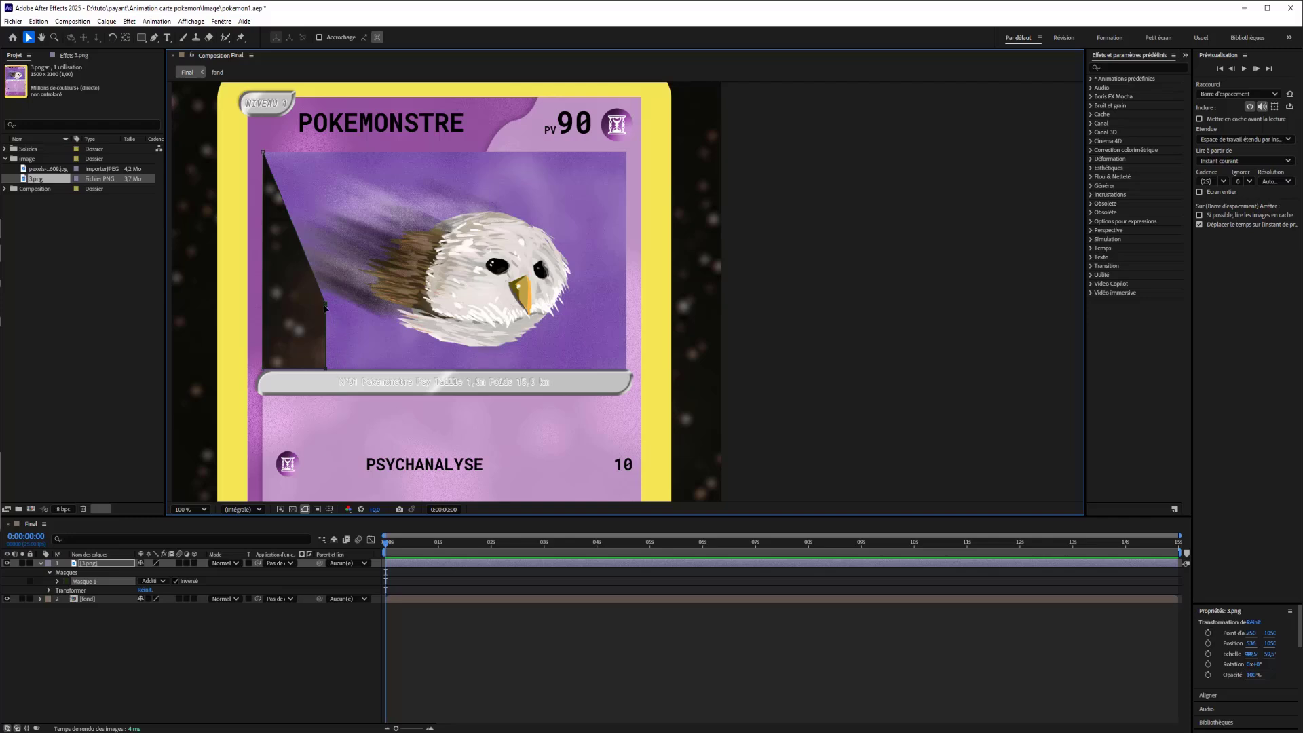
drag(326, 307, 627, 152)
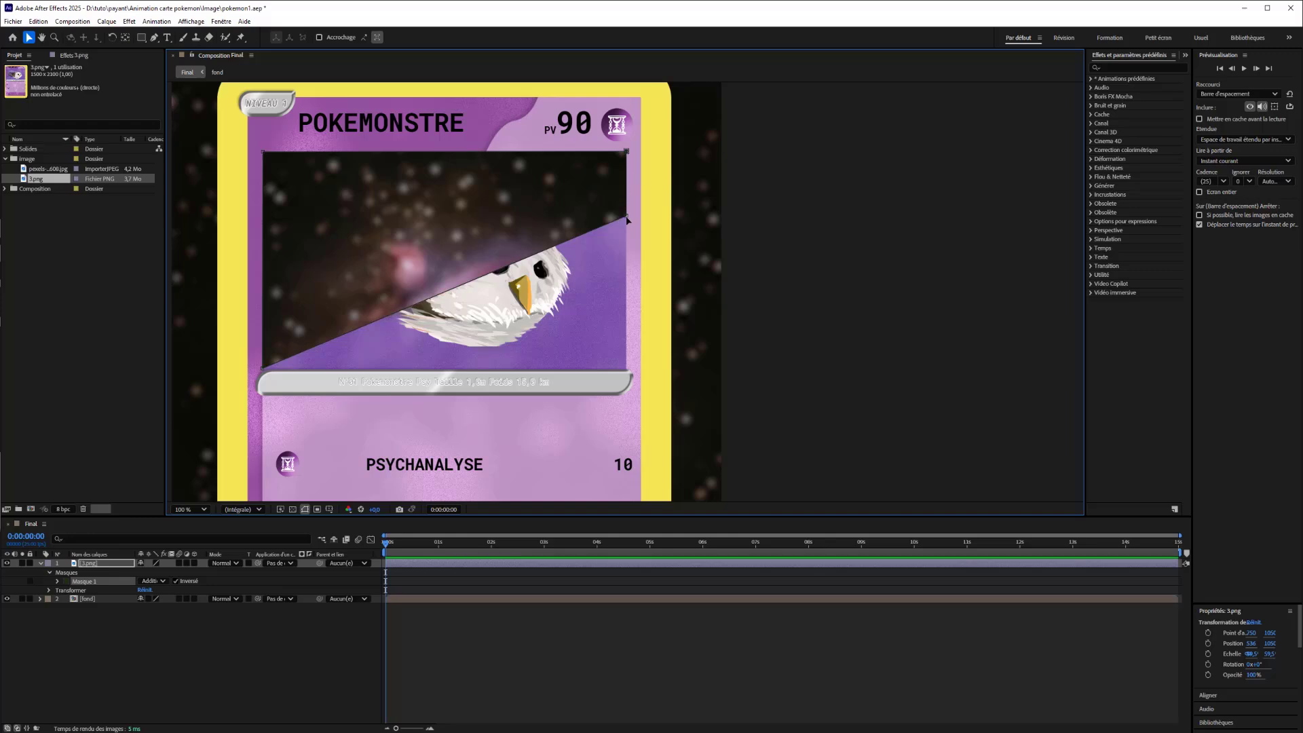
drag(627, 219, 627, 372)
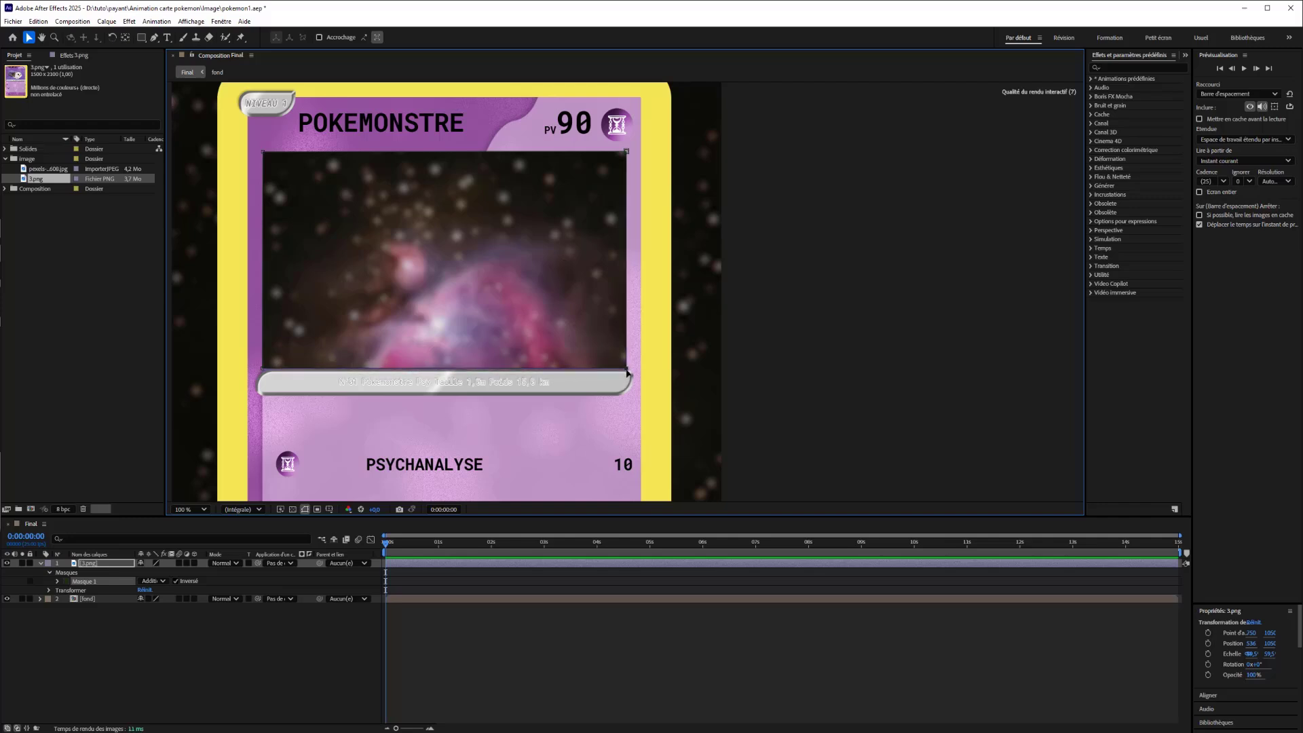
scroll(614, 341, down, 4)
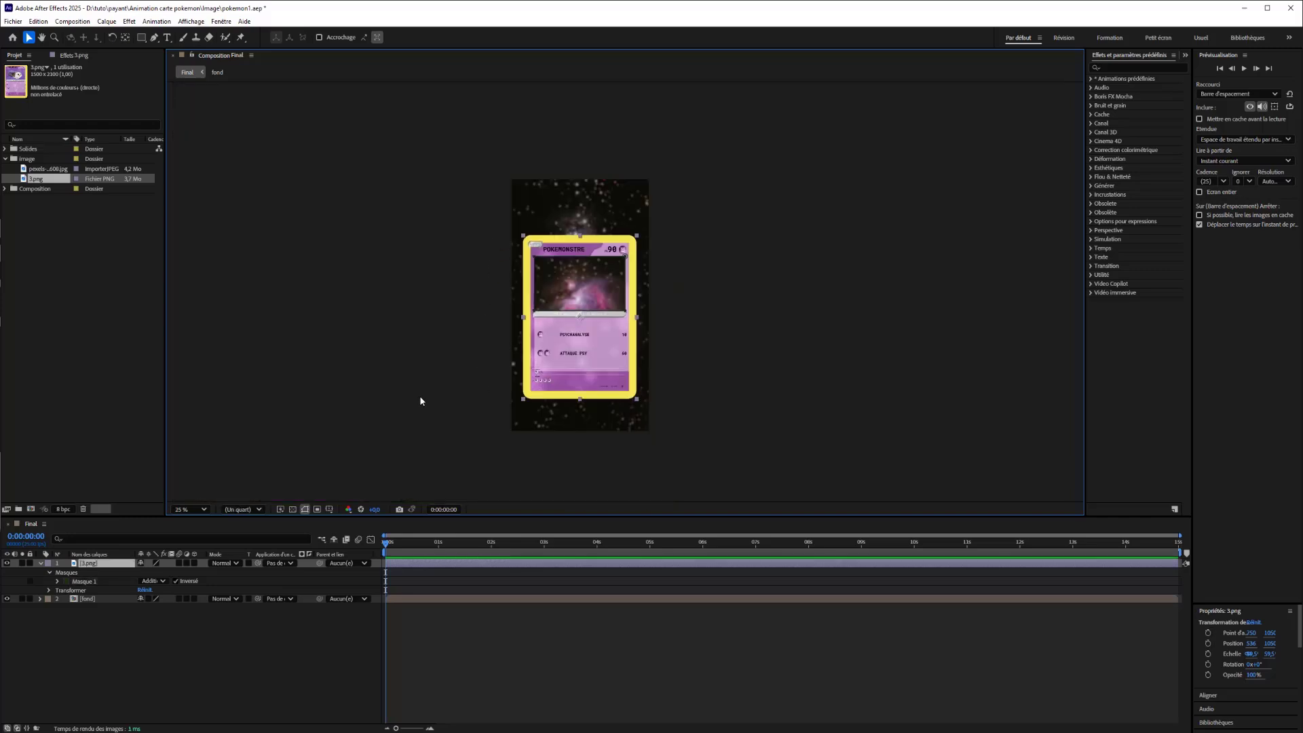
Test the cutout with a white rectangle shape placed beneath the card layer, and delete the shape.
click(141, 37)
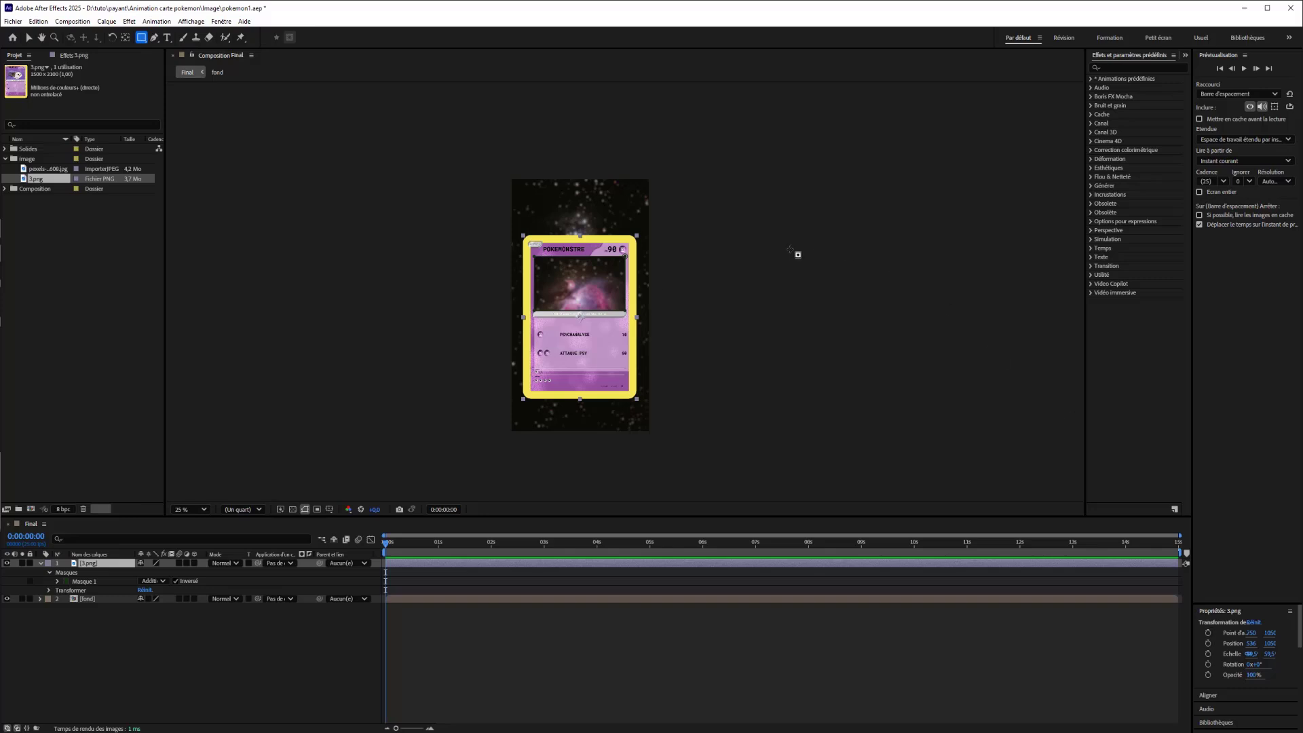
mouse_move(619, 197)
mouse_down()
mouse_move(583, 216)
mouse_move(596, 279)
mouse_up()
key(ctrl+z)
click(448, 649)
key(v)
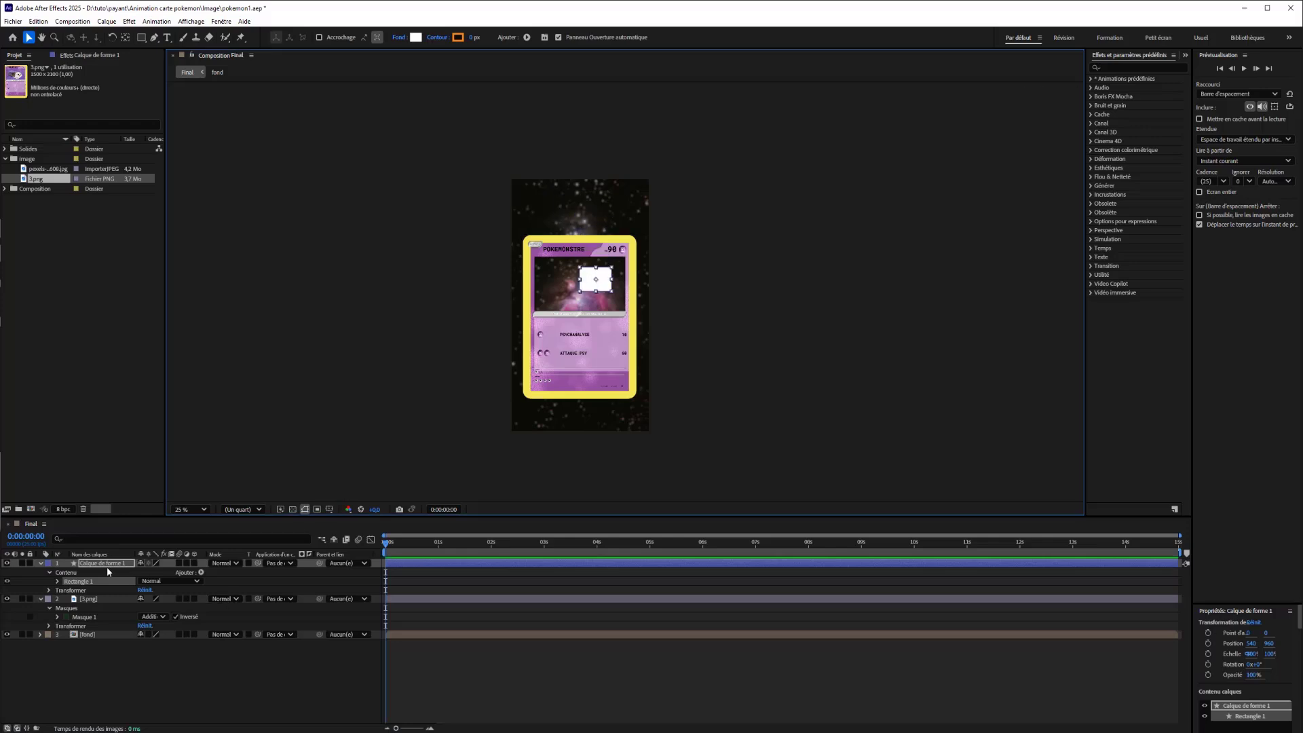
drag(107, 567, 101, 625)
drag(602, 285, 584, 262)
key(Delete)
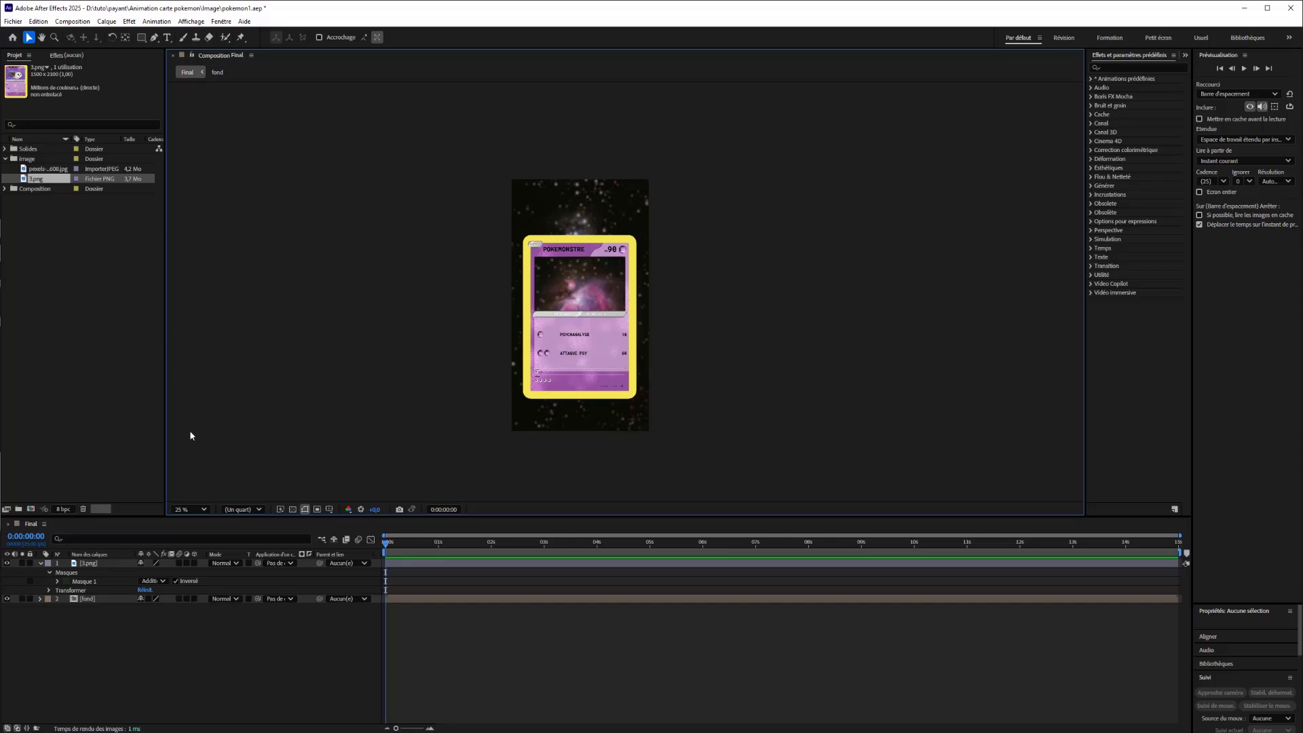
Duplicate the masked 3.png card layer.
click(82, 564)
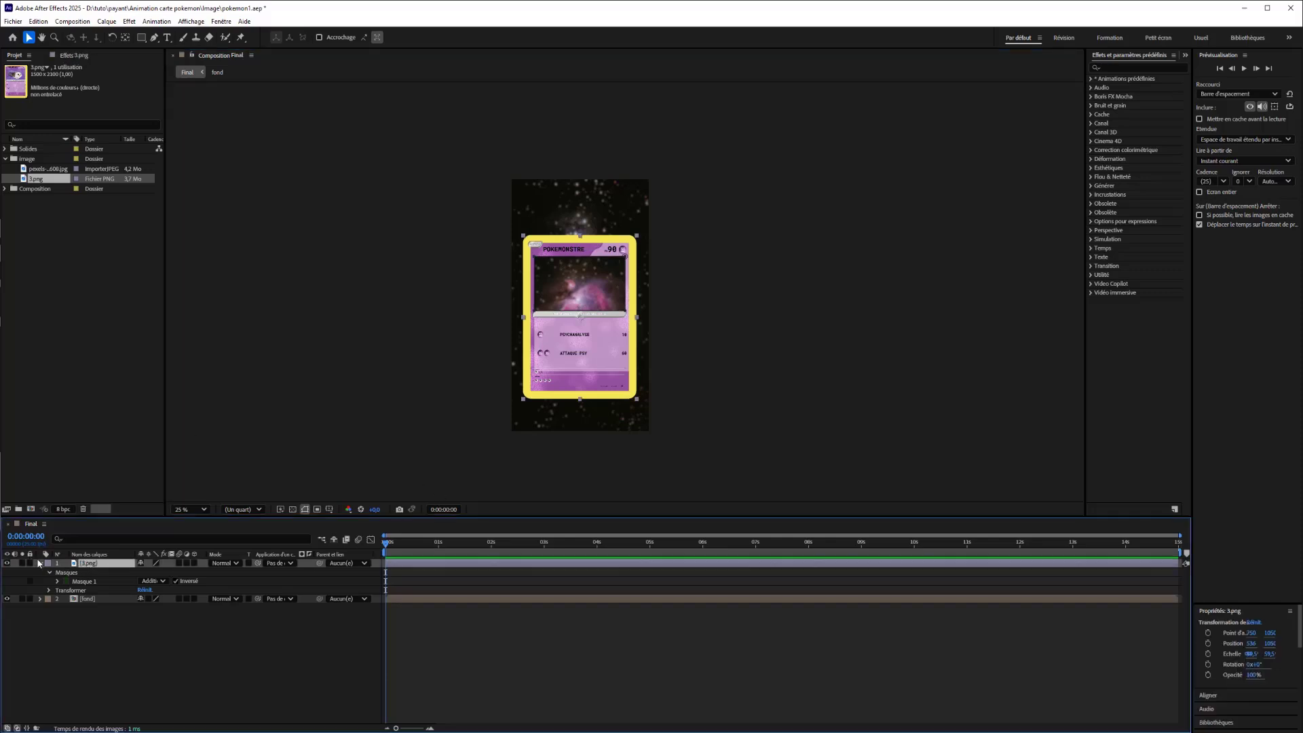
click(39, 563)
key(ctrl+d)
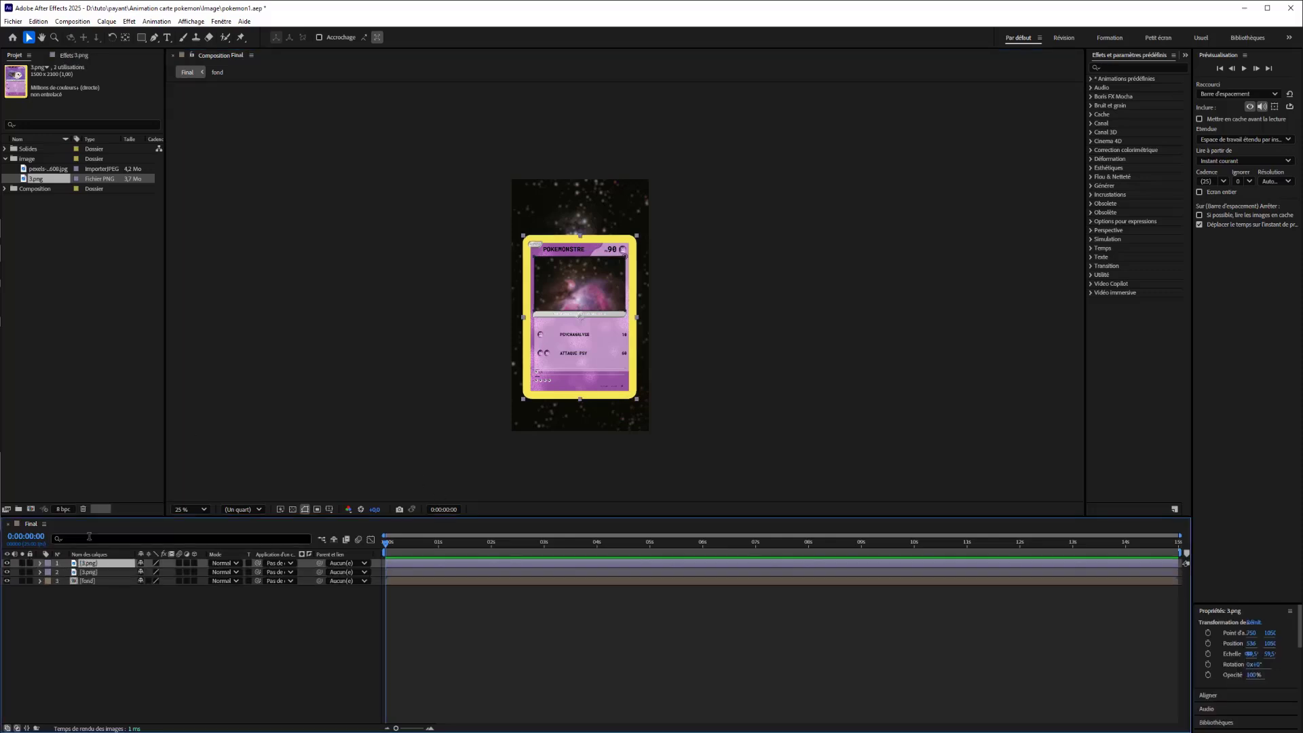
Turn off the inversion of Masque 1 on the top 3.png copy so it keeps only the illustration.
click(39, 563)
click(40, 590)
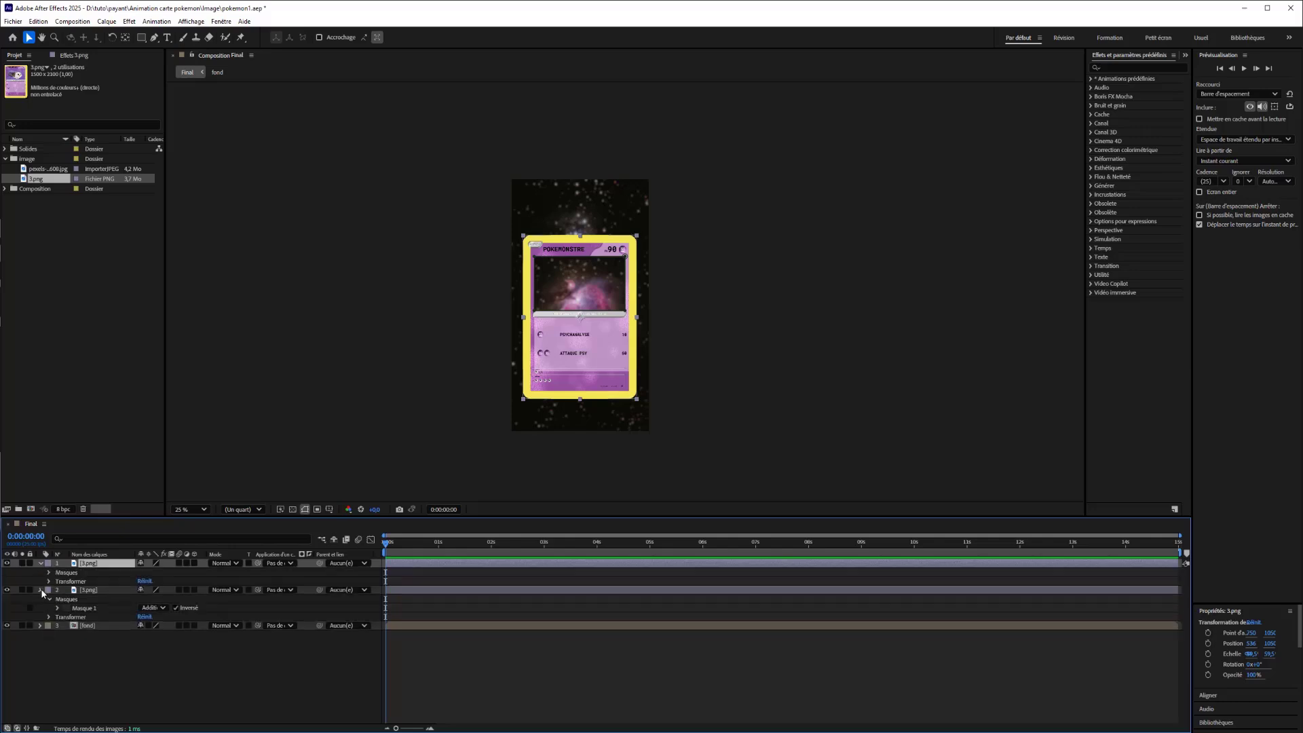
click(40, 590)
click(49, 573)
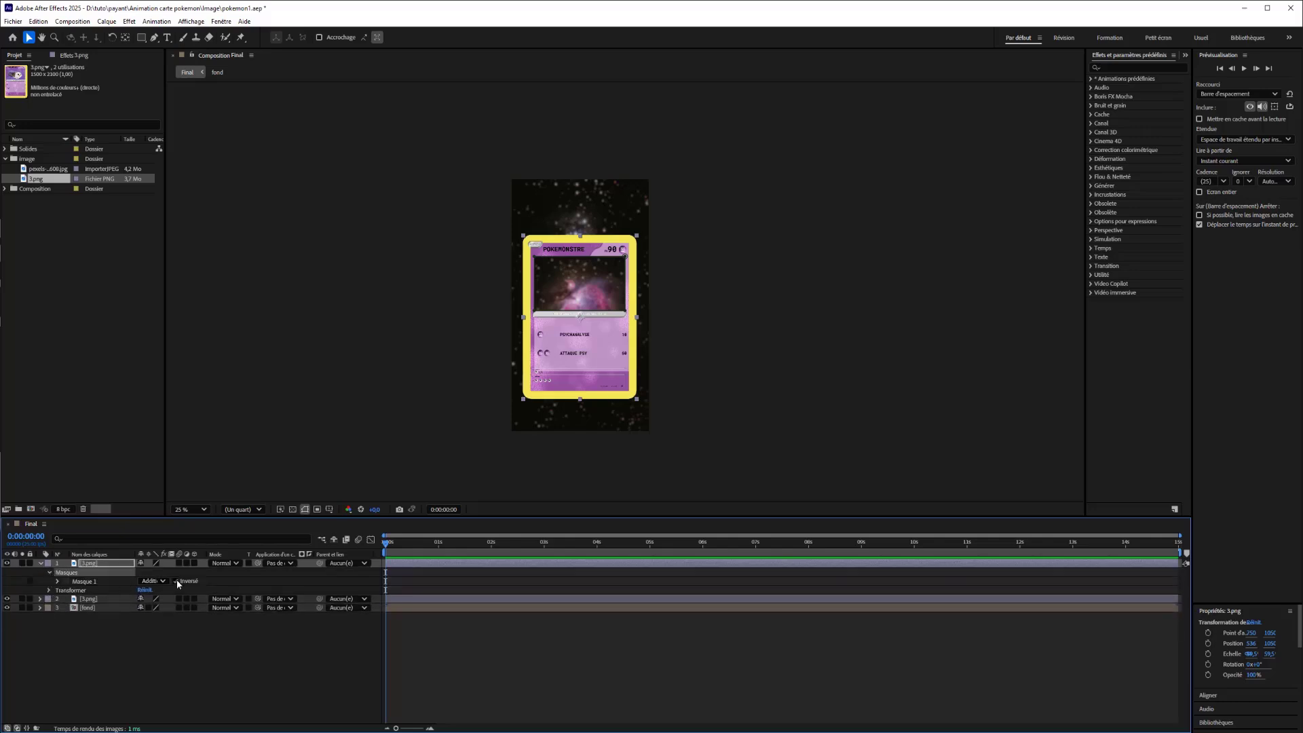
click(174, 582)
Inspect the edges of the card's illustration and toggle the visibility of the background and illustration layers.
scroll(605, 307, up, 4)
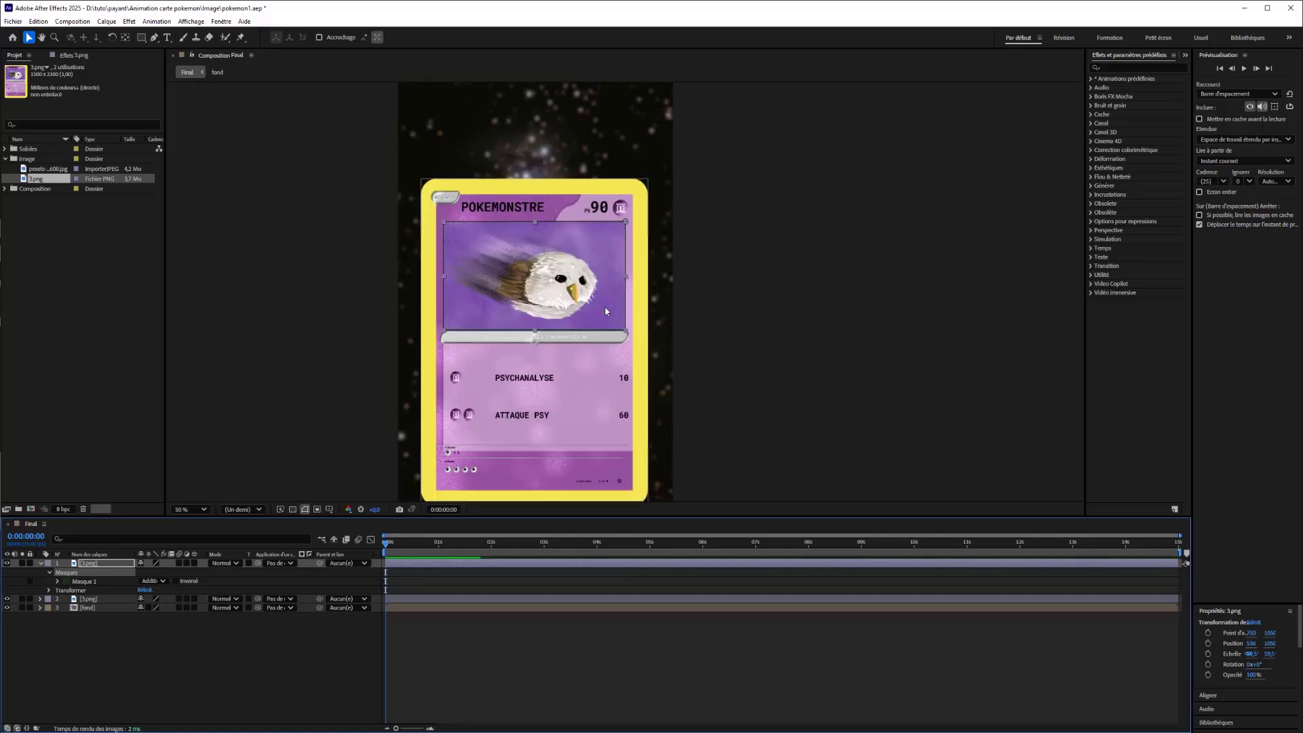
click(218, 264)
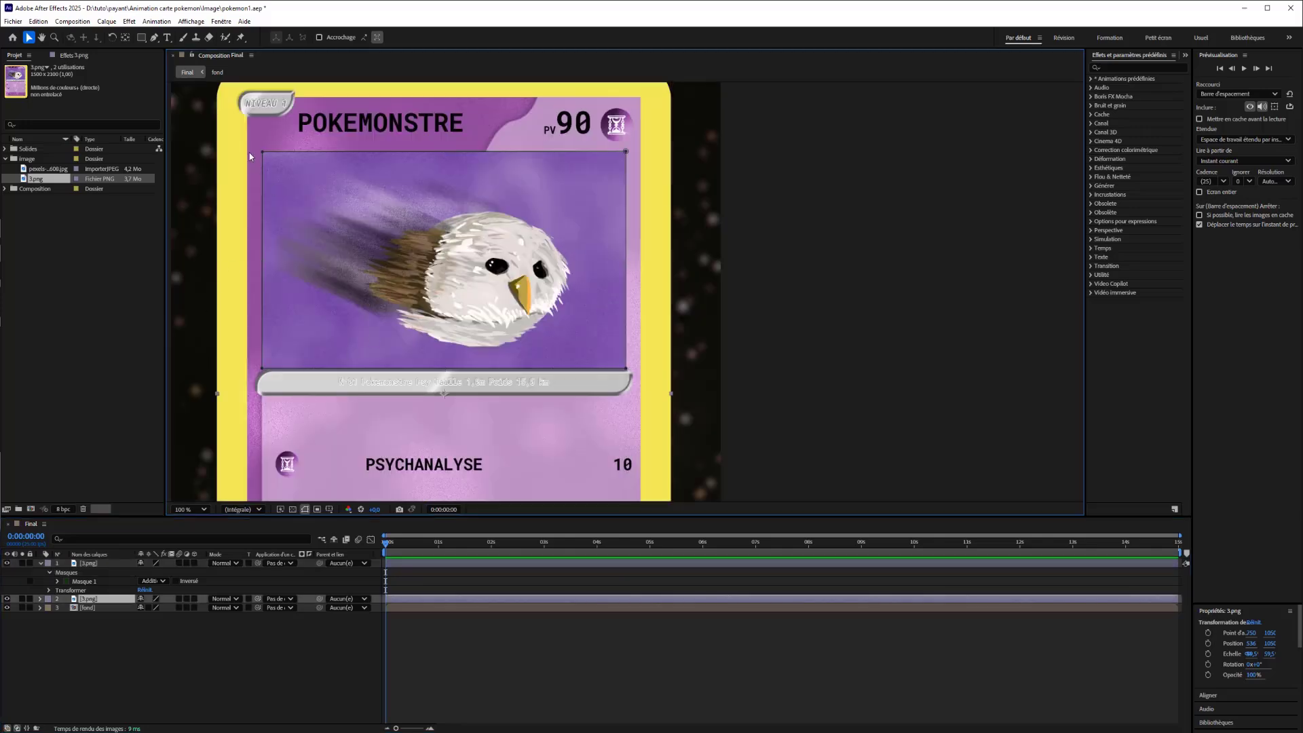
click(187, 260)
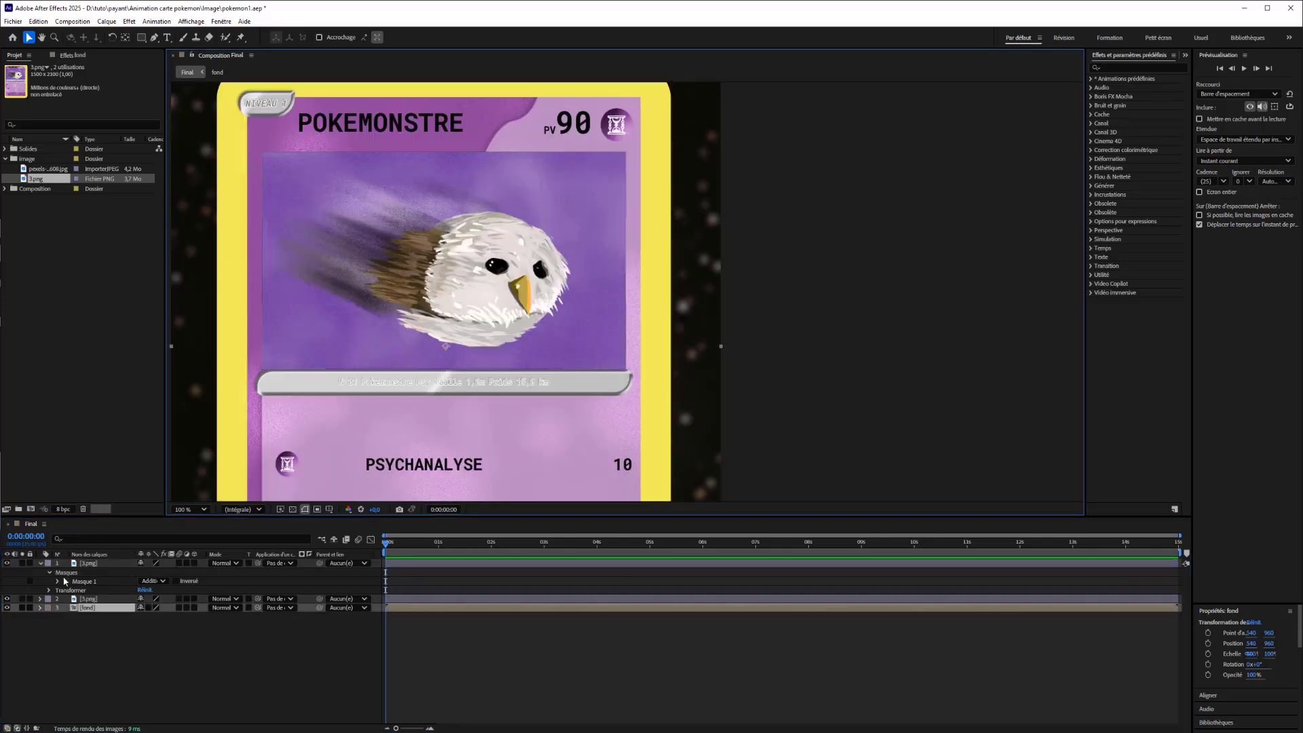
click(7, 607)
click(7, 607)
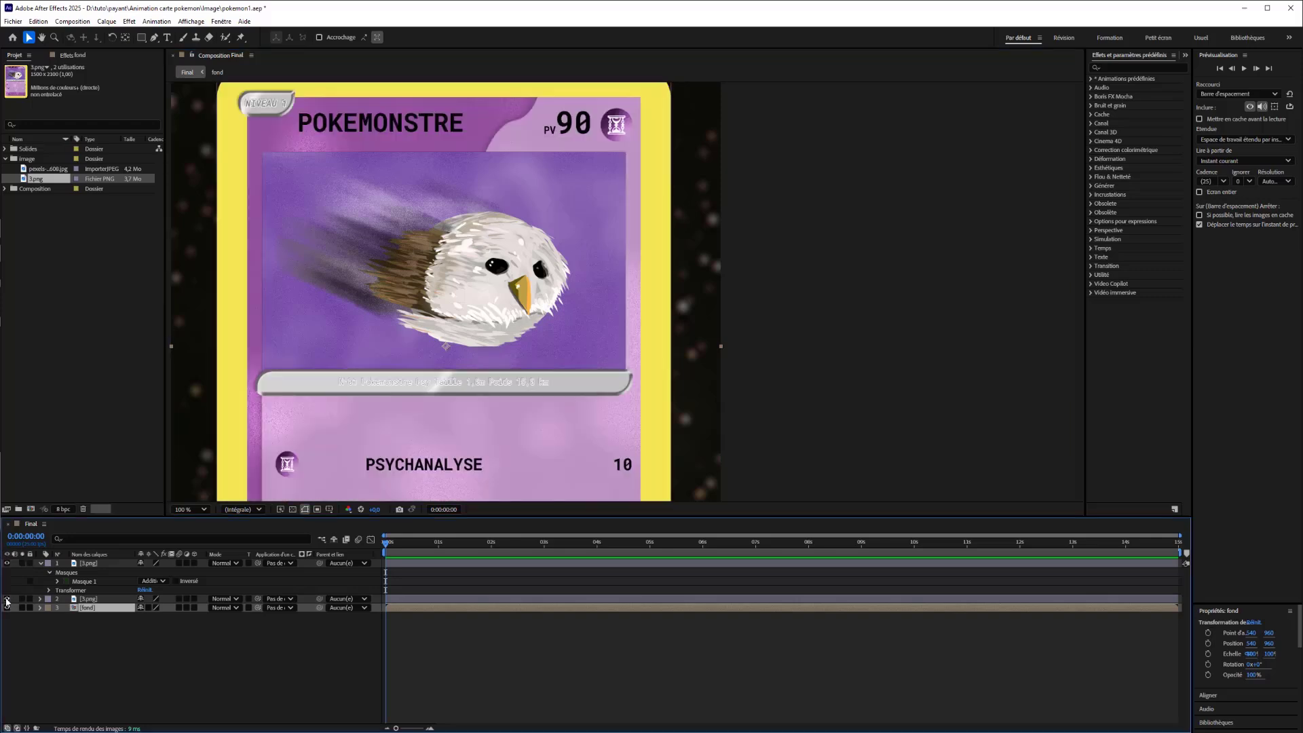
click(7, 563)
click(7, 562)
Move the illustration layer beneath the card frame layer, keeping it above fond.
drag(83, 565, 96, 604)
scroll(222, 326, down, 1)
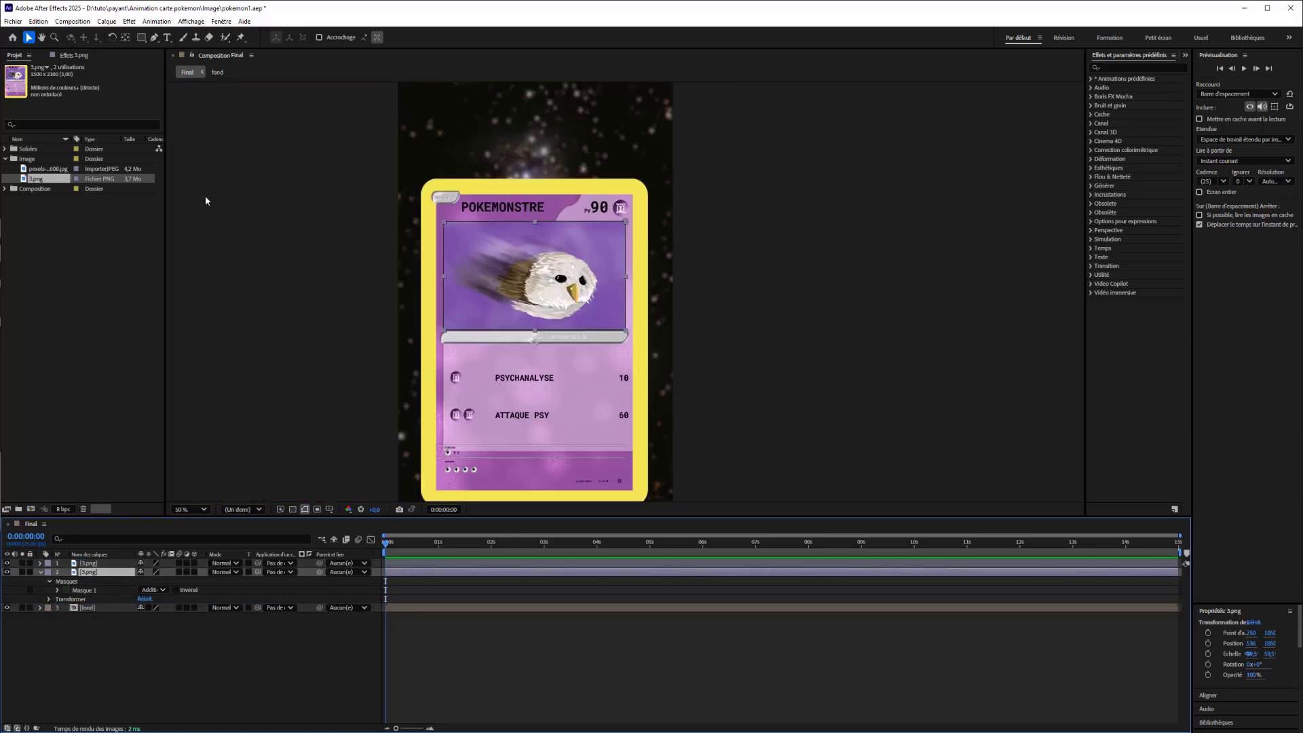
scroll(515, 326, down, 2)
drag(737, 349, 583, 341)
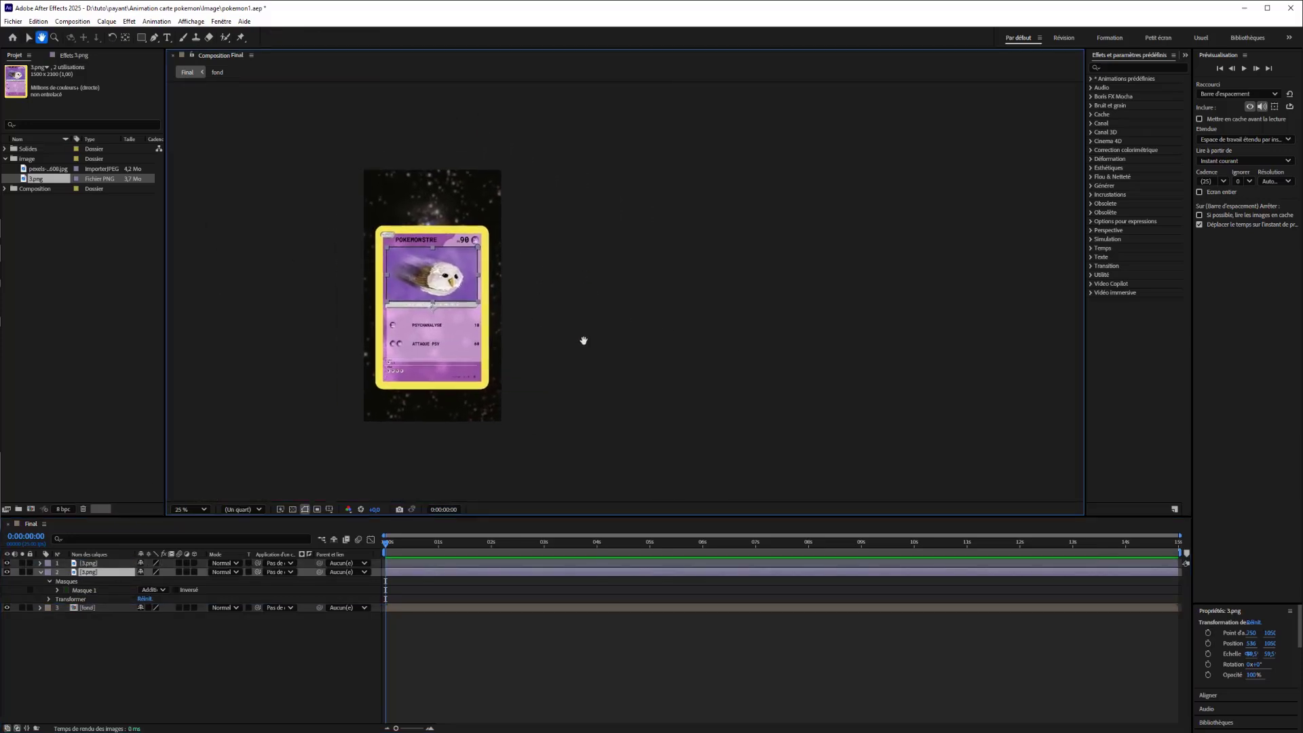
Center the illustration layer's anchor point on its masked artwork and shrink the layer's Échelle to about 12.5%.
scroll(528, 299, up, 2)
drag(413, 258, 545, 263)
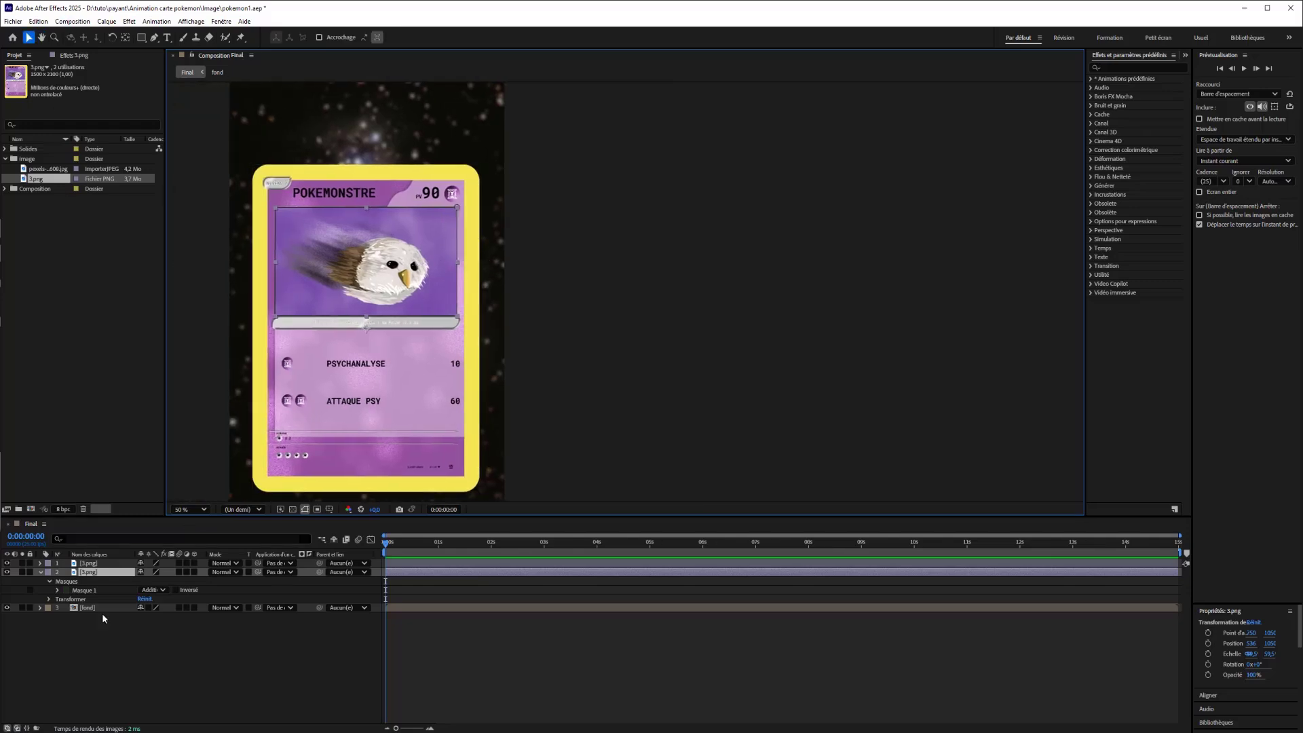
click(49, 599)
drag(161, 628, 136, 628)
key(ctrl+z)
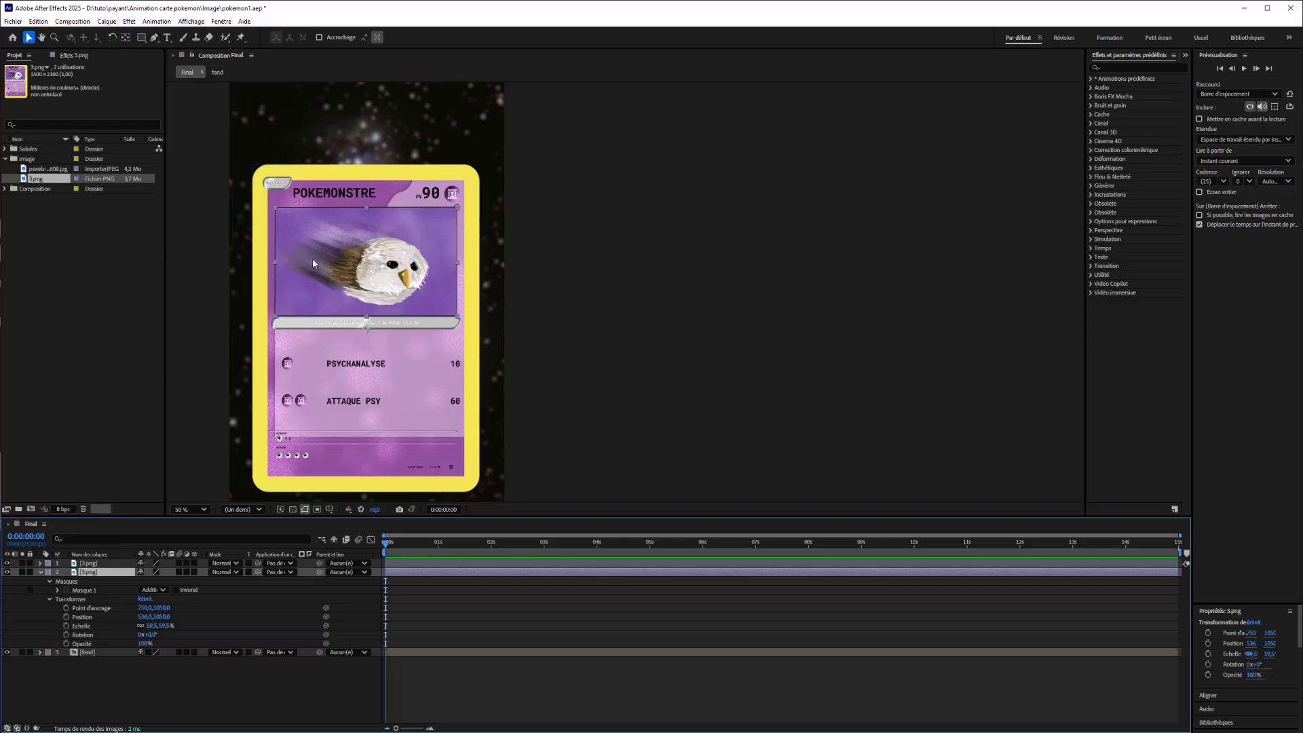
ctrl+double_click(125, 38)
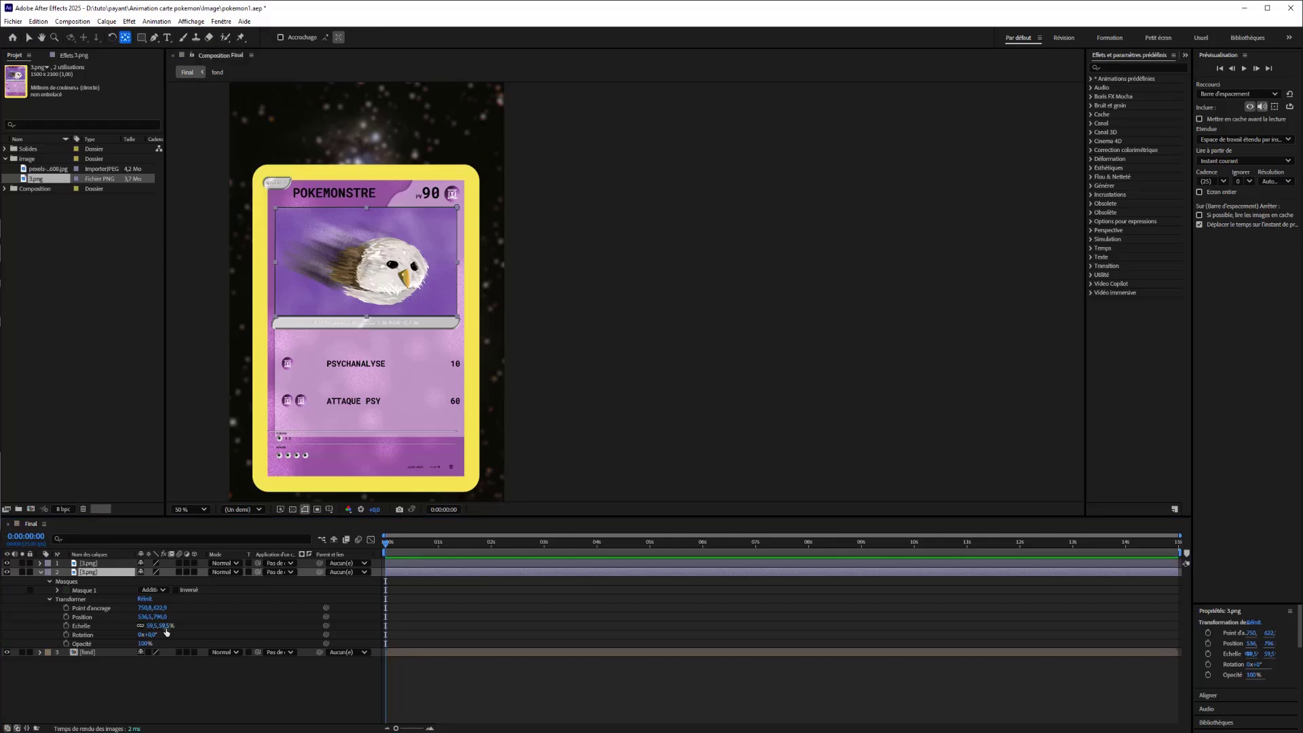
drag(163, 625, 137, 624)
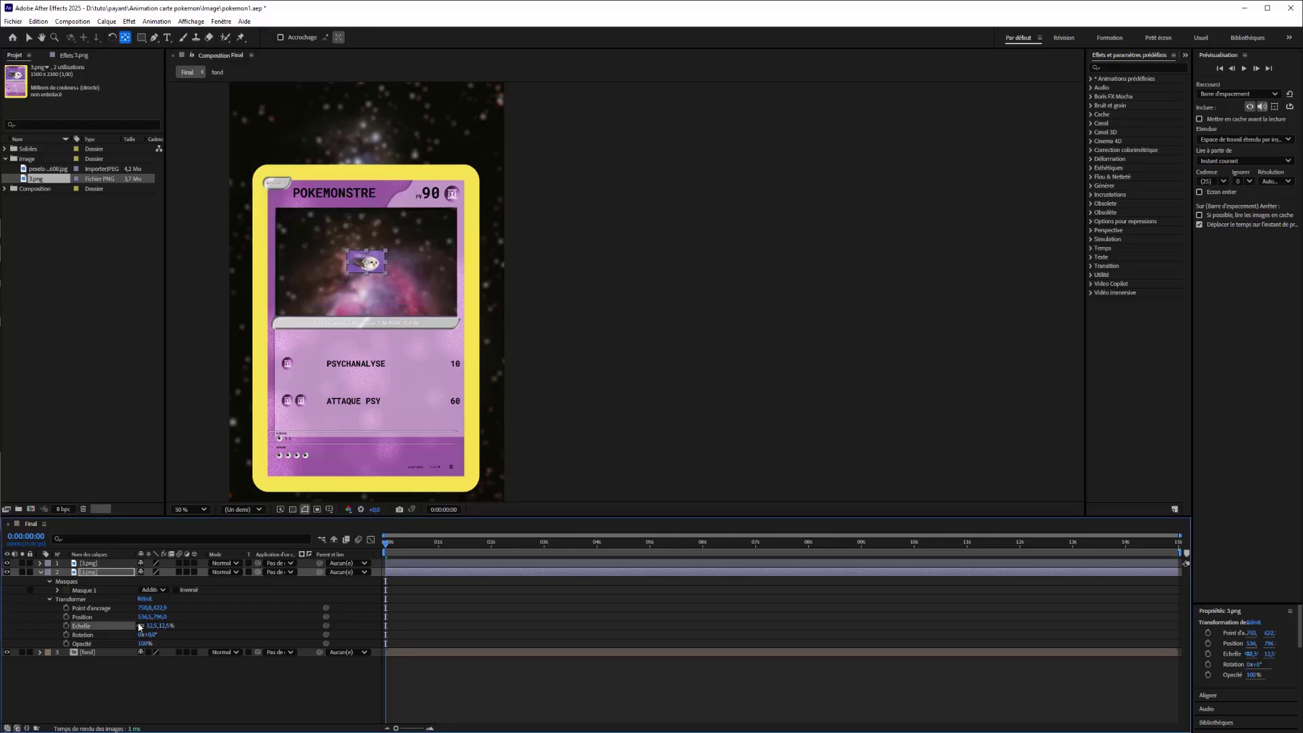
Expand the card frame layer's transform properties and try enlarging its Échelle far beyond the composition, restoring the original size.
click(41, 563)
click(48, 591)
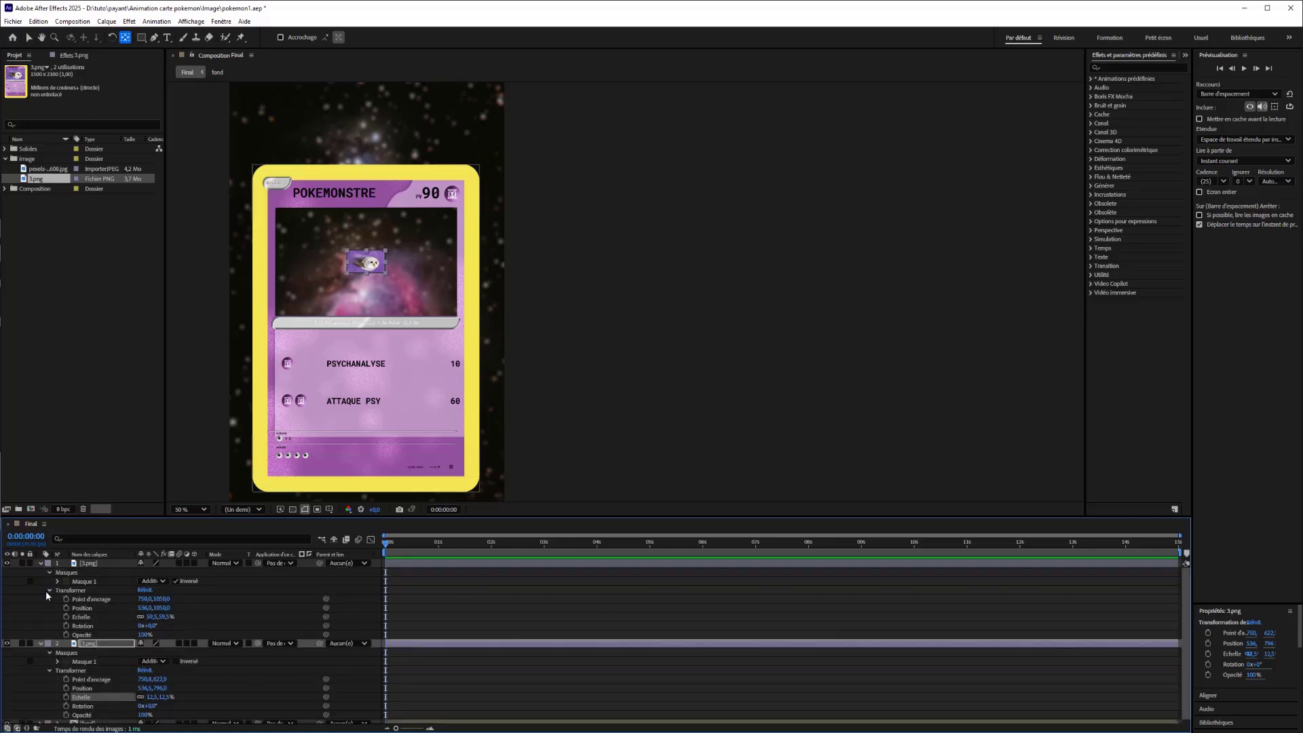
click(115, 609)
click(88, 617)
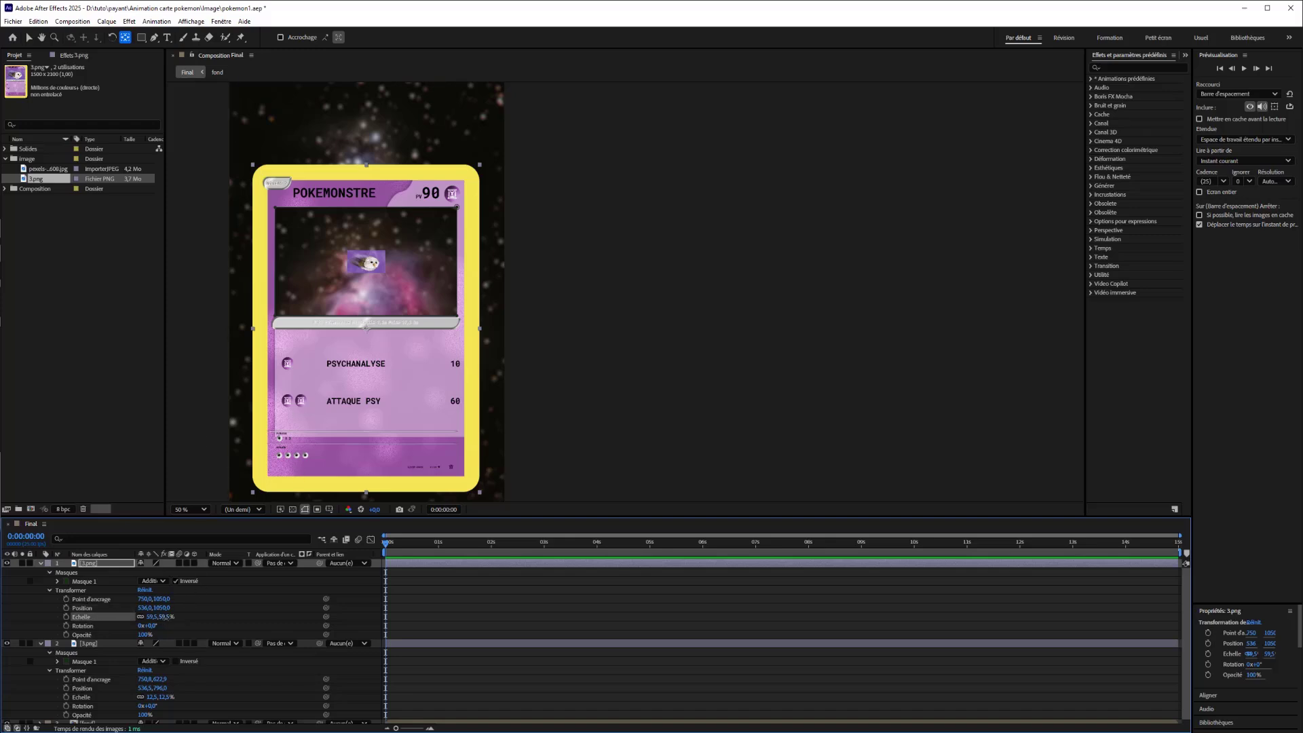
drag(163, 617, 268, 619)
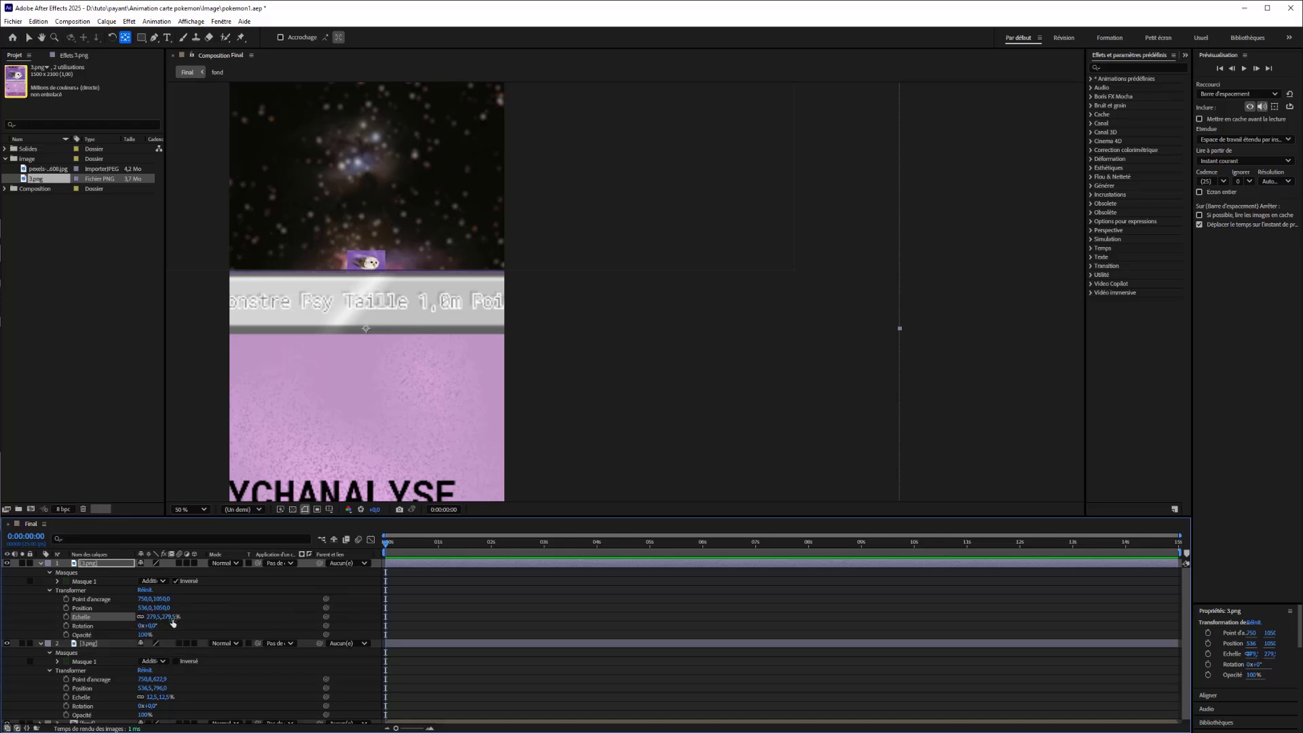
drag(173, 622, 394, 623)
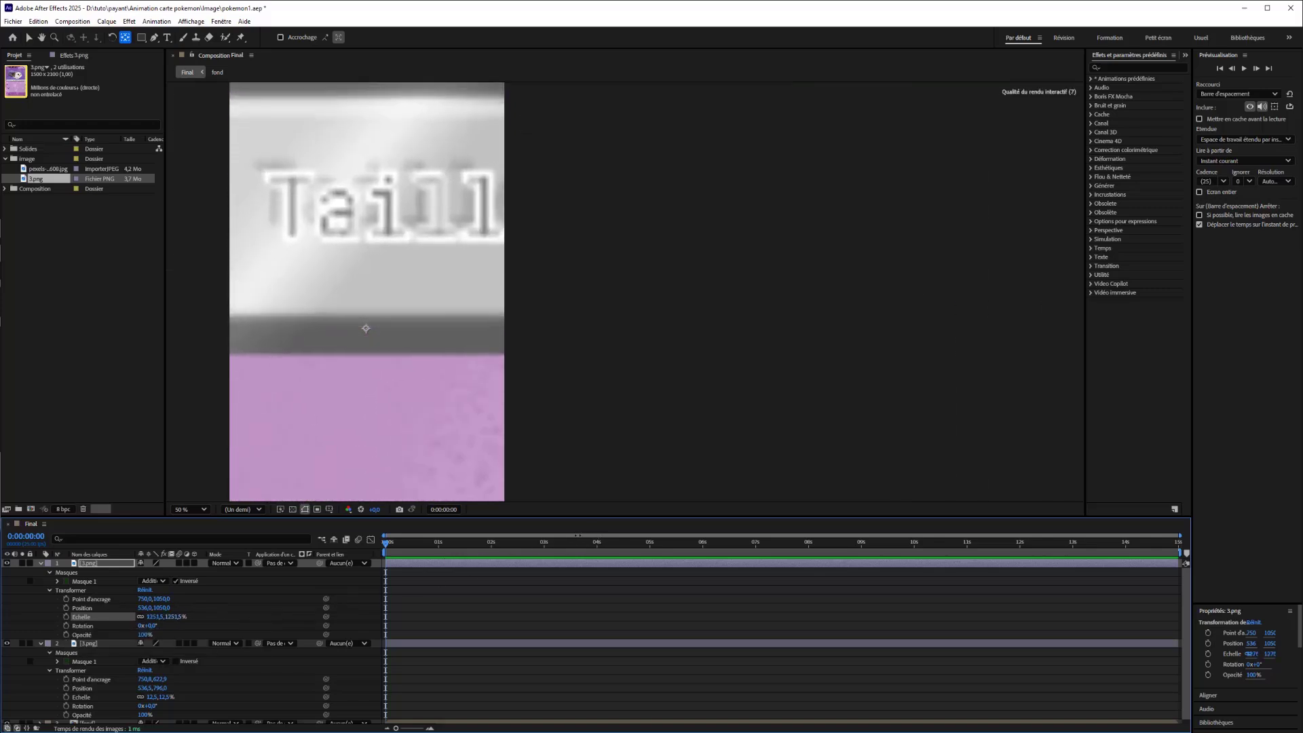
drag(577, 536, 61, 450)
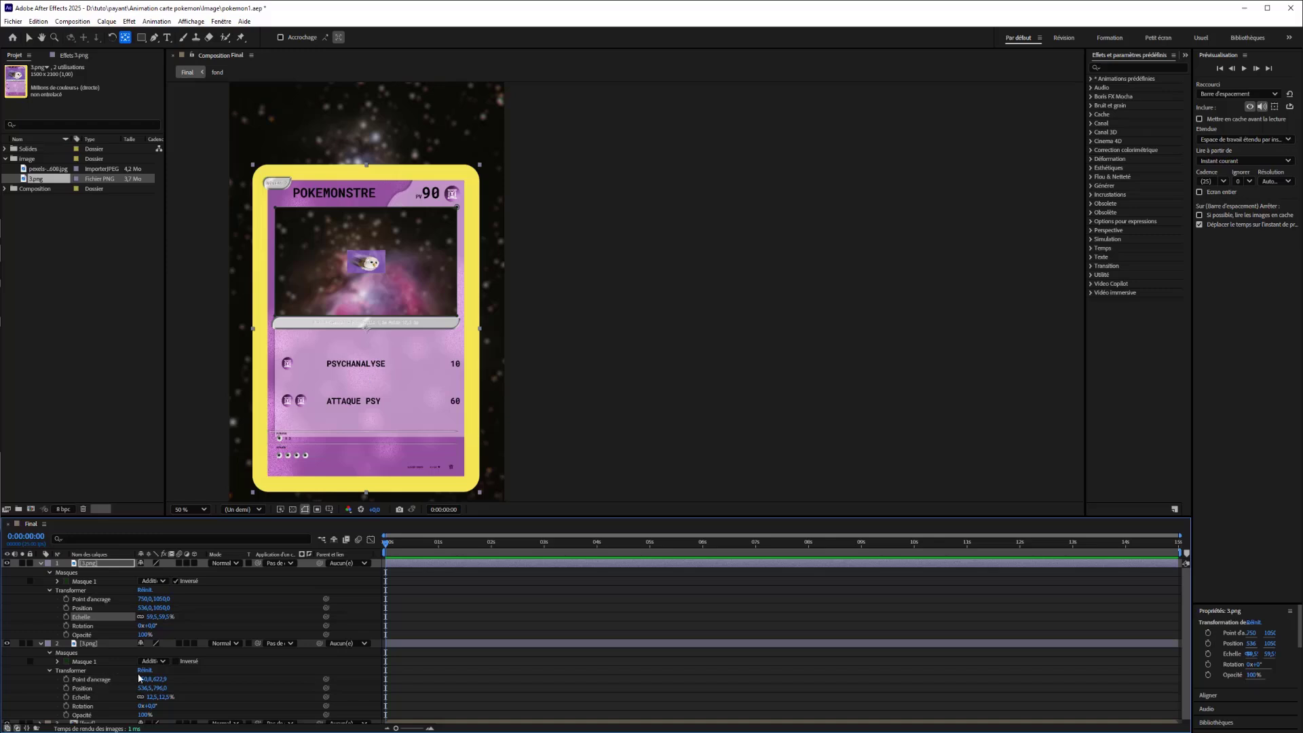
Start Position and Échelle keyframing on the card frame layer at 0:00:00:00, keeping the card at its normal size there.
click(66, 608)
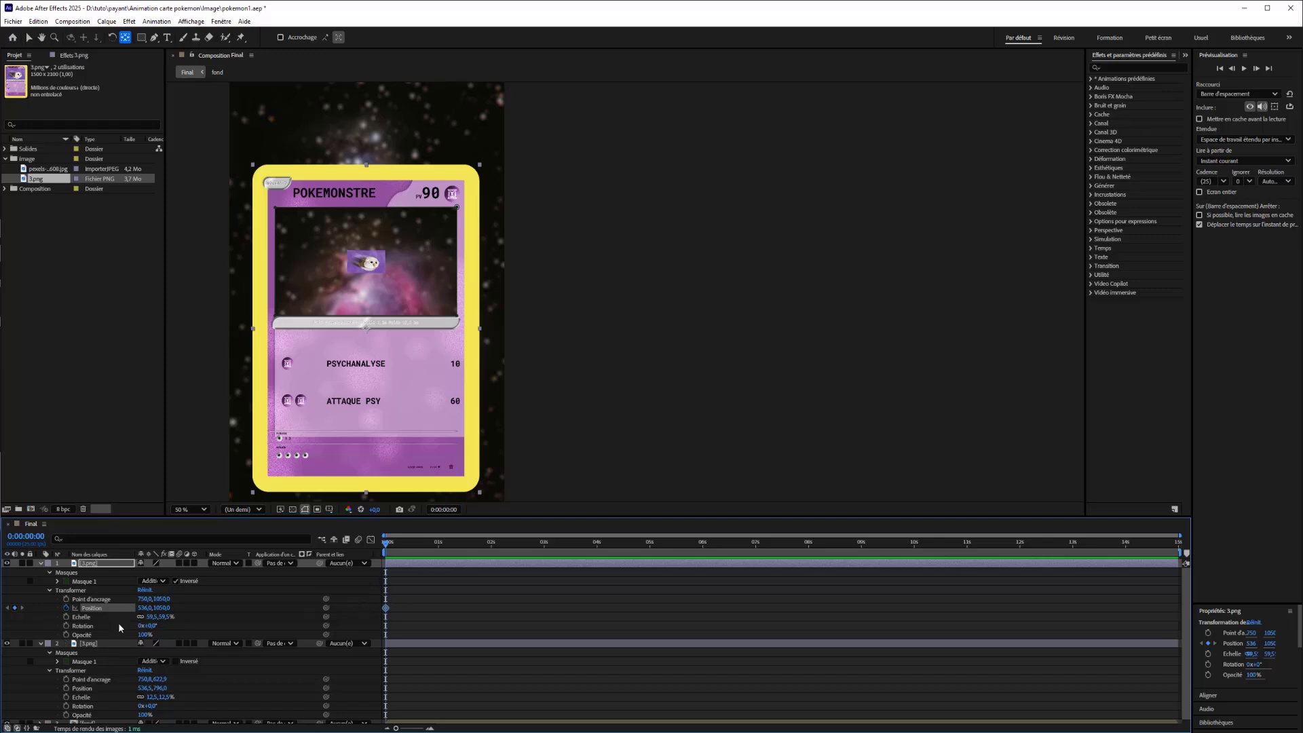
click(67, 617)
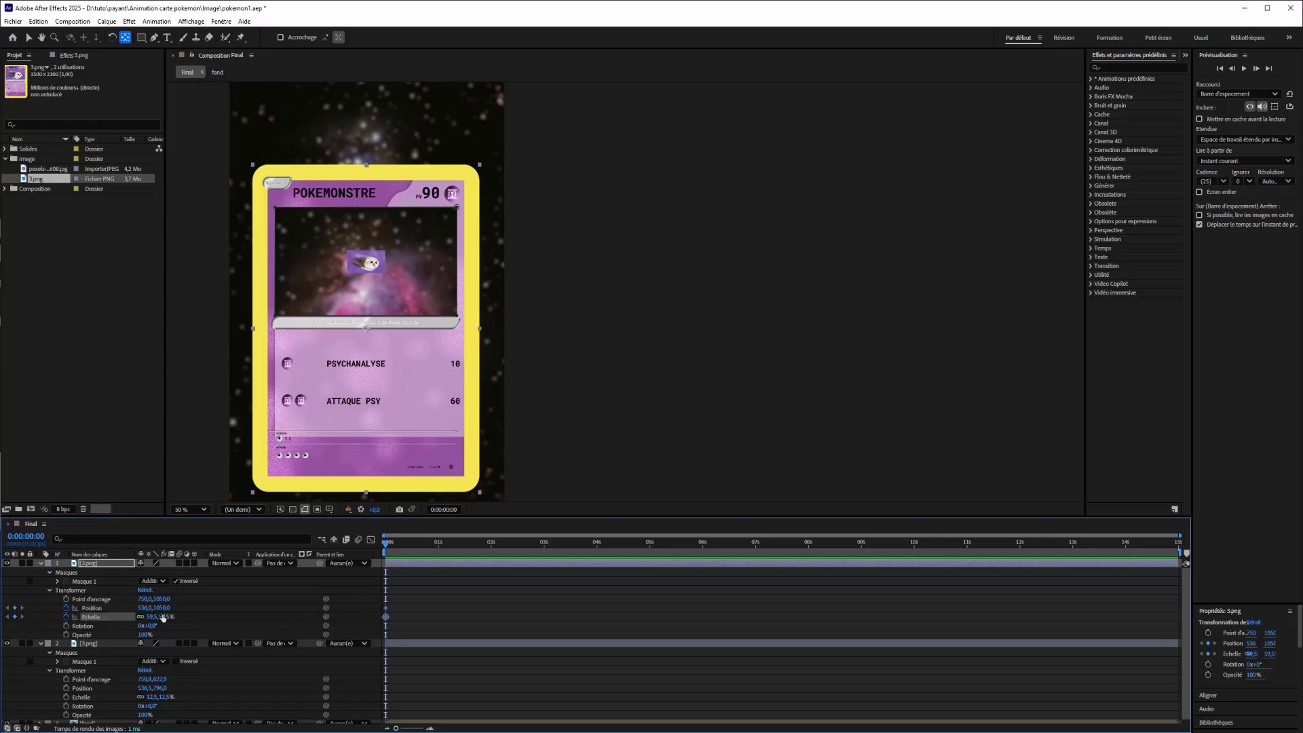
drag(167, 617, 644, 593)
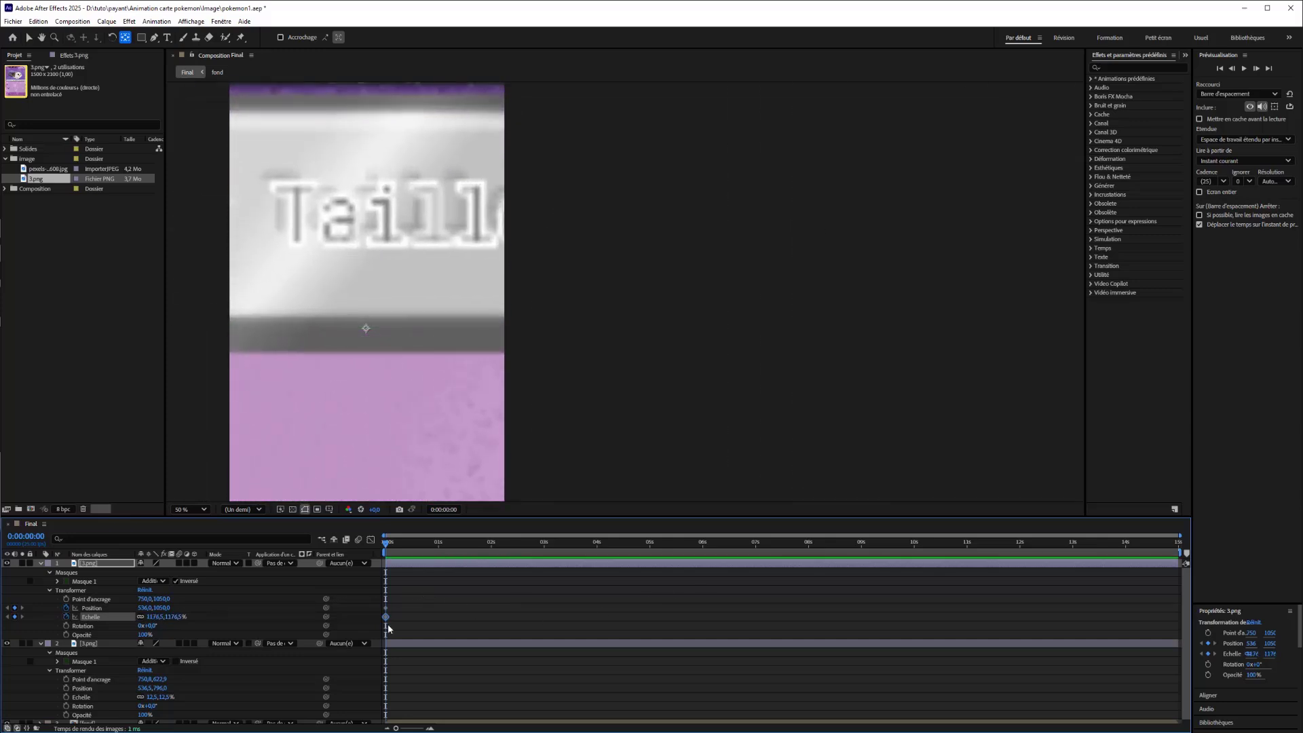
click(491, 542)
key(Home)
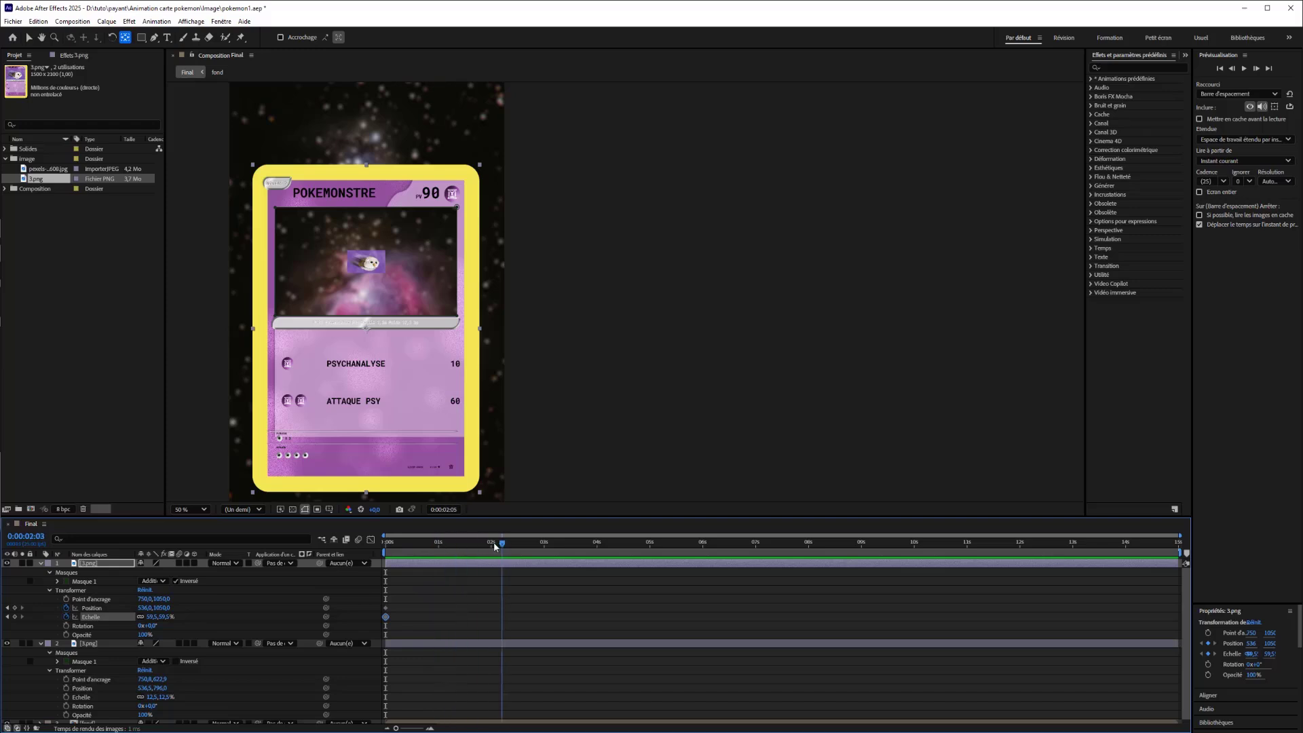
At 0:00:02:00, enlarge the card frame layer to about 1457% and move it down until it leaves the composition.
drag(523, 543, 492, 543)
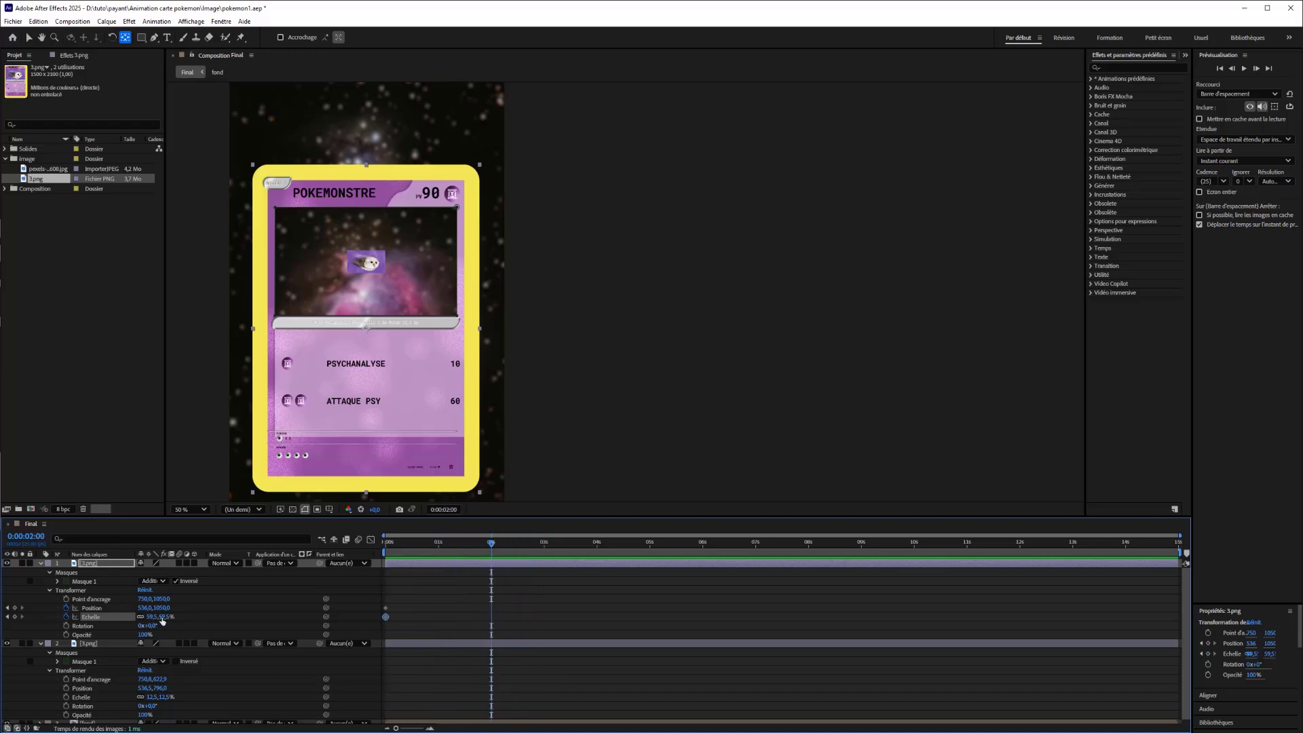
drag(163, 621, 815, 546)
click(342, 163)
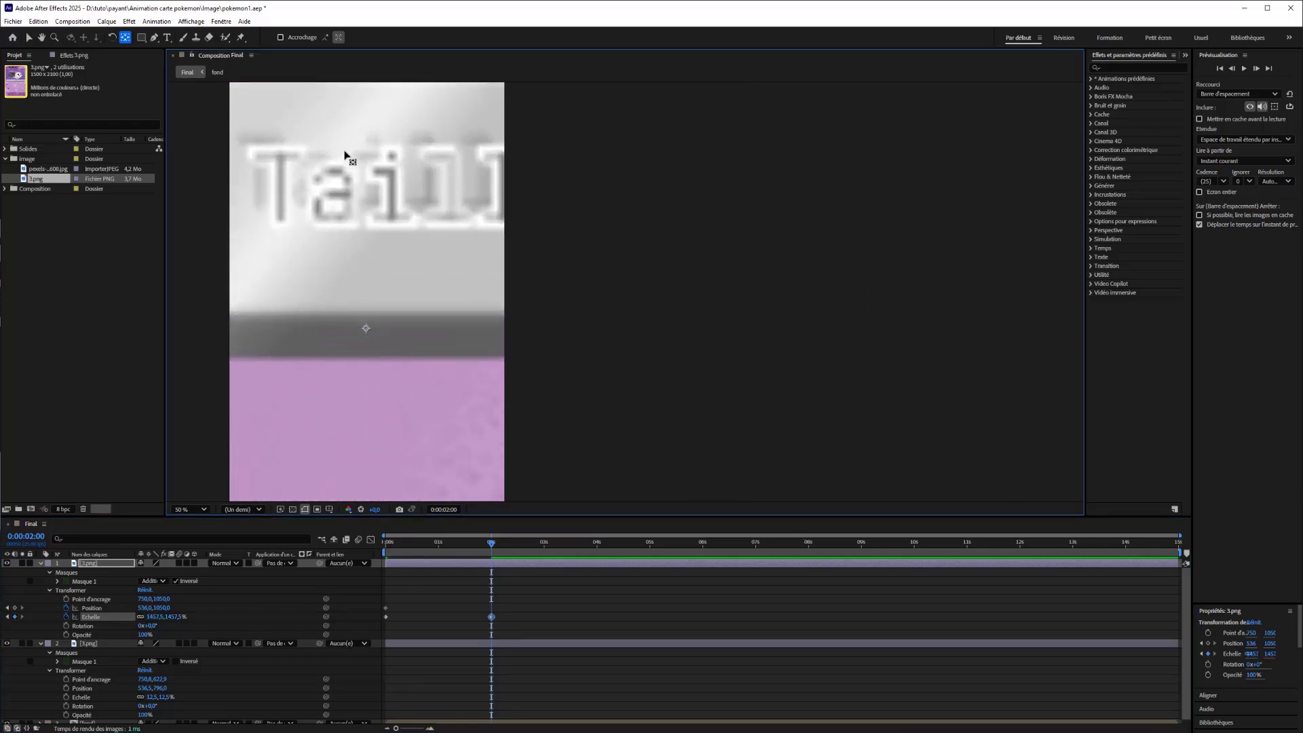
click(27, 40)
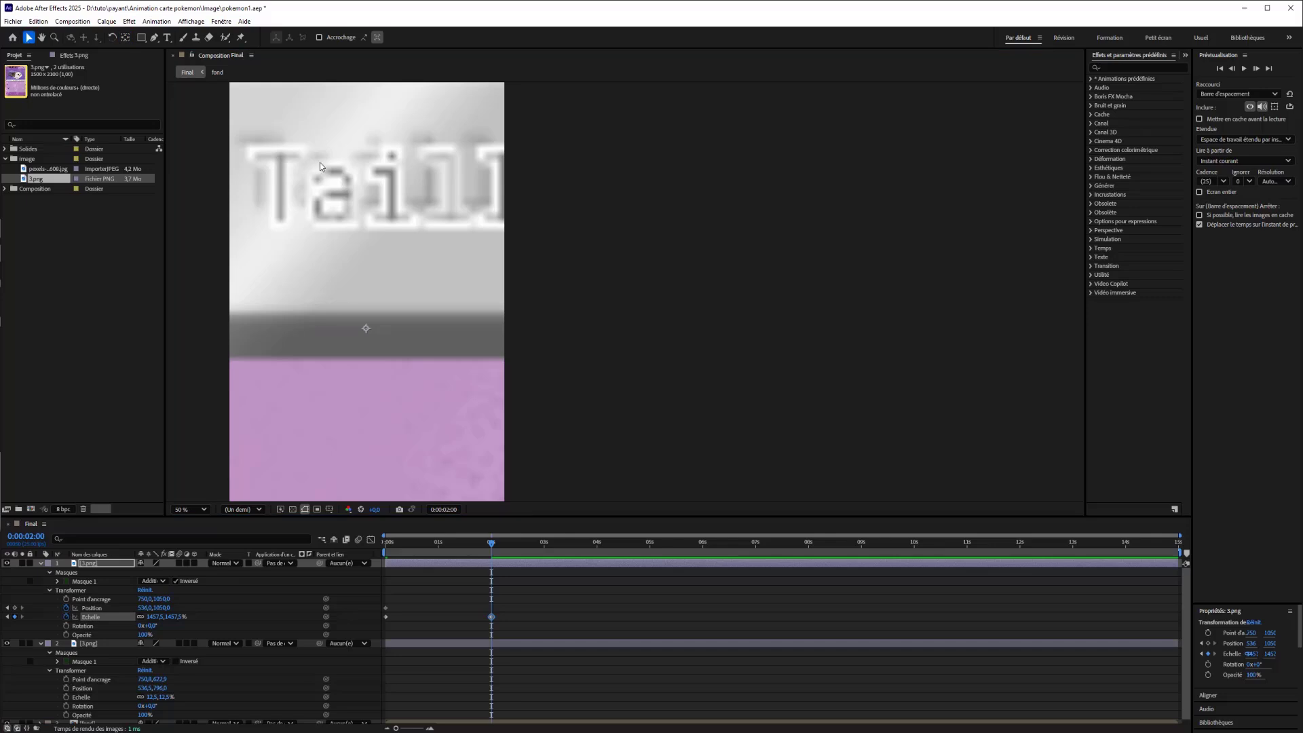
drag(319, 162, 299, 600)
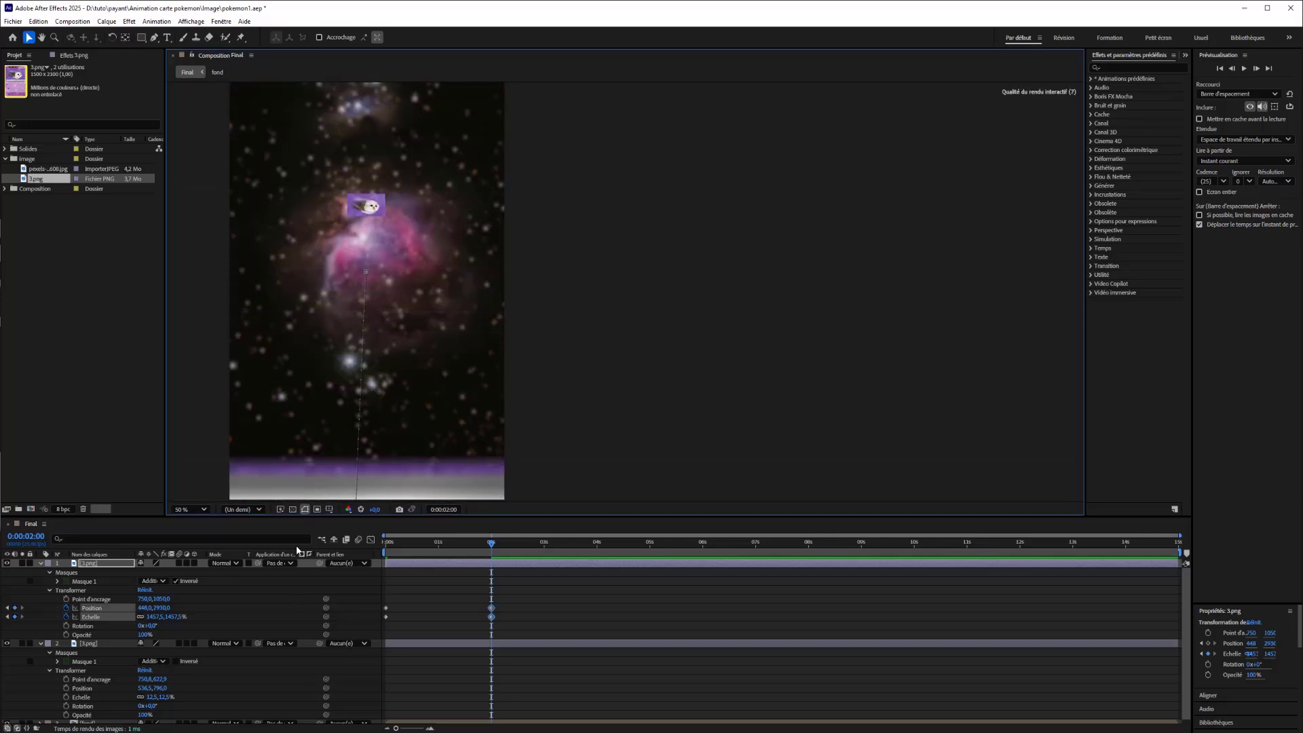
scroll(312, 389, down, 2)
drag(490, 409, 498, 441)
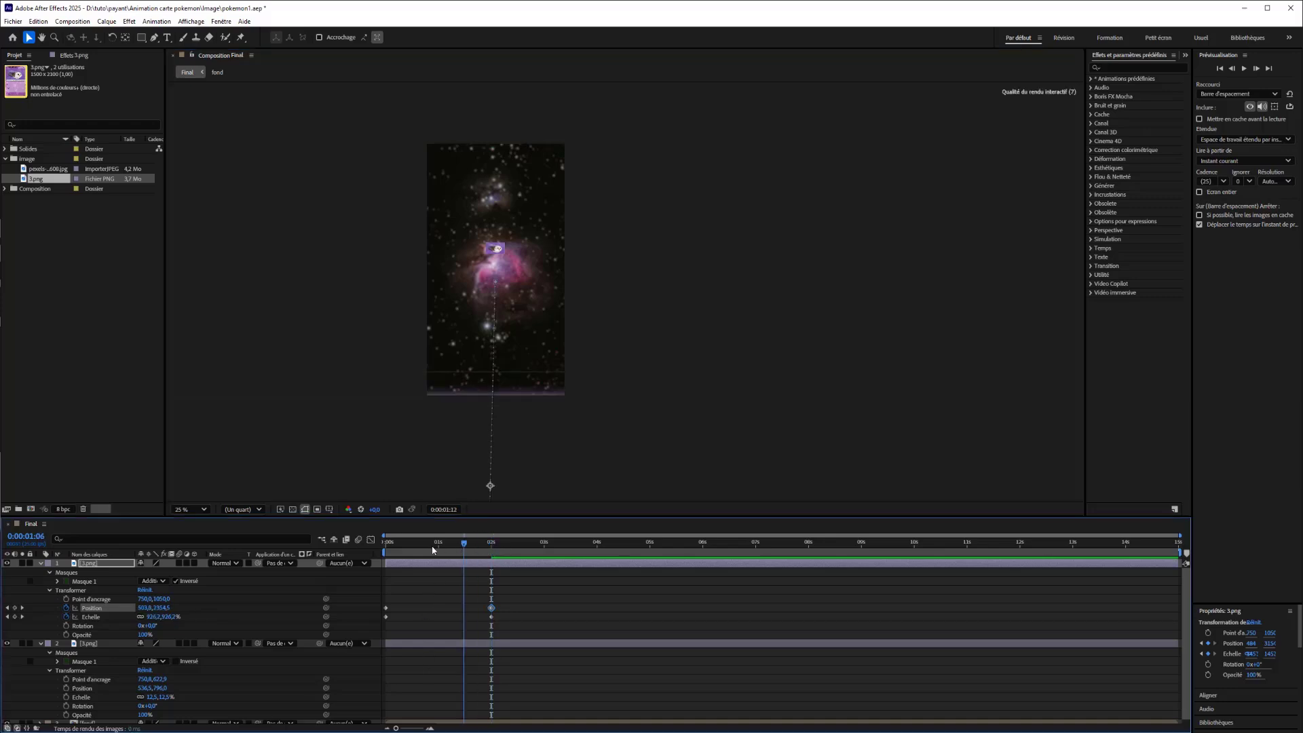
Play the card frame animation from the start to check its movement, and return to the first frame.
key(Home)
key(space)
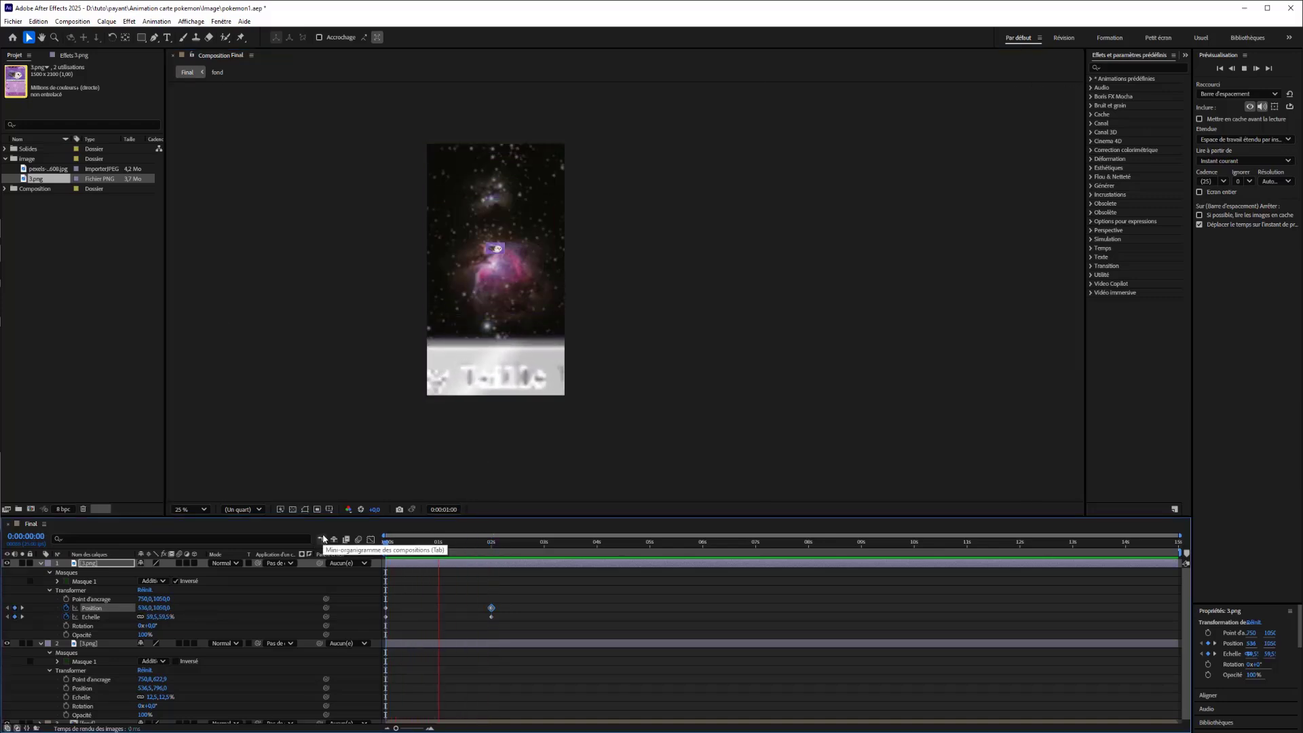
key(space)
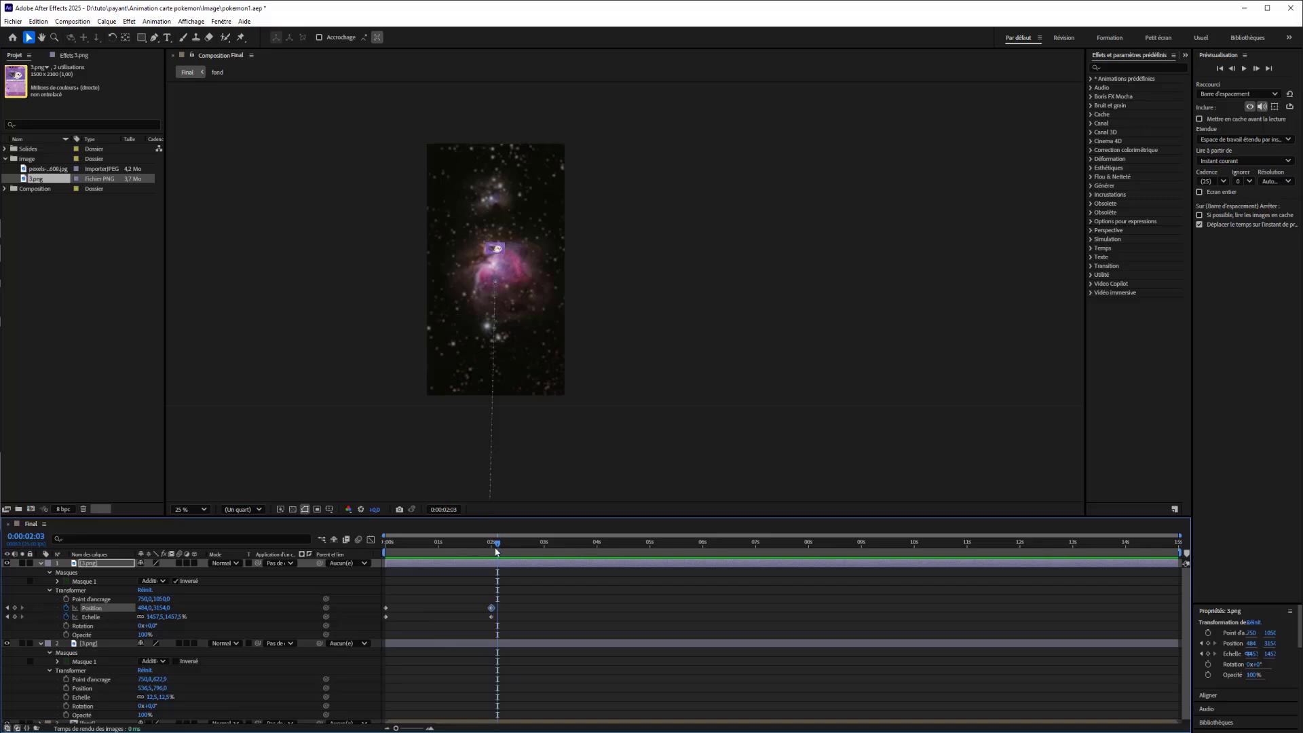
key(Home)
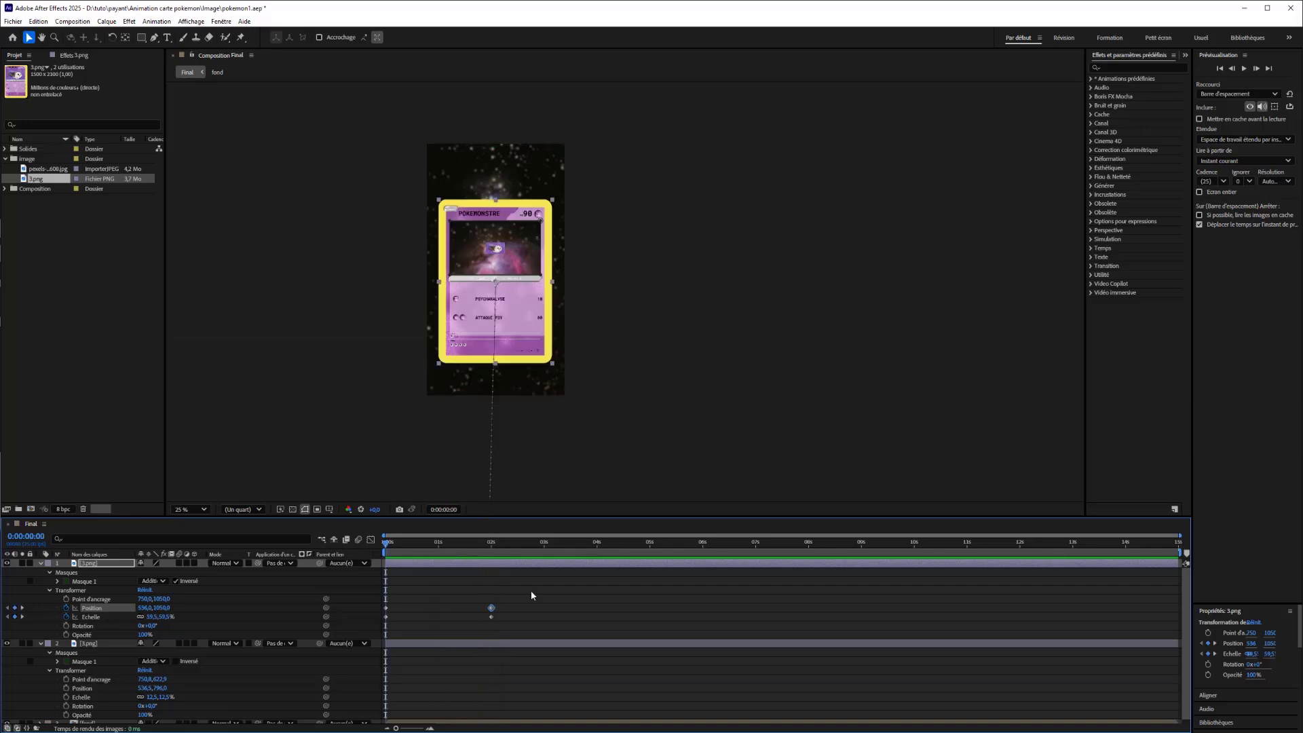
Reverse the card frame's Position and Échelle keyframes with Inverser les images clés, and check the motion up to 2 seconds.
drag(503, 600, 379, 638)
right_click(489, 605)
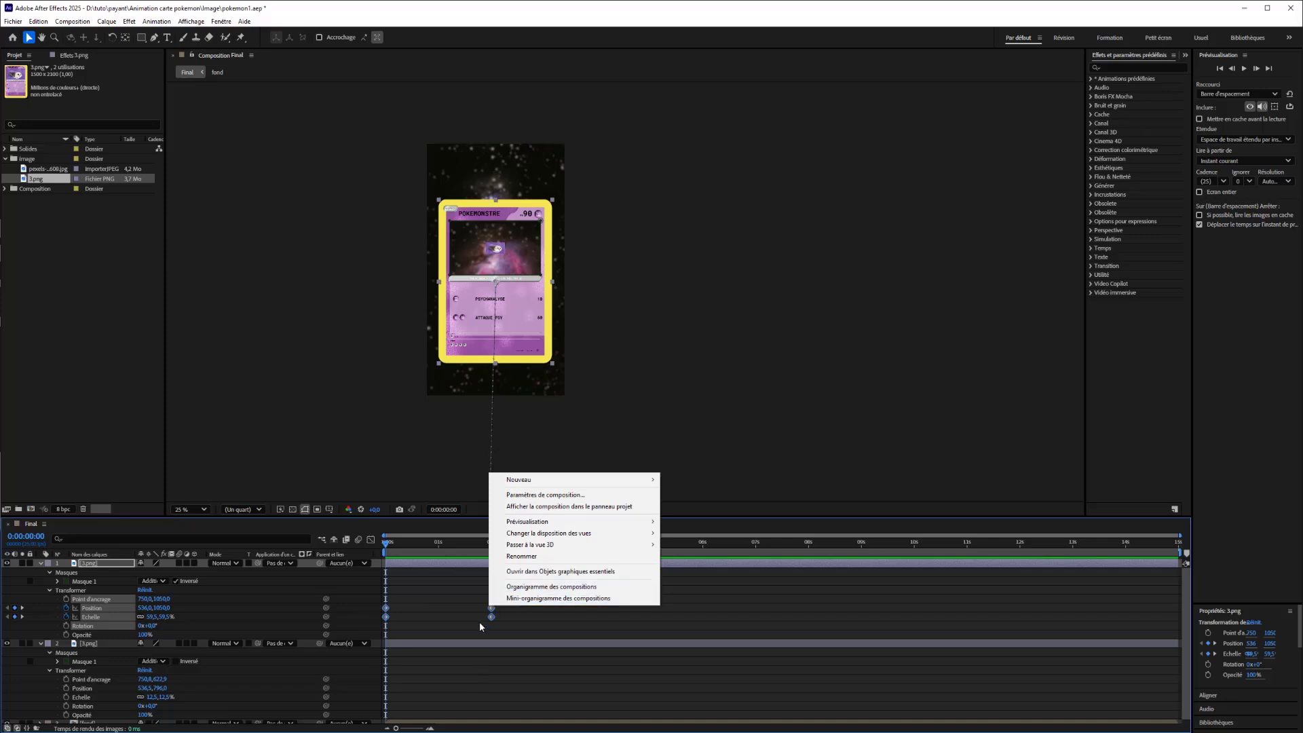
right_click(490, 620)
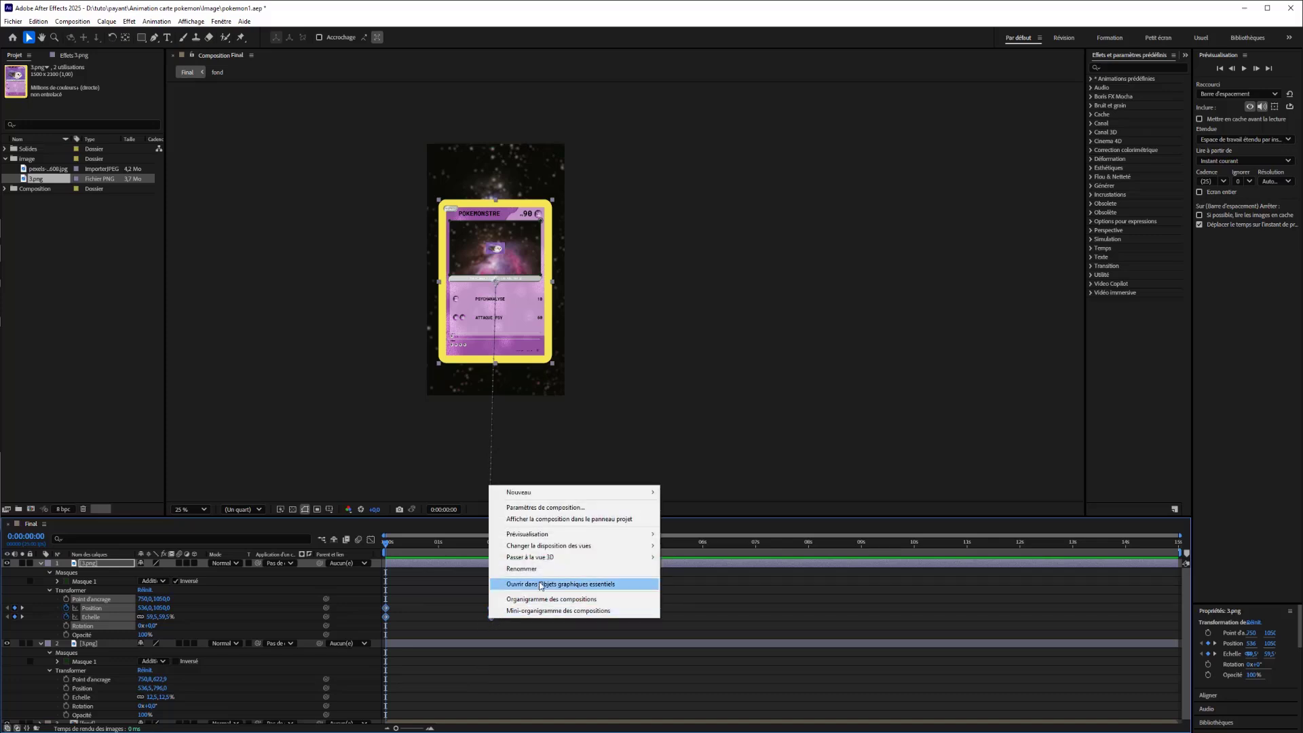
right_click(387, 616)
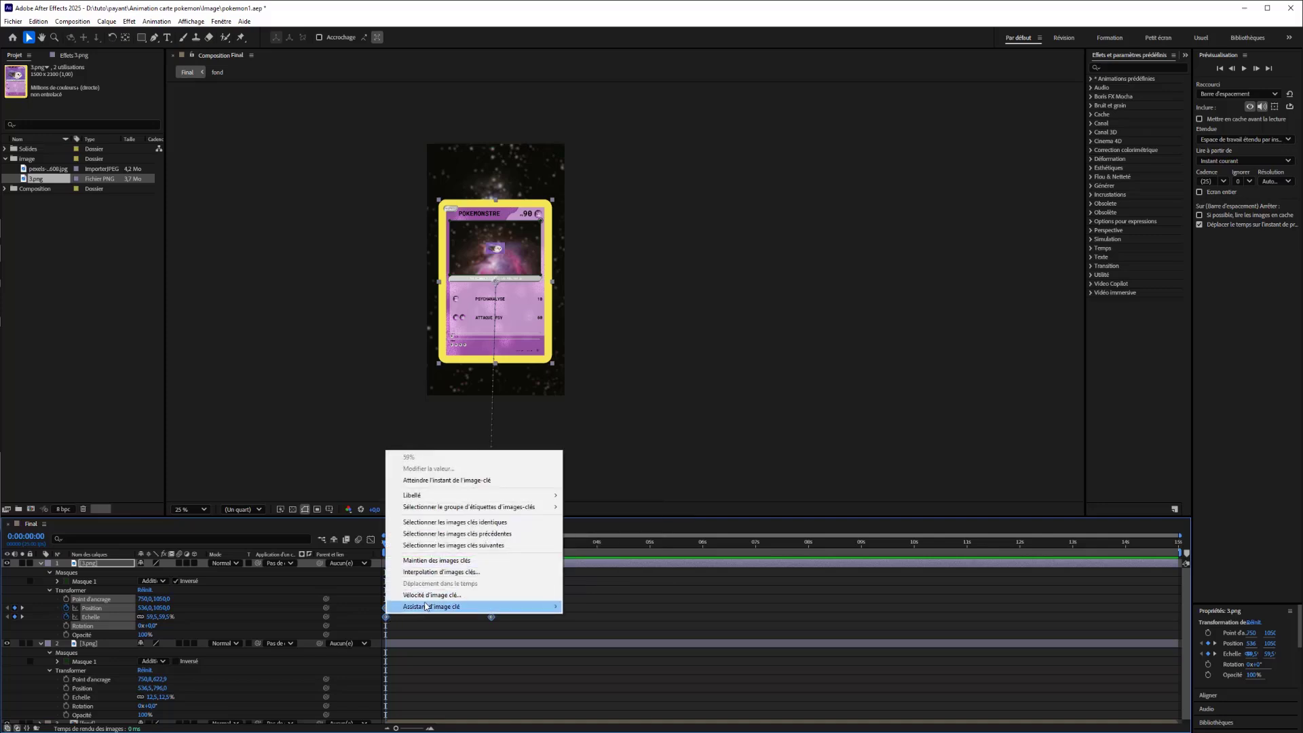
mouse_move(426, 606)
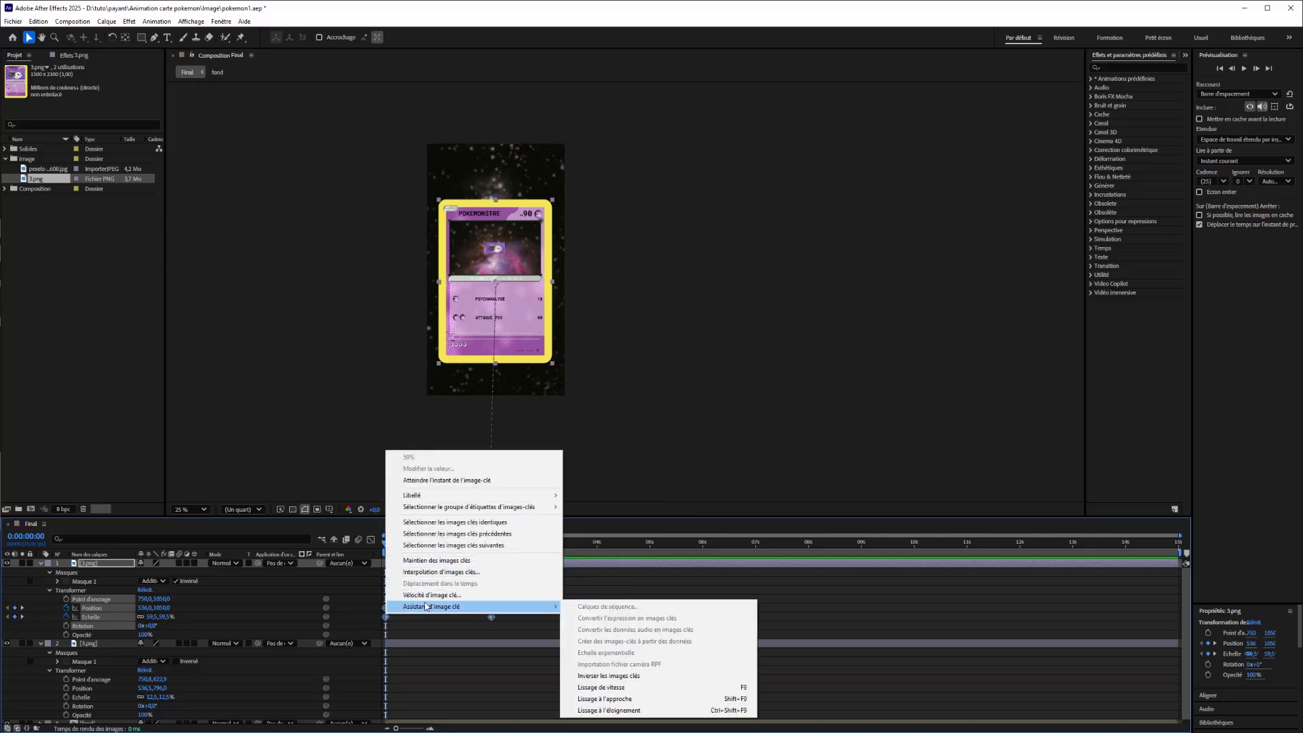
click(606, 676)
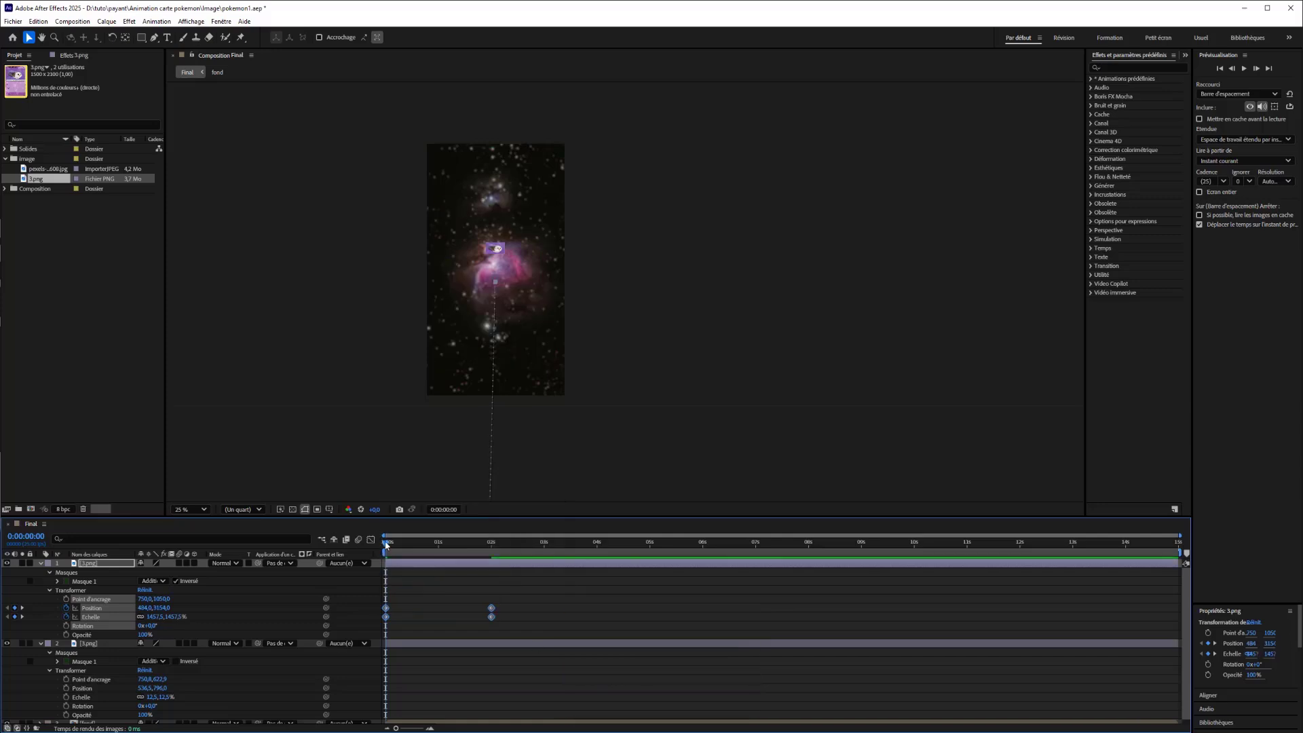
drag(385, 545, 491, 540)
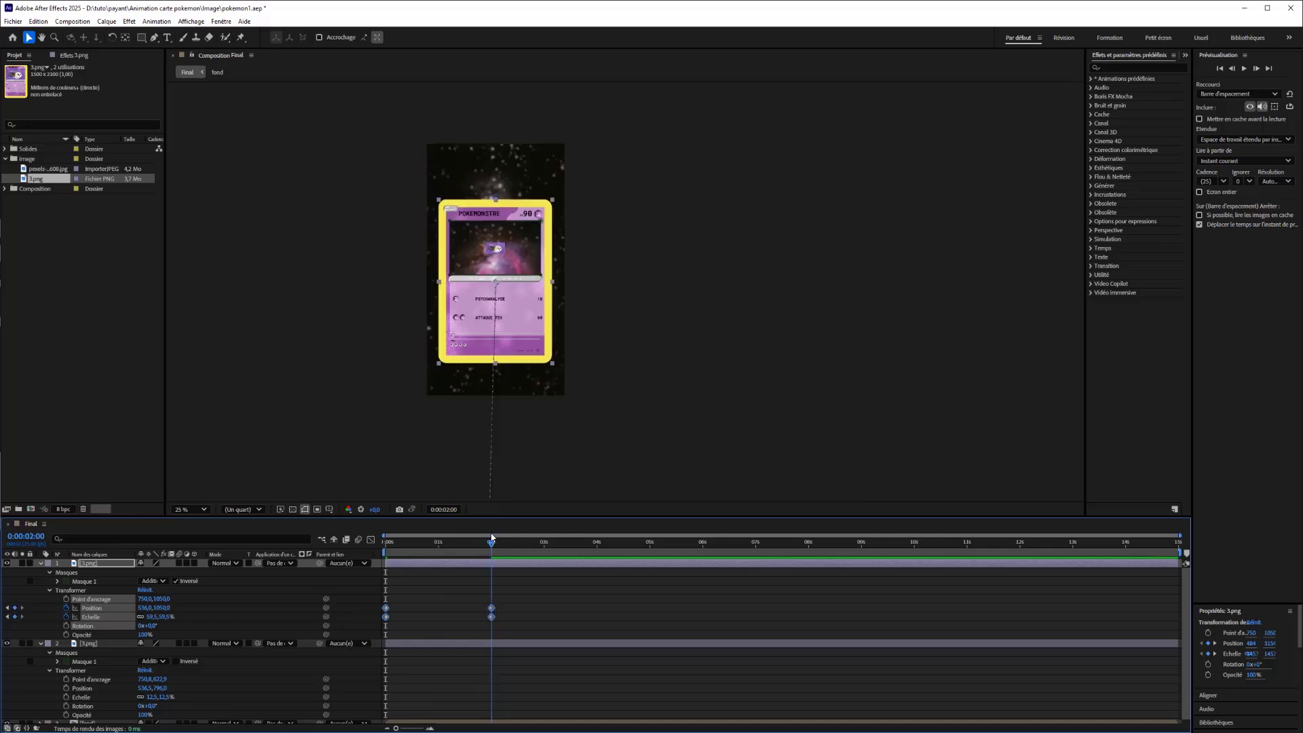
At 0:00:02:00, enlarge the illustration layer to fill the card's picture window and add an Échelle keyframe.
click(46, 565)
click(41, 564)
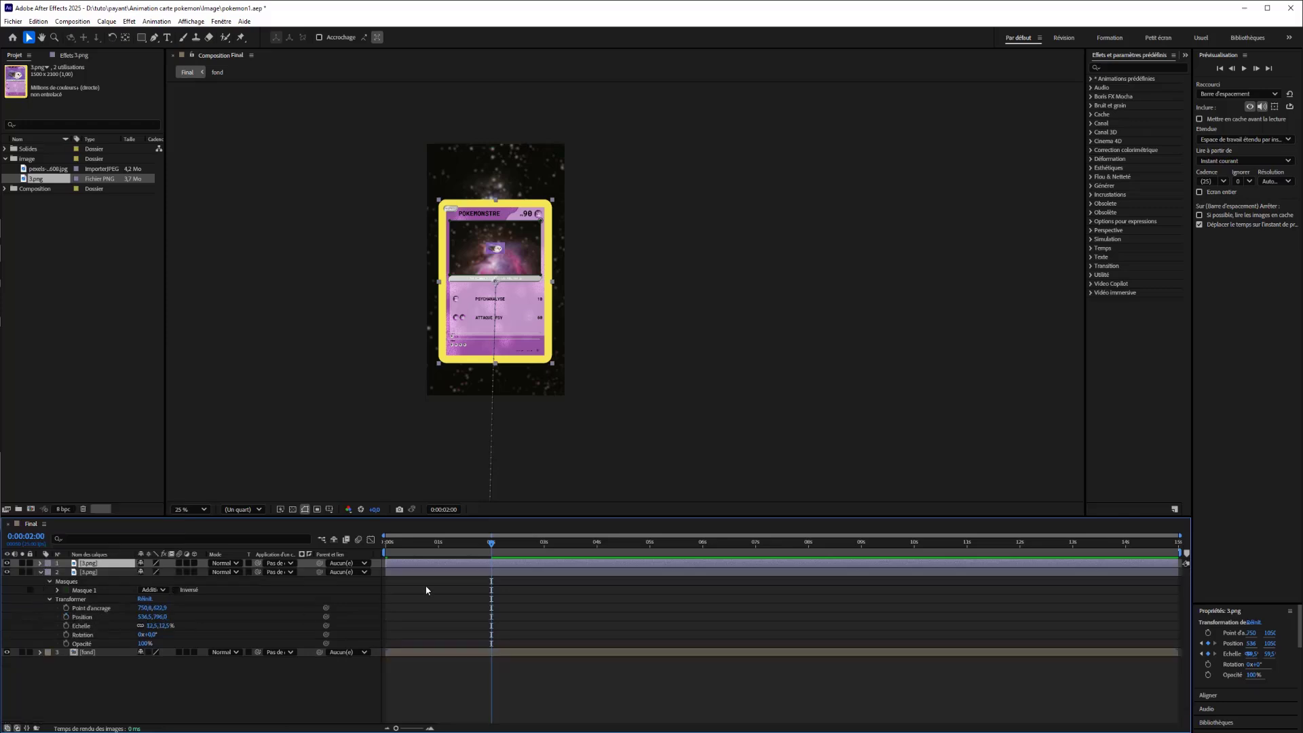
key(Home)
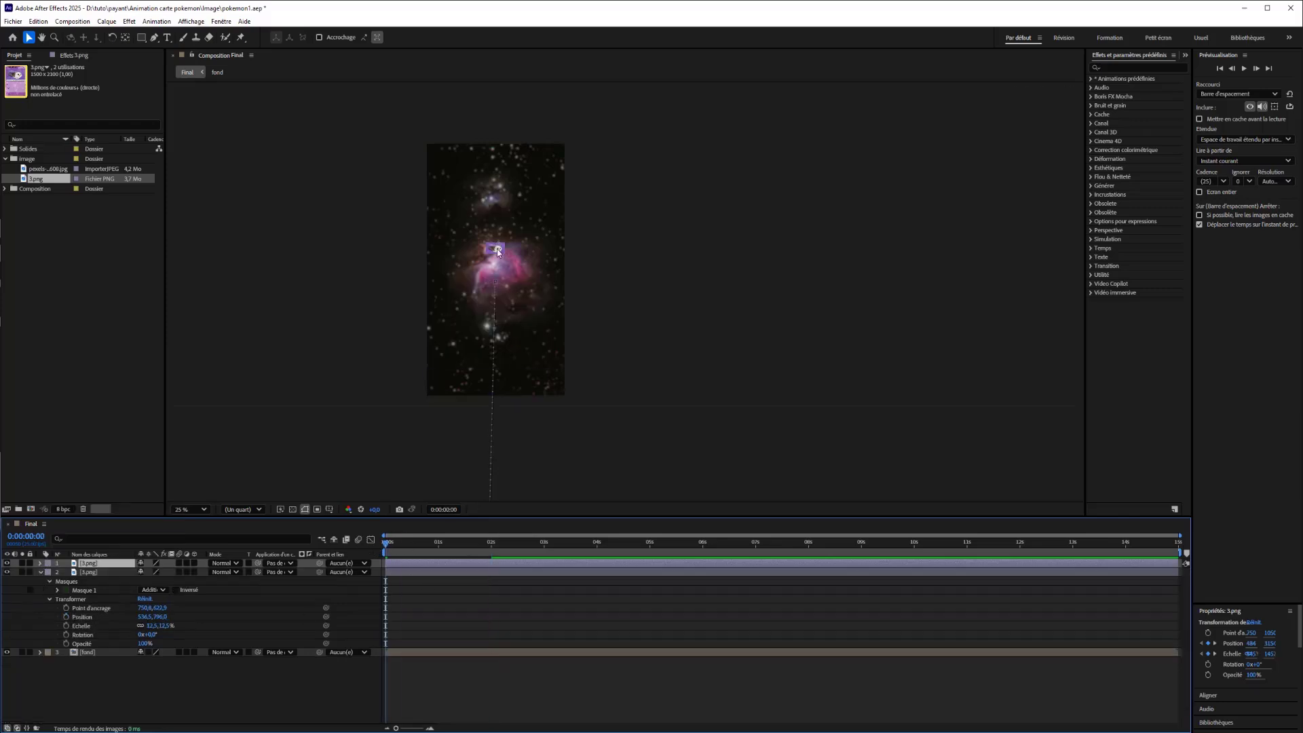
click(497, 249)
click(82, 625)
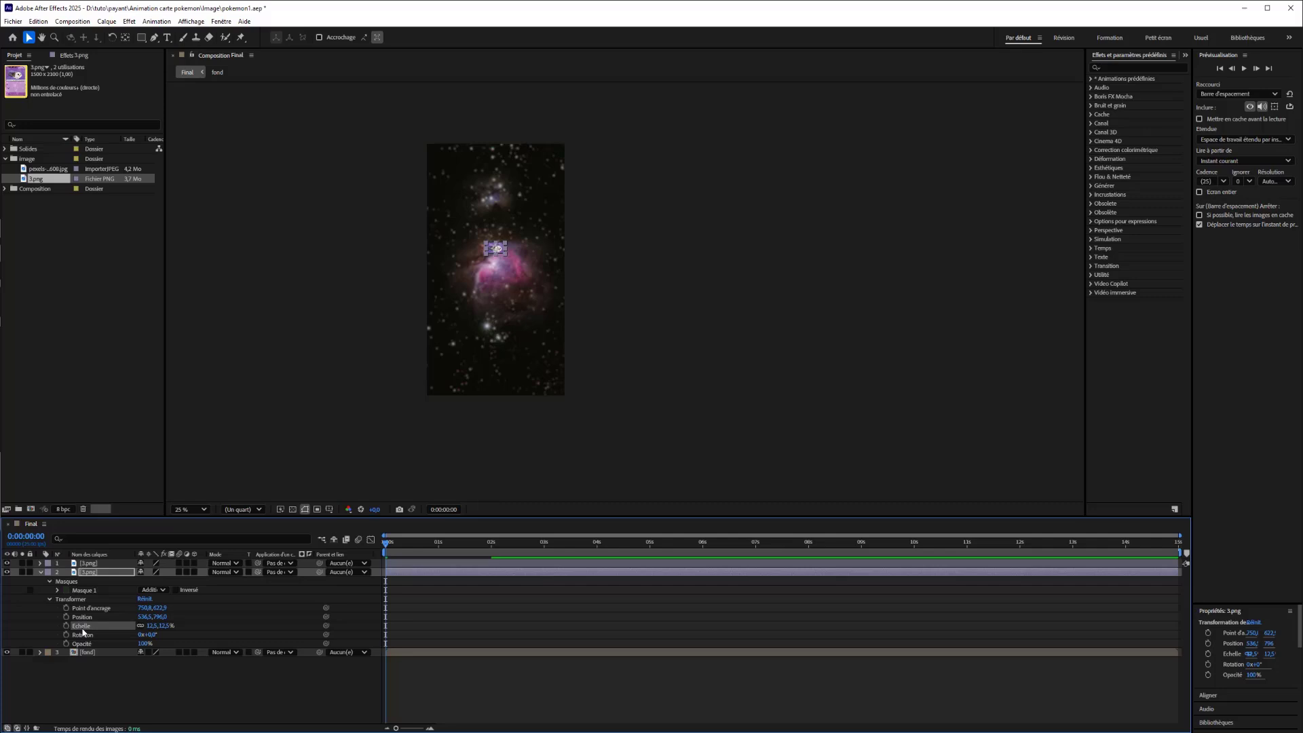
click(492, 546)
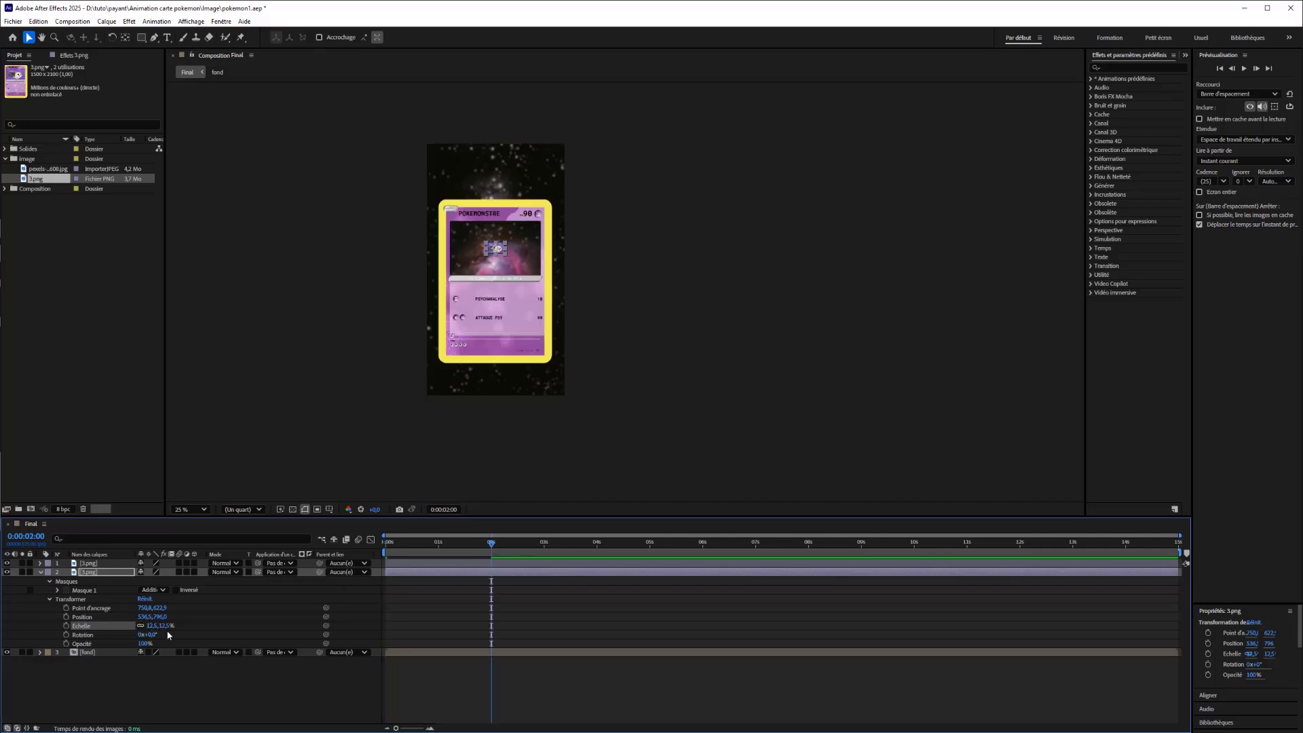
drag(153, 625, 183, 618)
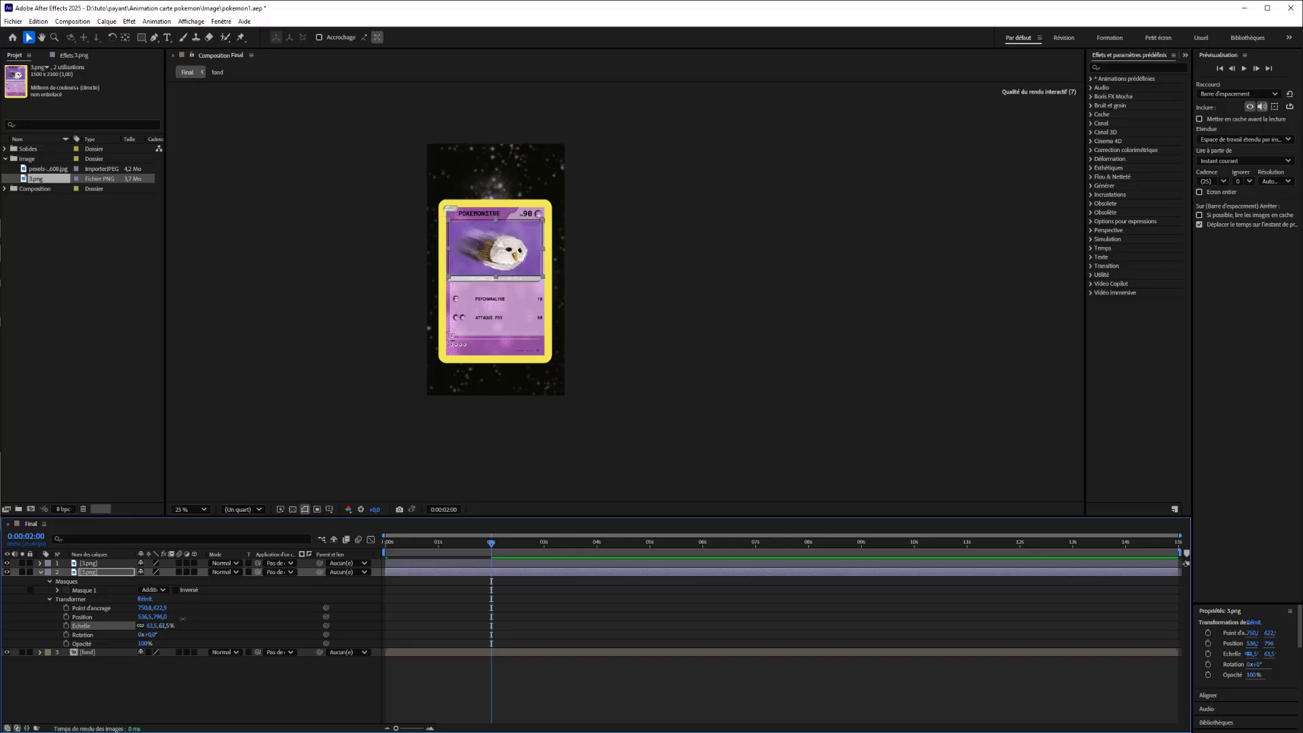
click(66, 626)
Set the illustration layer's Échelle to 0% at 0:00:00:00.
drag(496, 540, 375, 561)
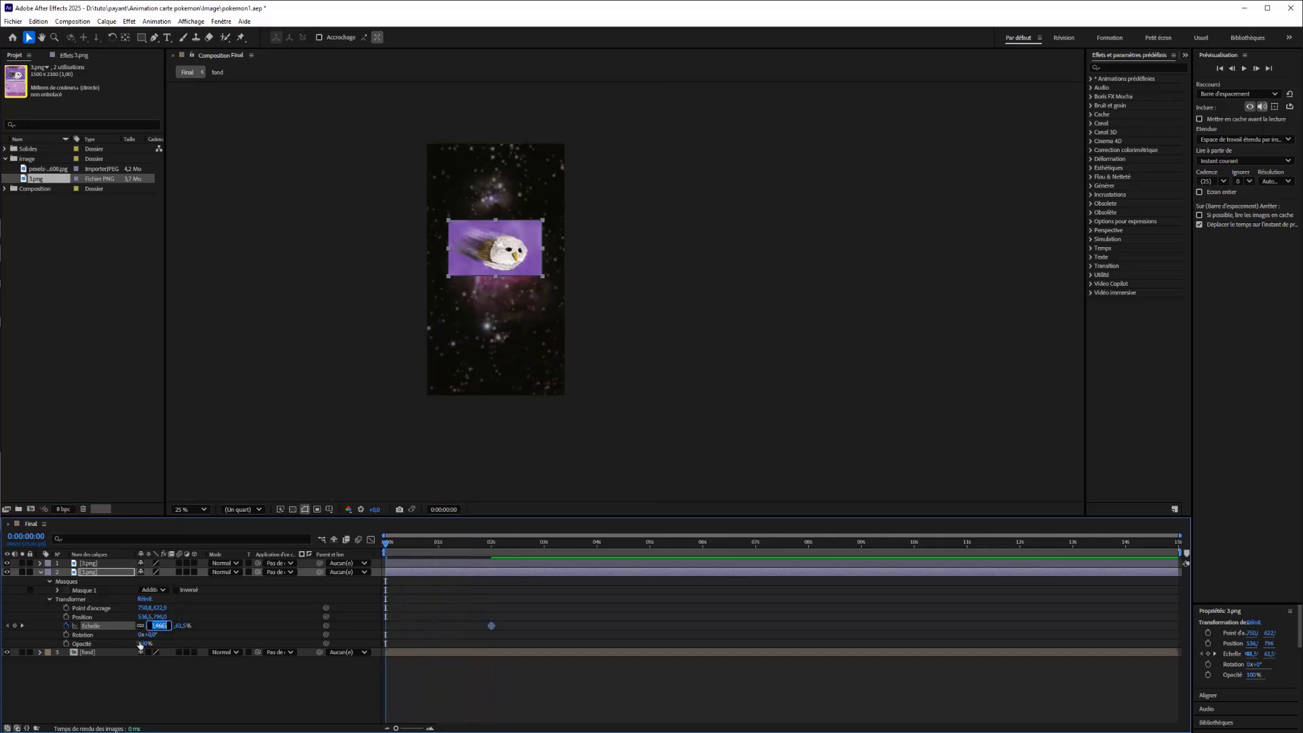
key(Return)
click(421, 313)
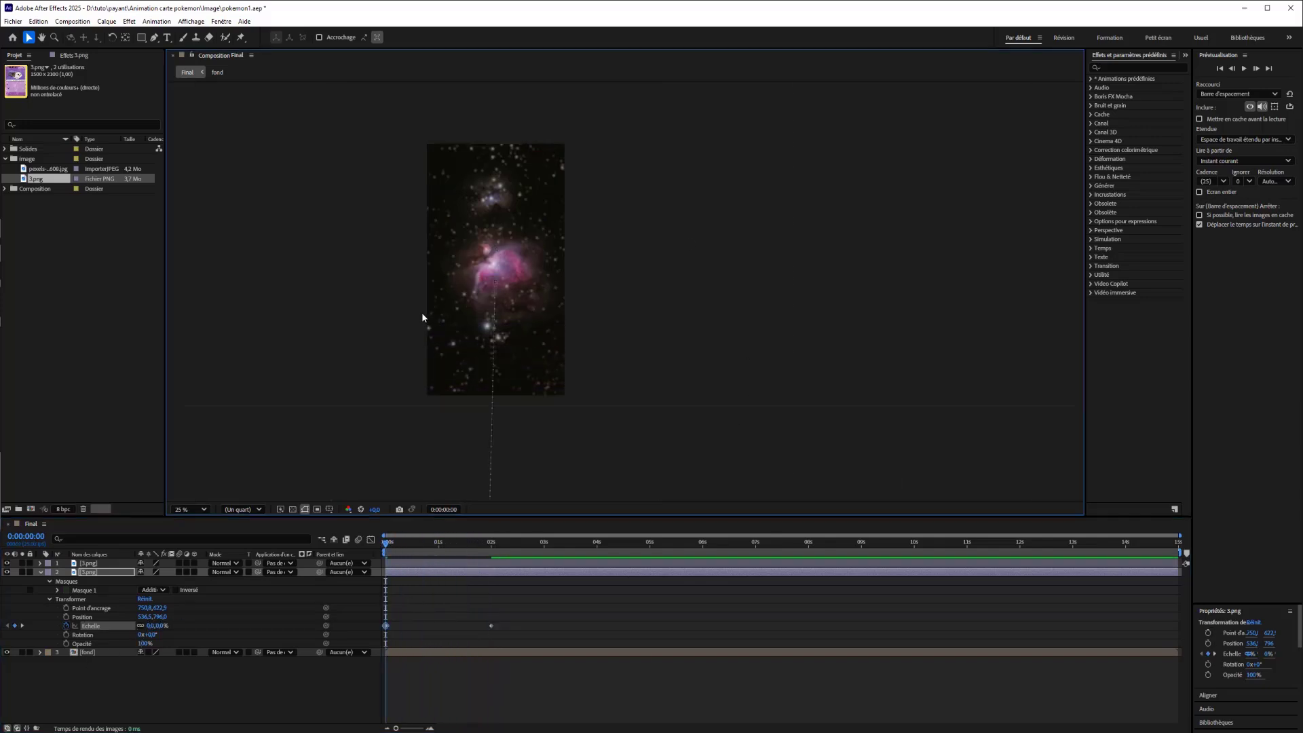
scroll(467, 263, up, 2)
scroll(467, 267, down, 2)
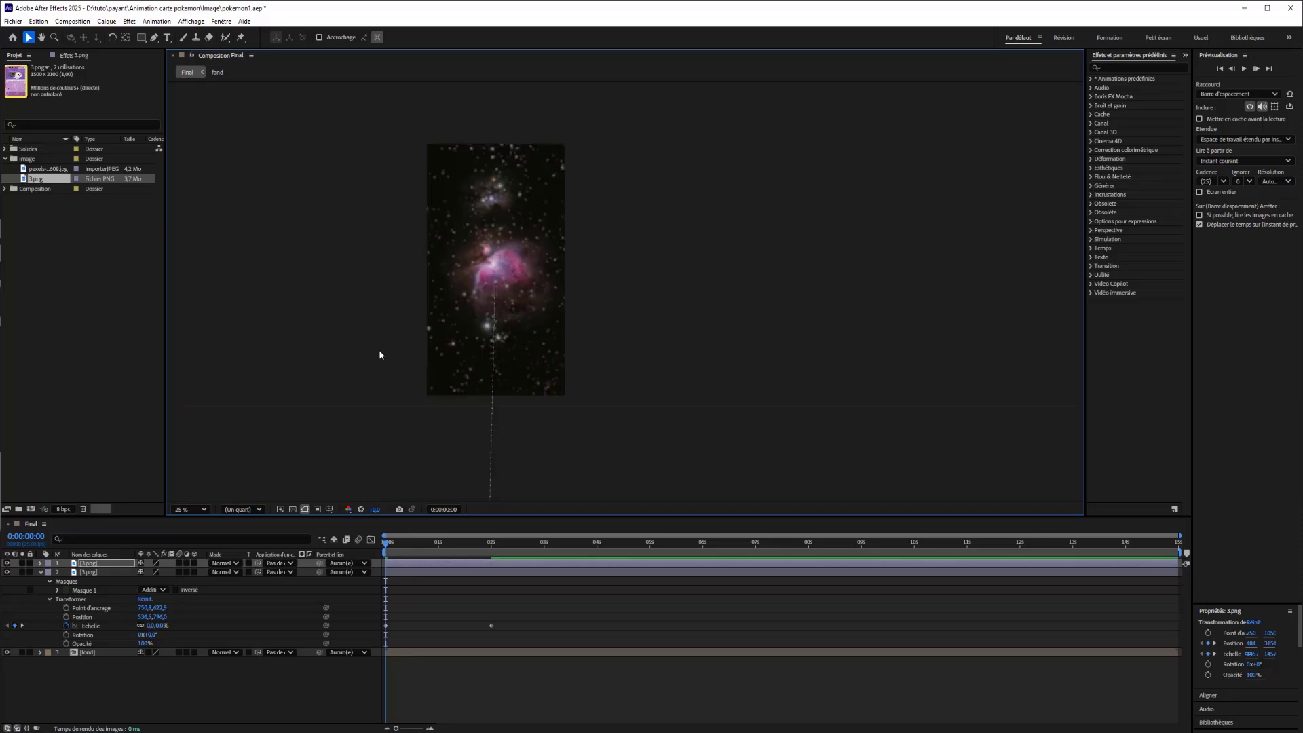
Preview the combined card frame and illustration animation from the first frame, and replay it from 0:00:00:18.
key(space)
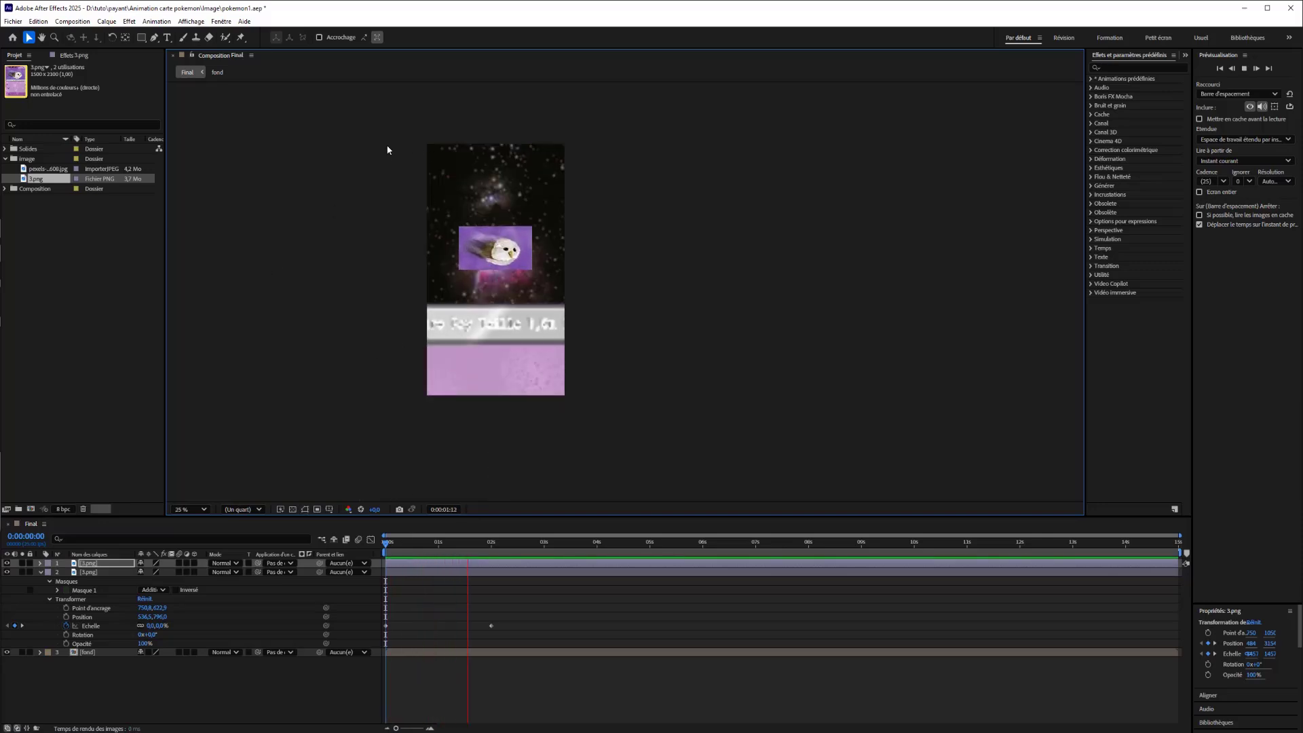
key(space)
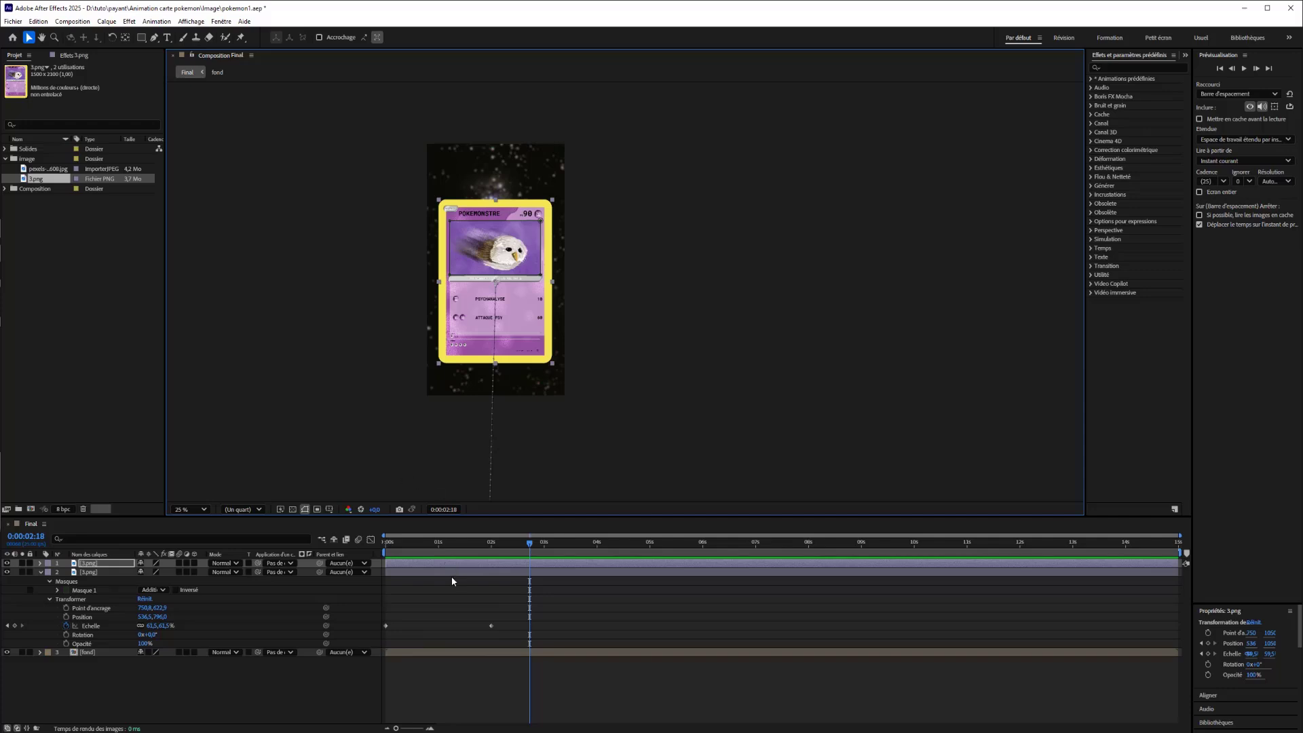
drag(408, 542, 425, 522)
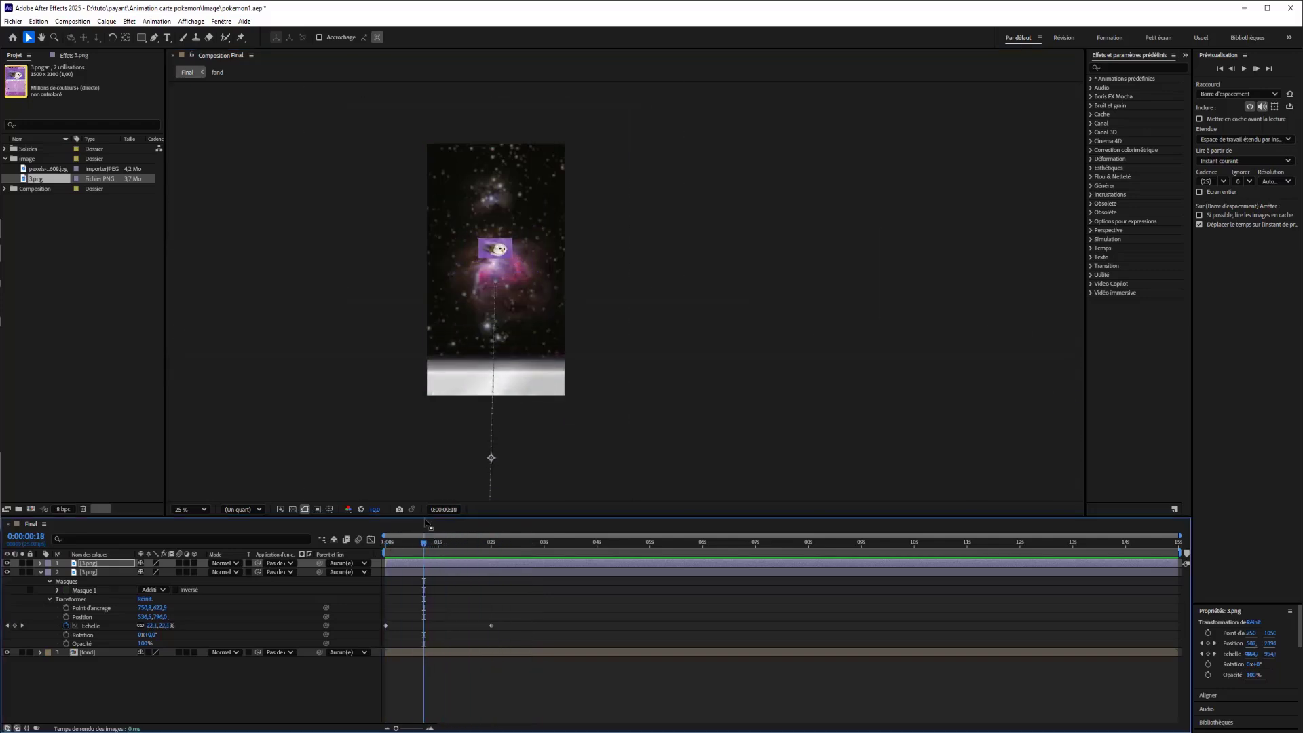
key(space)
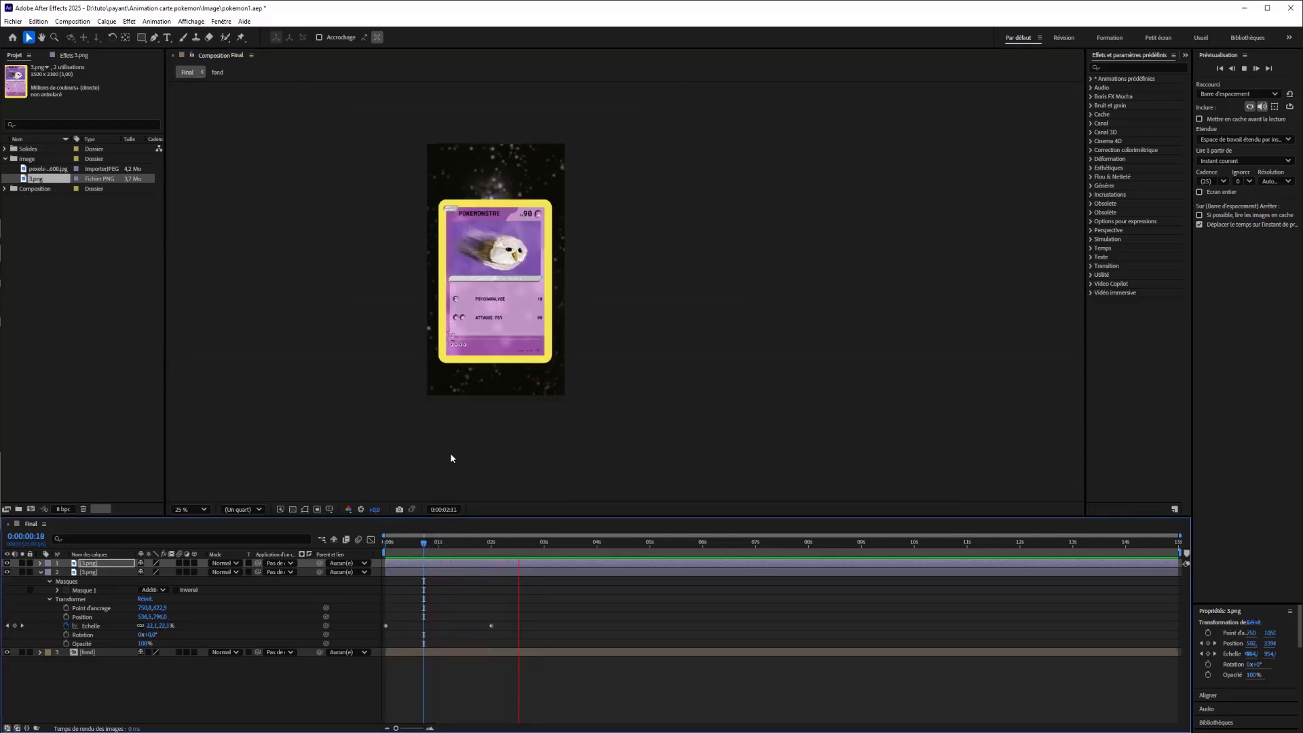
key(space)
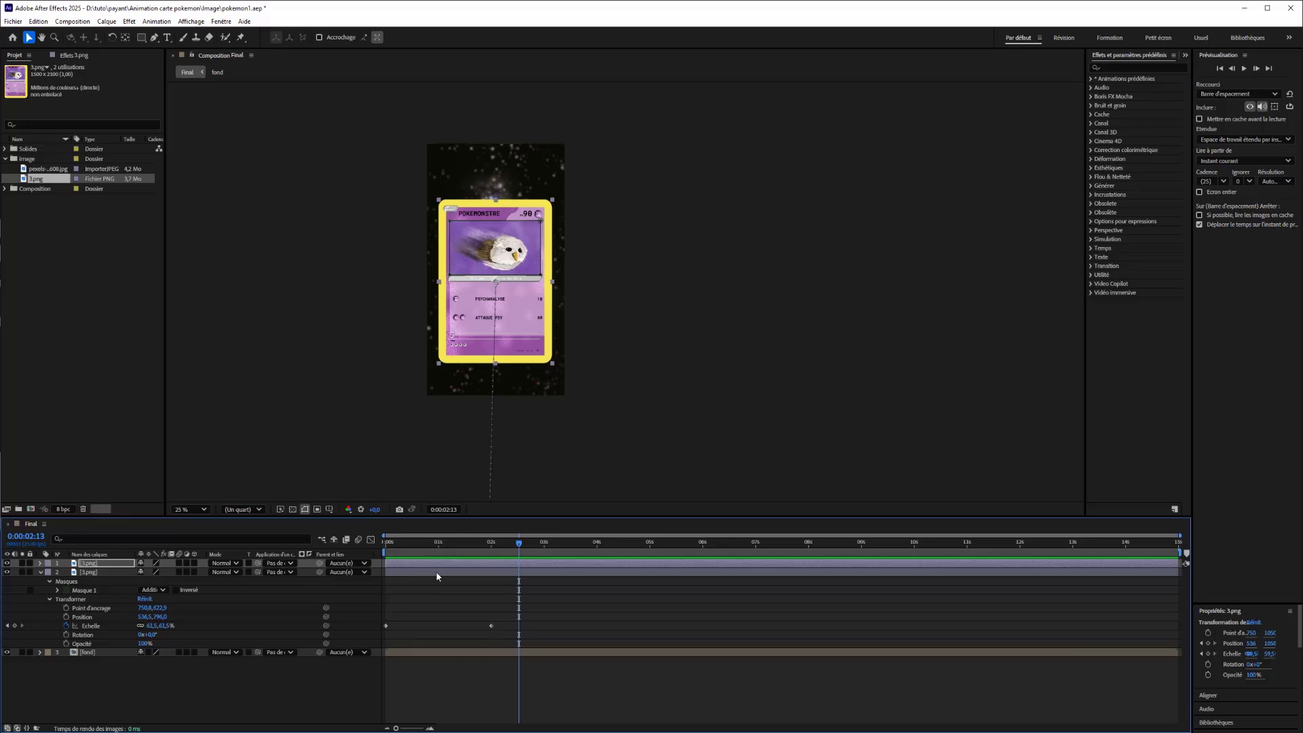
Move the end keyframes of both card layers to about 3.5 seconds and preview the animation from the start.
click(39, 562)
mouse_move(539, 583)
mouse_down()
mouse_move(460, 710)
mouse_move(466, 695)
mouse_up()
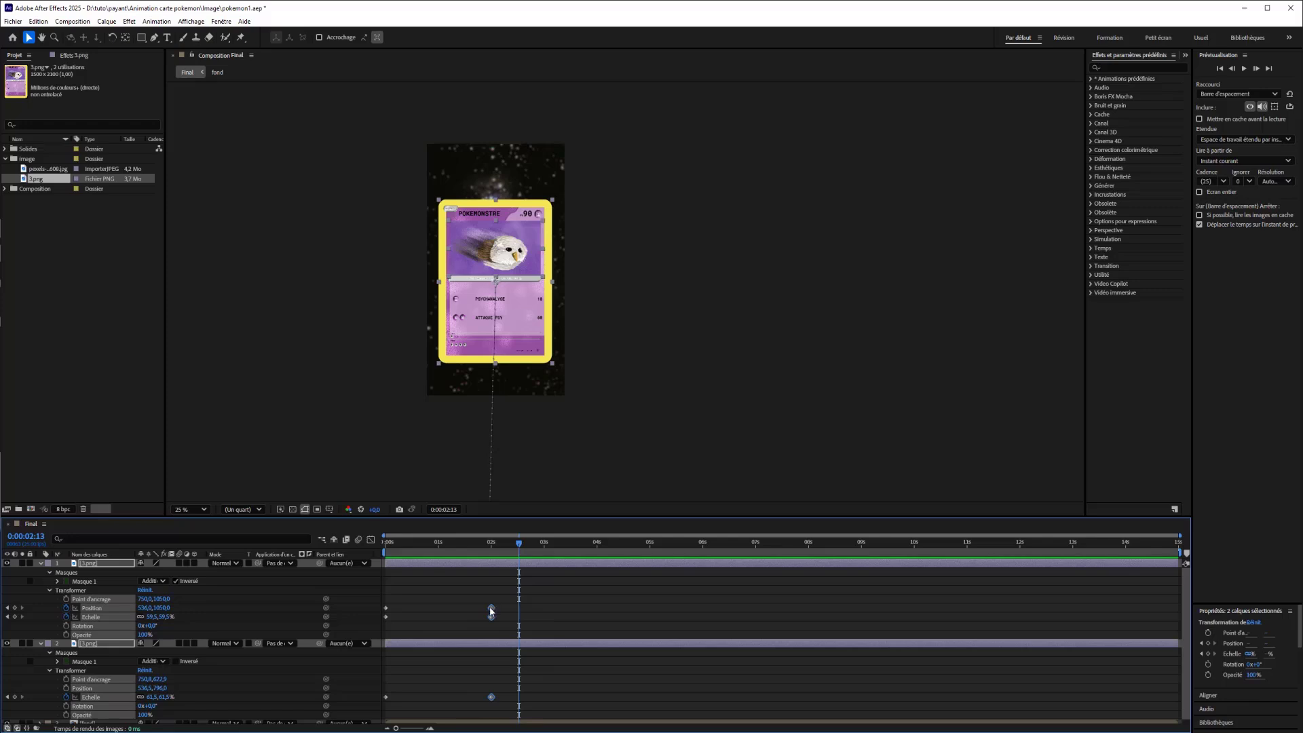
drag(495, 604, 570, 604)
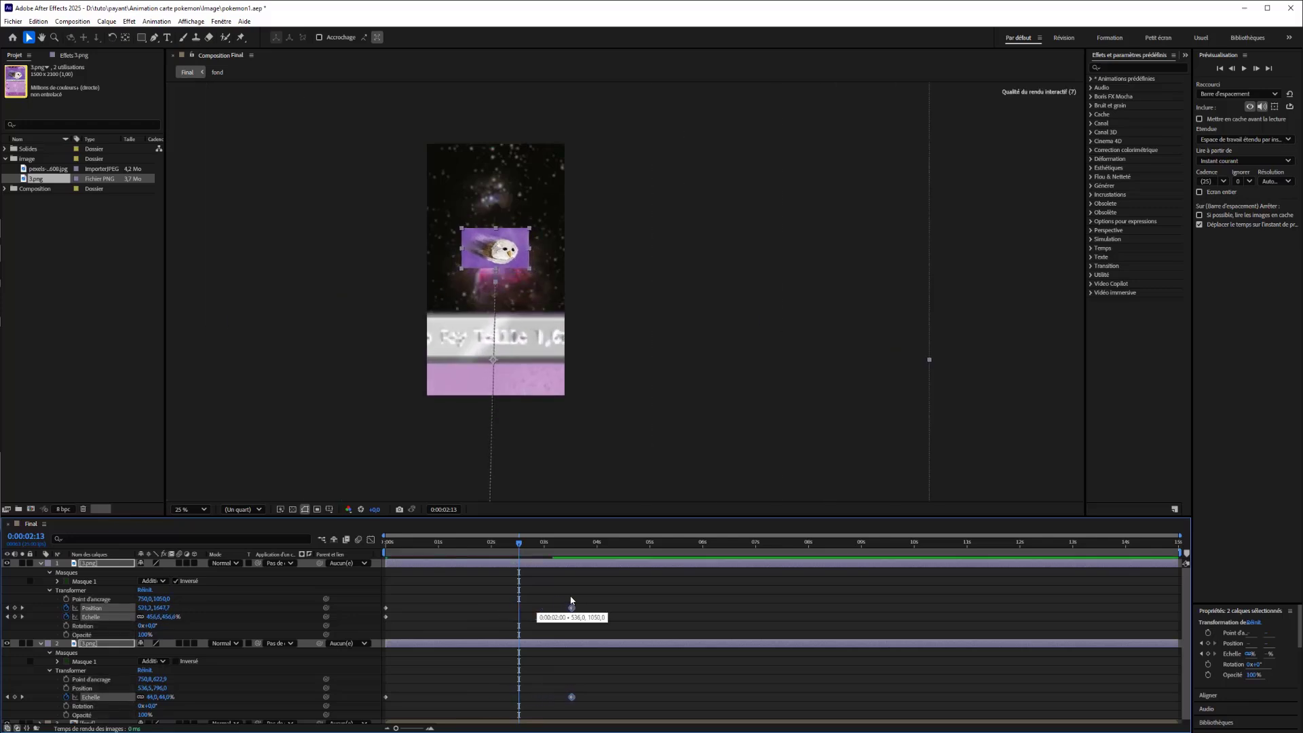
drag(518, 543, 386, 543)
key(space)
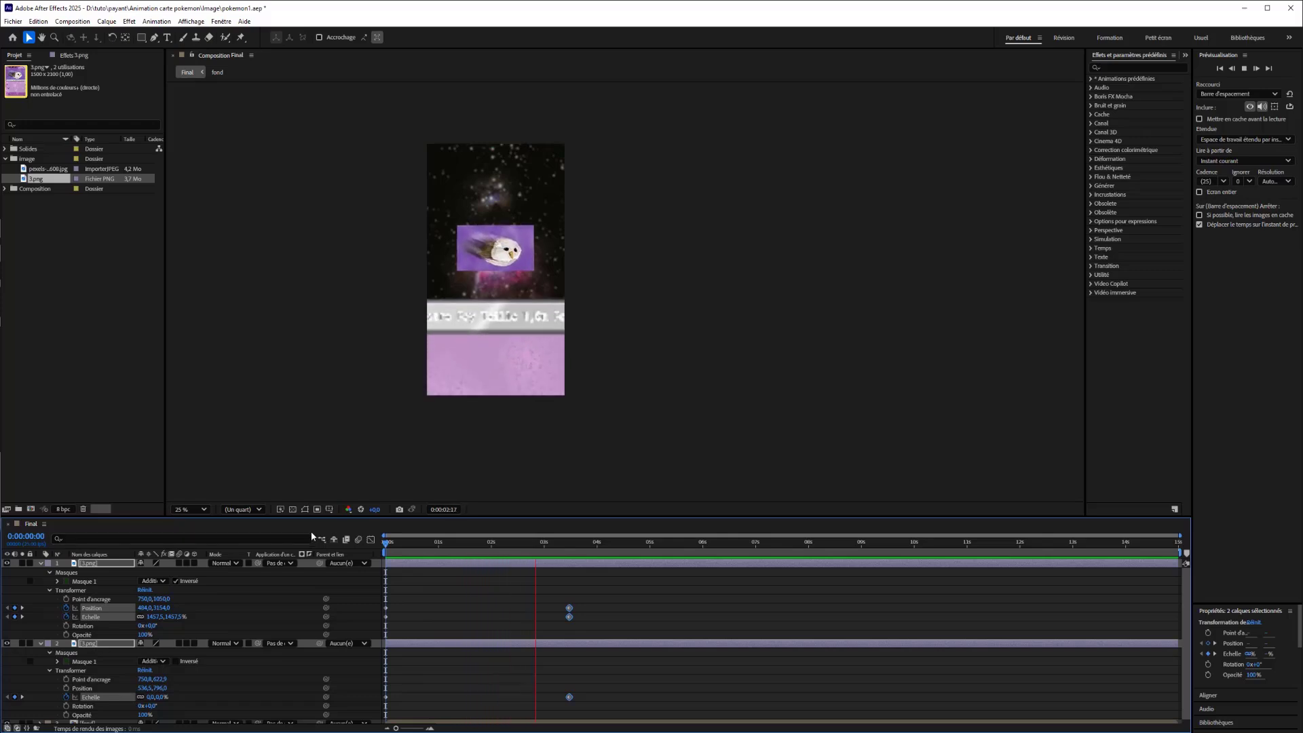
key(space)
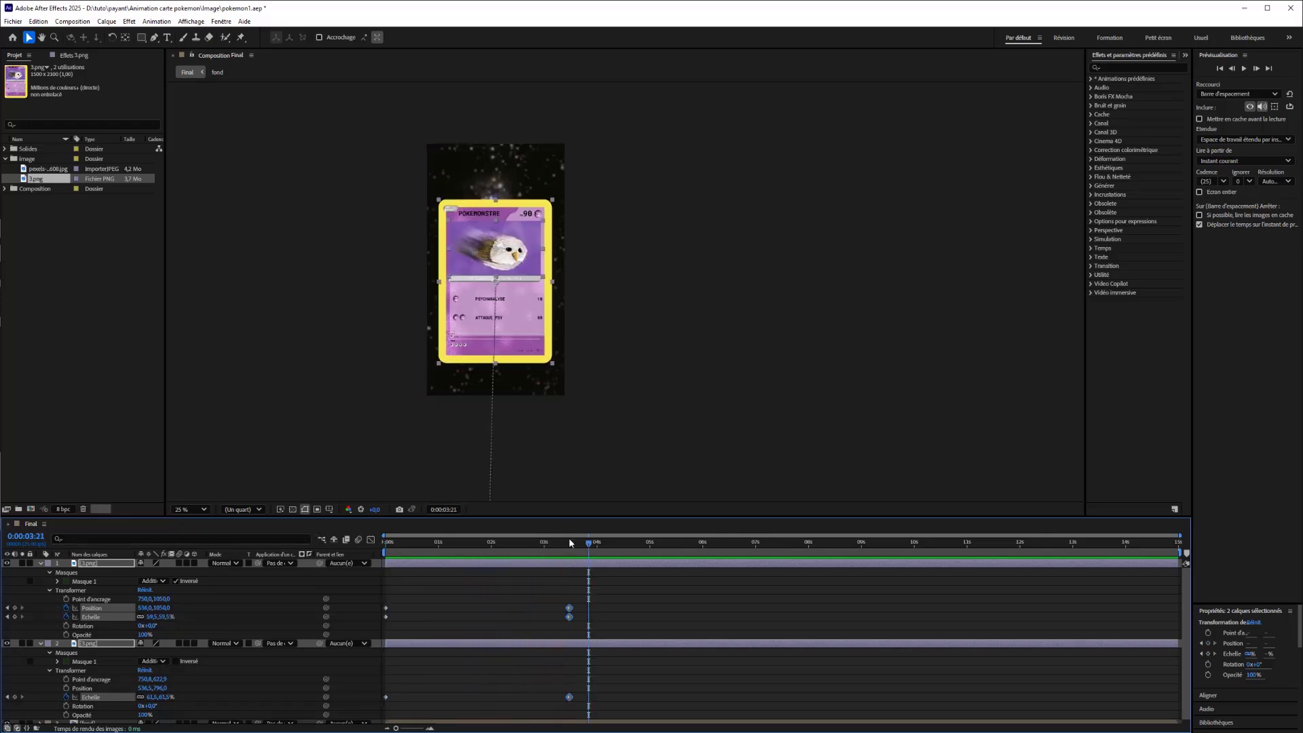
Shift the illustration layer's two Échelle keyframes about 1.2 seconds later and preview the animation from the start.
click(570, 714)
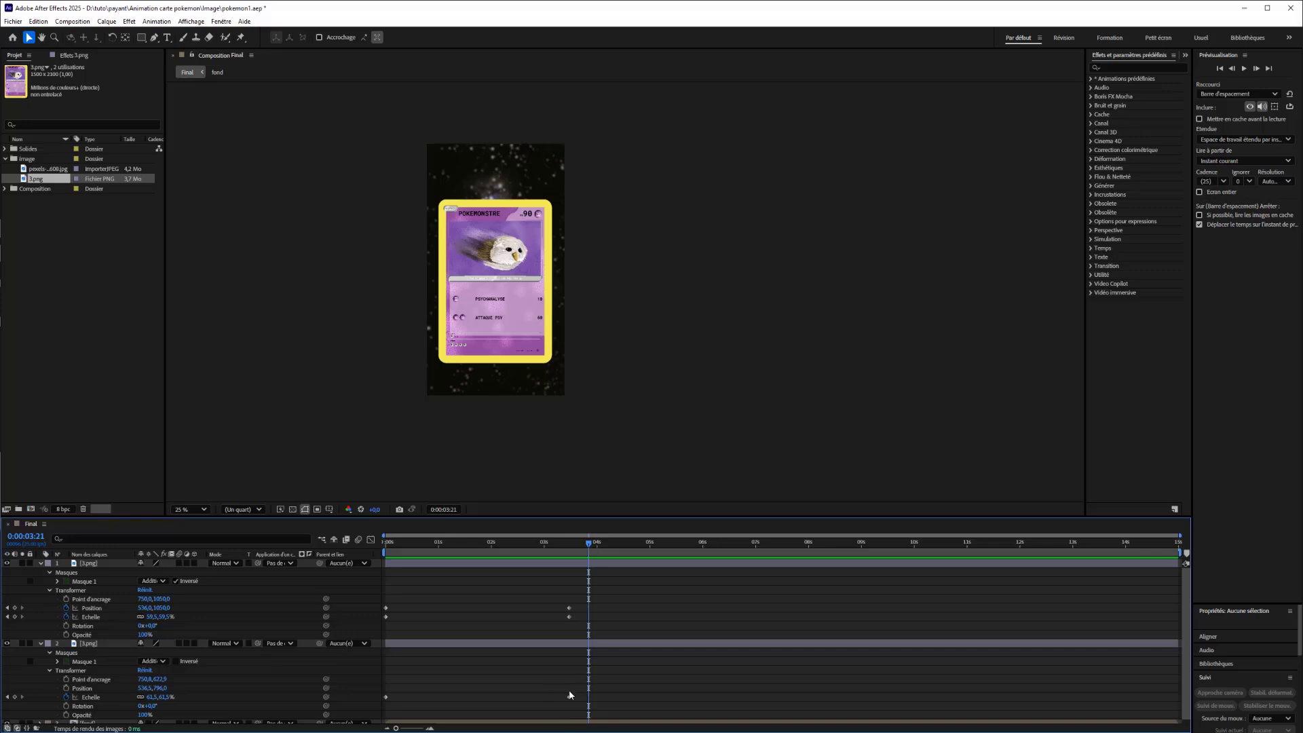
drag(572, 705, 455, 691)
drag(476, 535, 386, 548)
key(space)
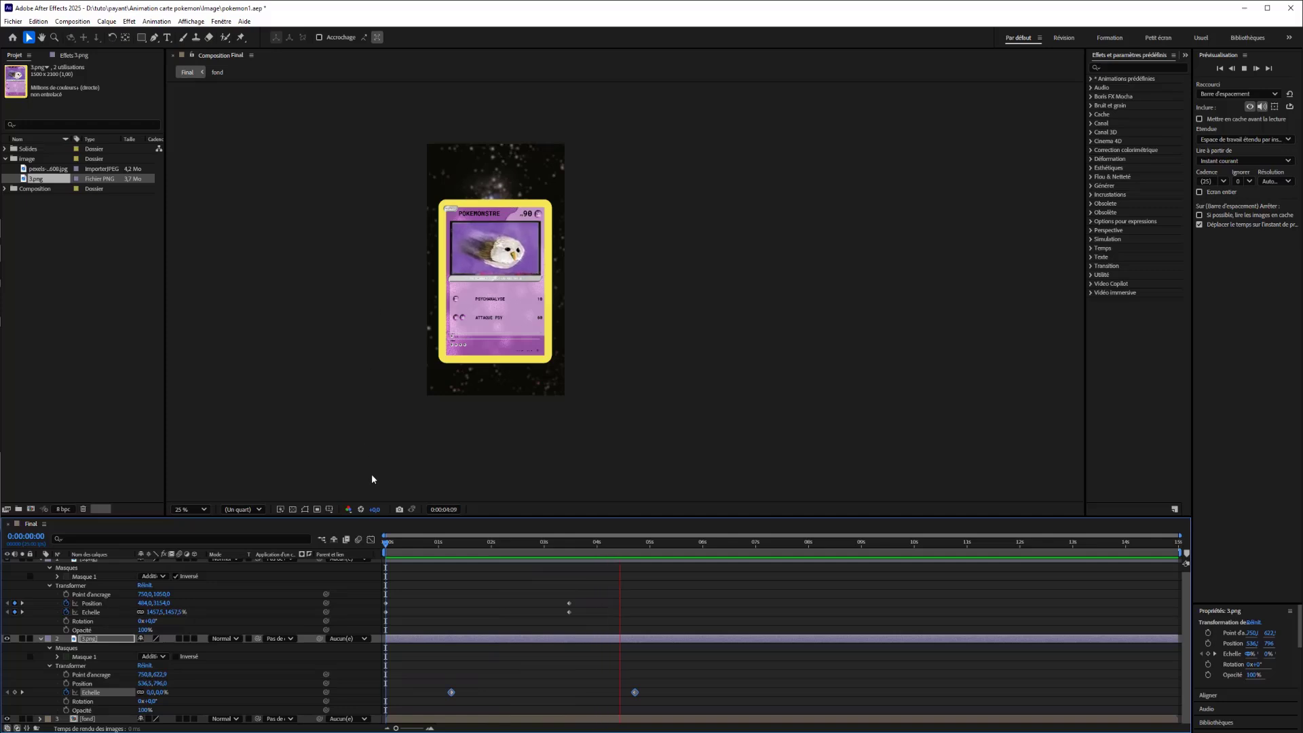
click(713, 445)
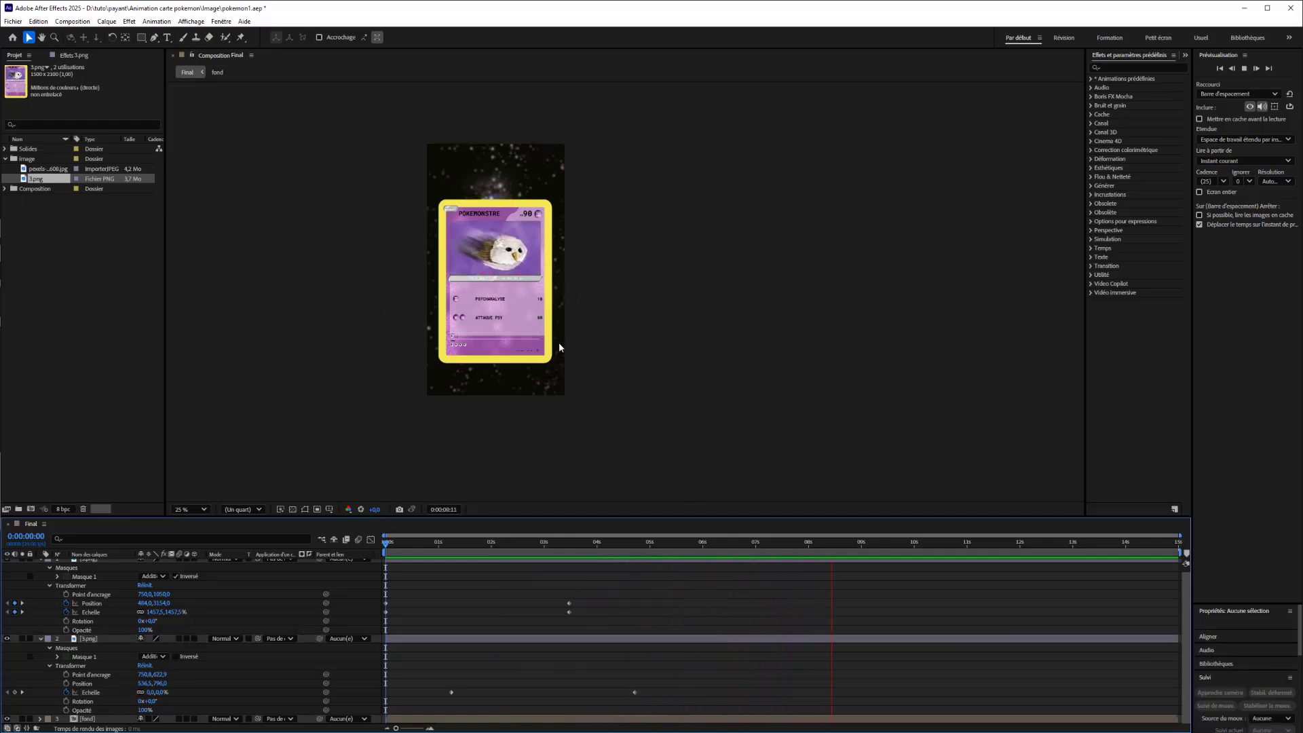
click(519, 477)
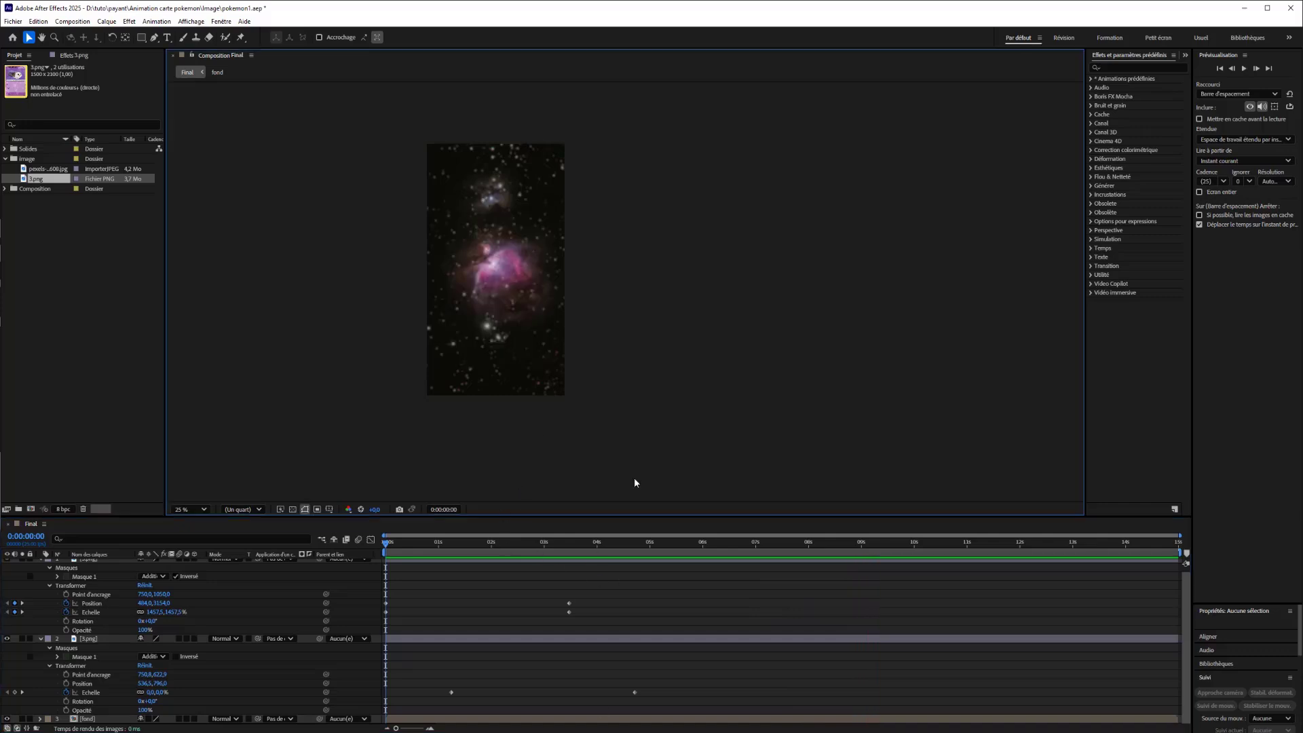
Apply Lissage de vitesse to the illustration layer's two Échelle keyframes and preview the eased motion.
drag(464, 543, 605, 543)
drag(649, 686, 432, 701)
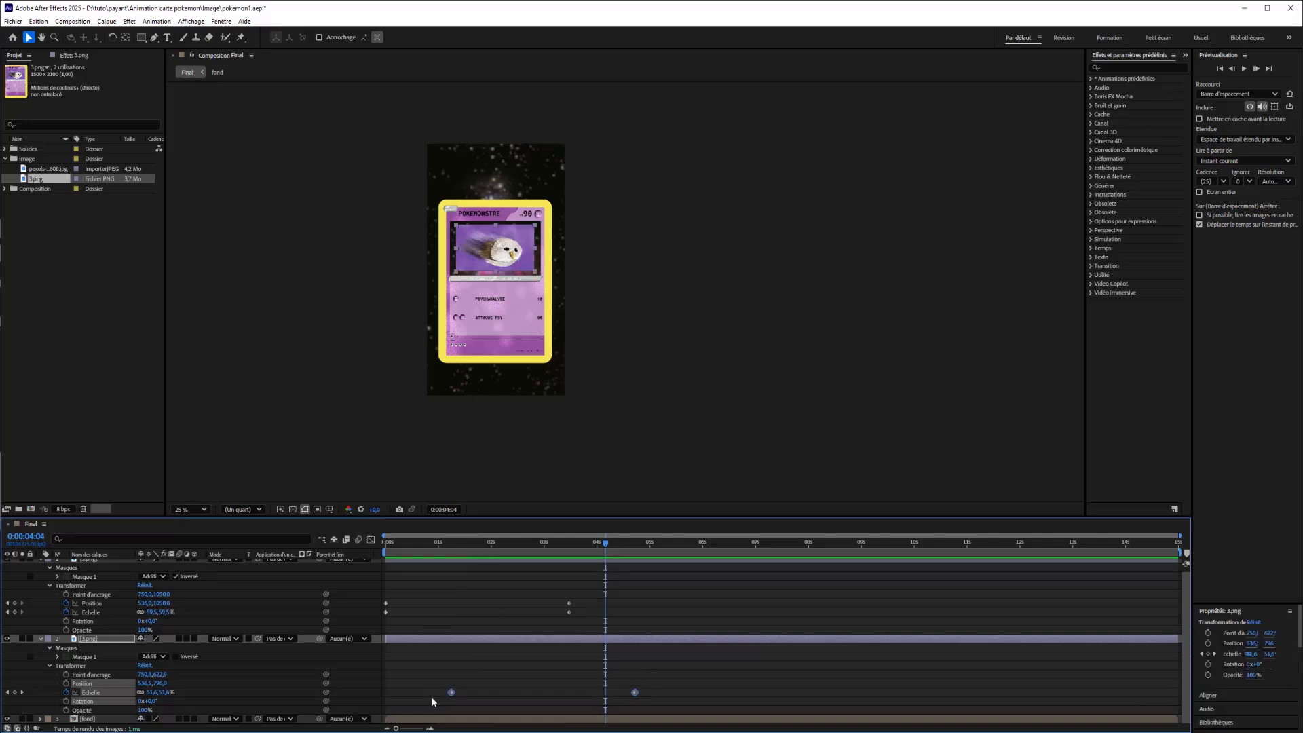
right_click(450, 693)
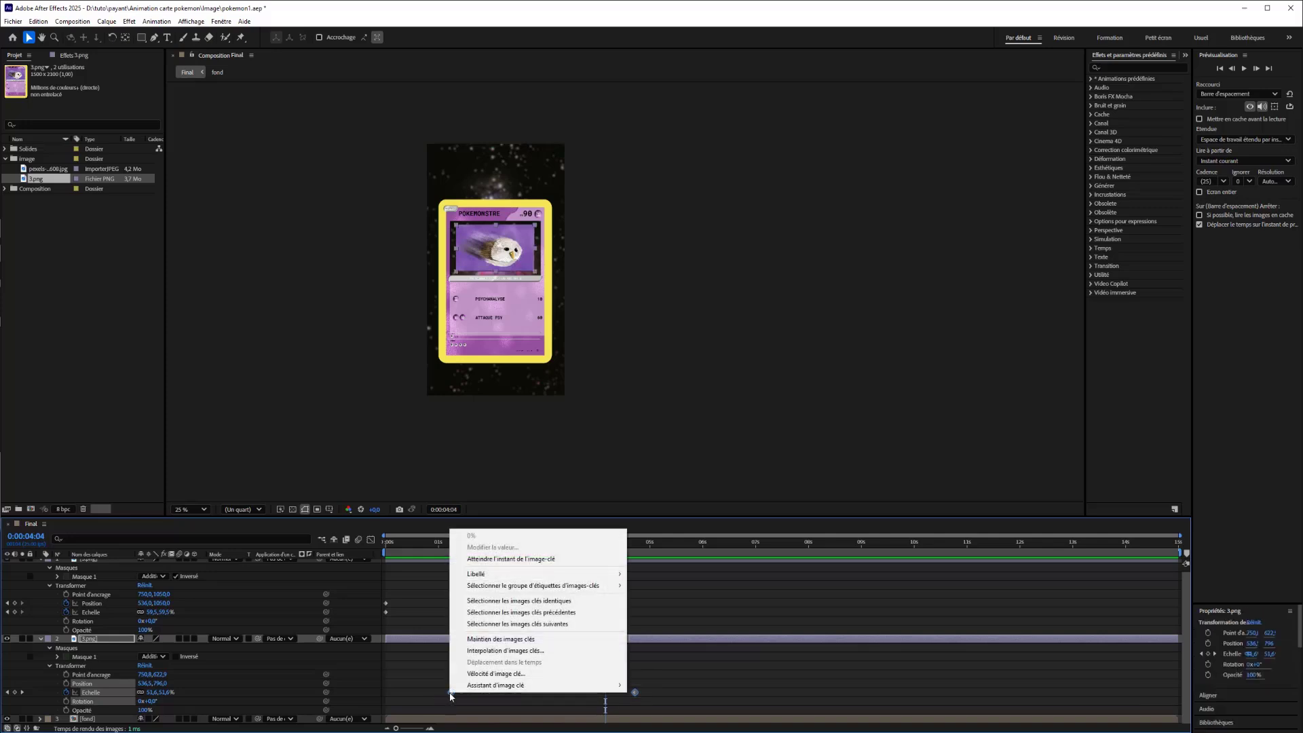
mouse_move(488, 685)
click(696, 662)
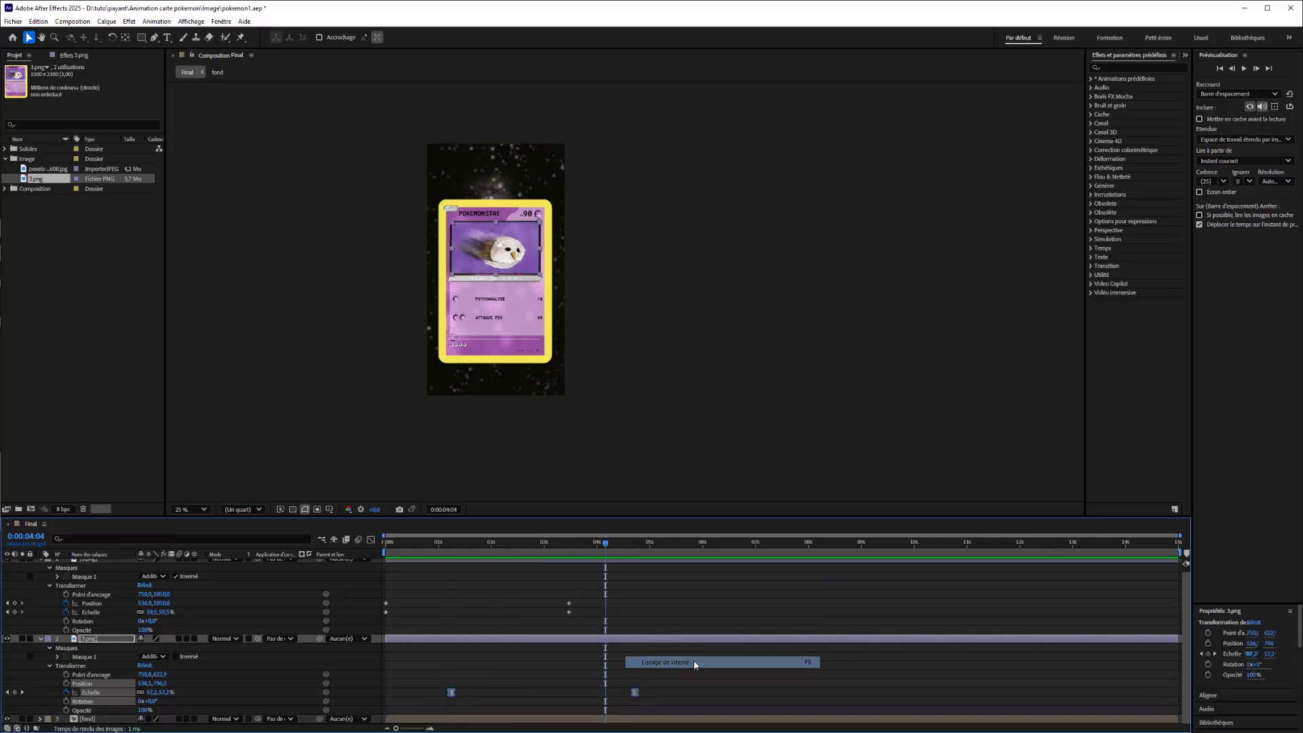
click(429, 536)
key(space)
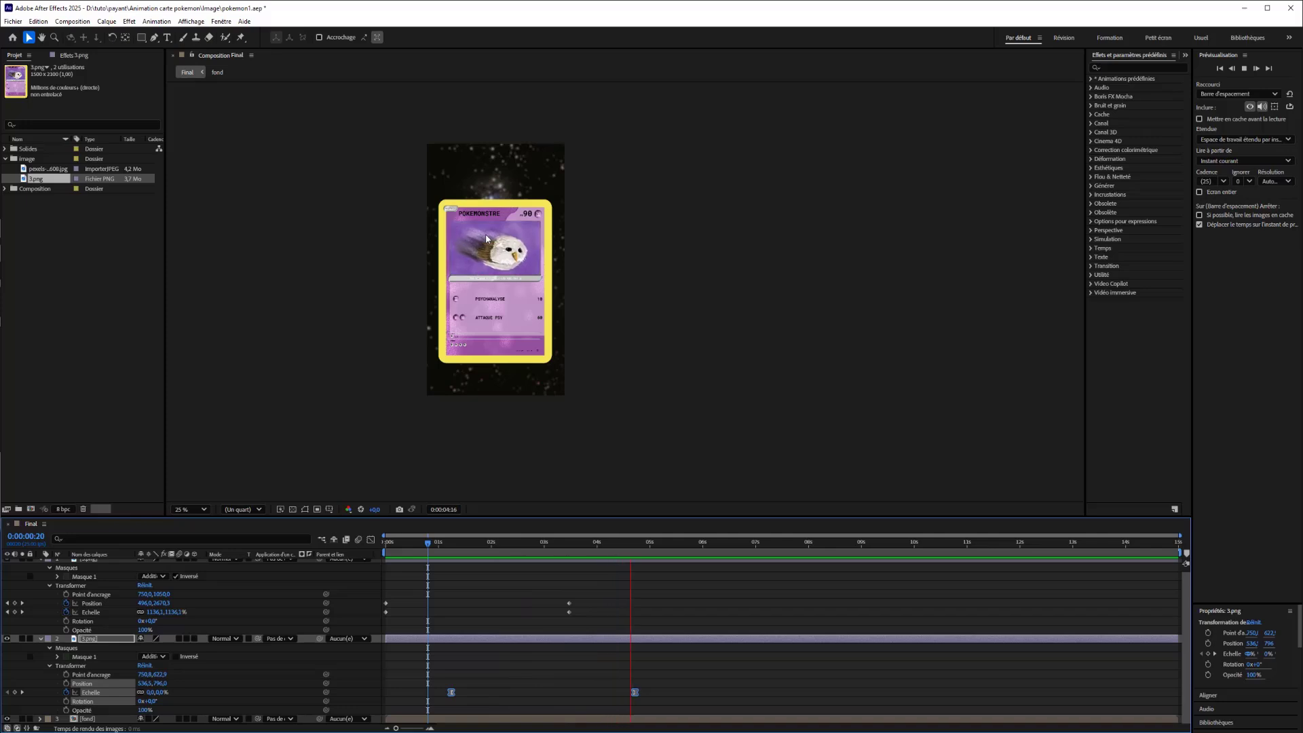
click(699, 685)
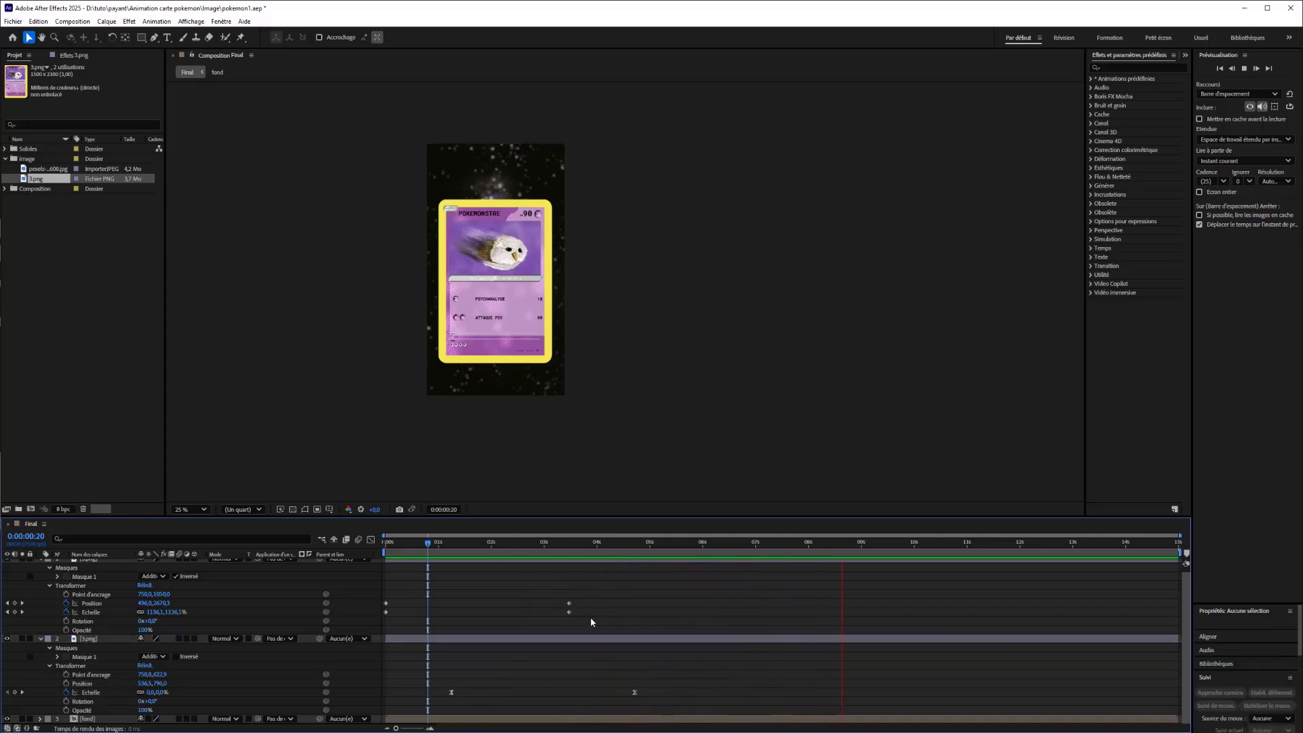
Apply Lissage de vitesse to the card frame's two Échelle keyframes and preview the animation from the first frame.
drag(590, 609, 388, 615)
right_click(388, 614)
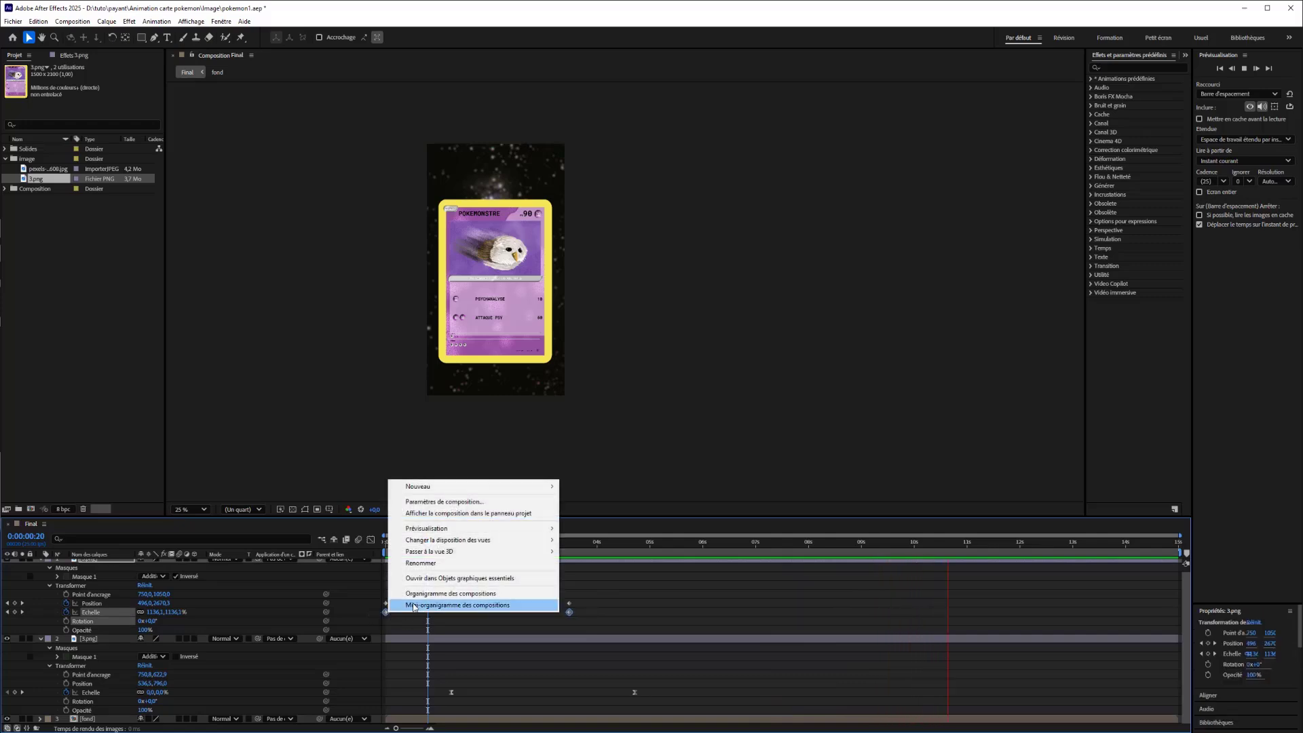
right_click(385, 612)
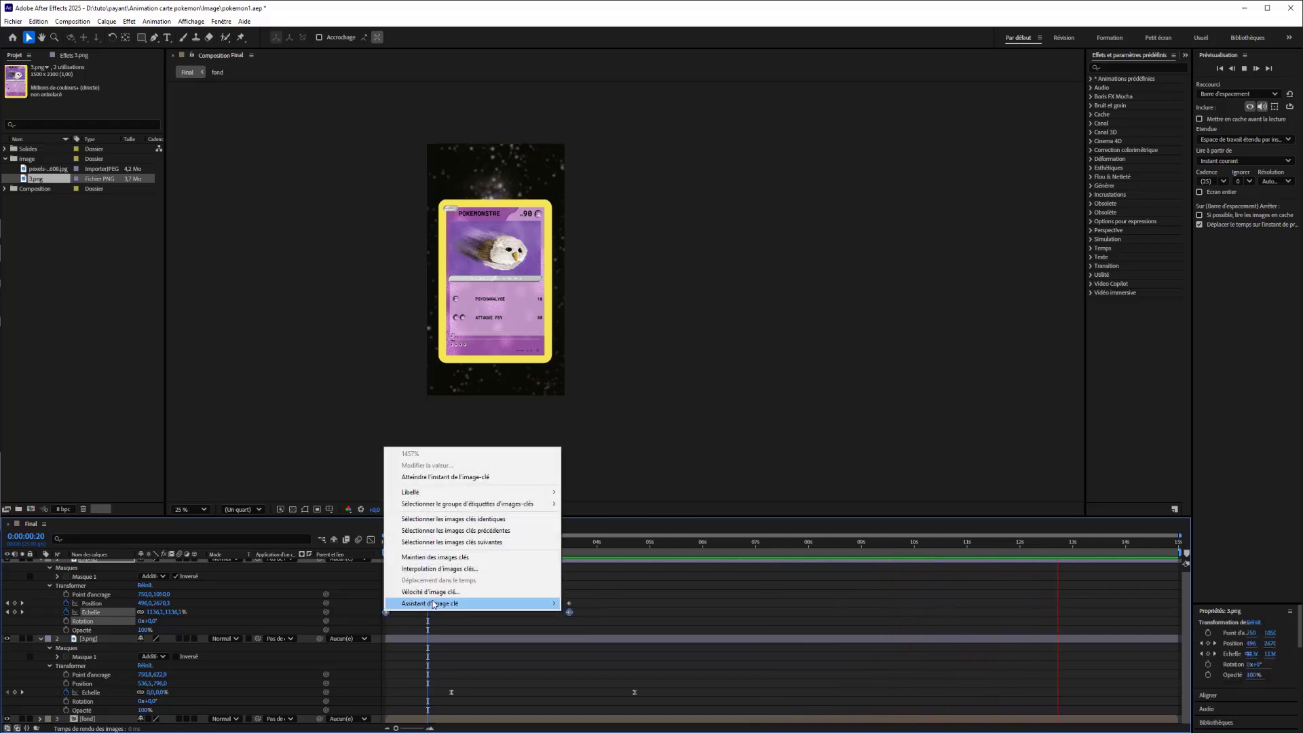
mouse_move(476, 603)
click(595, 685)
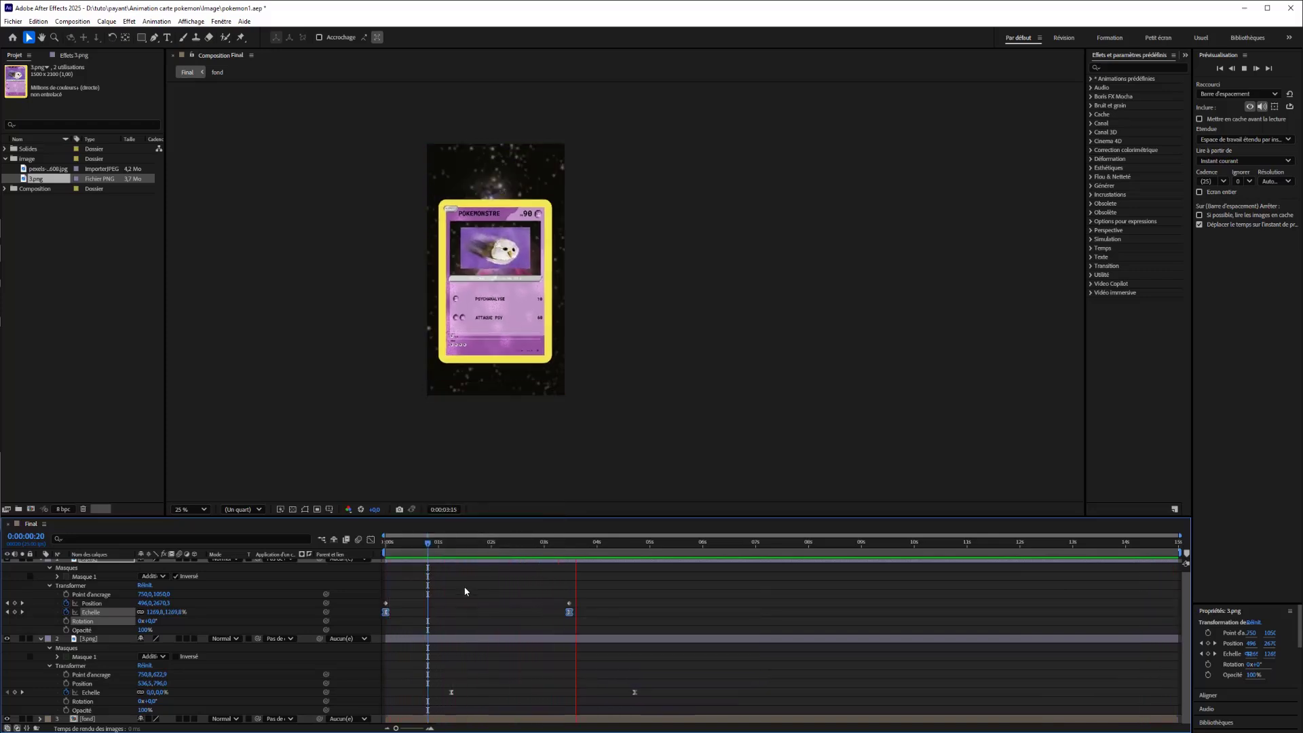
click(406, 544)
mouse_move(415, 549)
mouse_down()
mouse_move(573, 544)
mouse_move(391, 544)
mouse_up()
key(space)
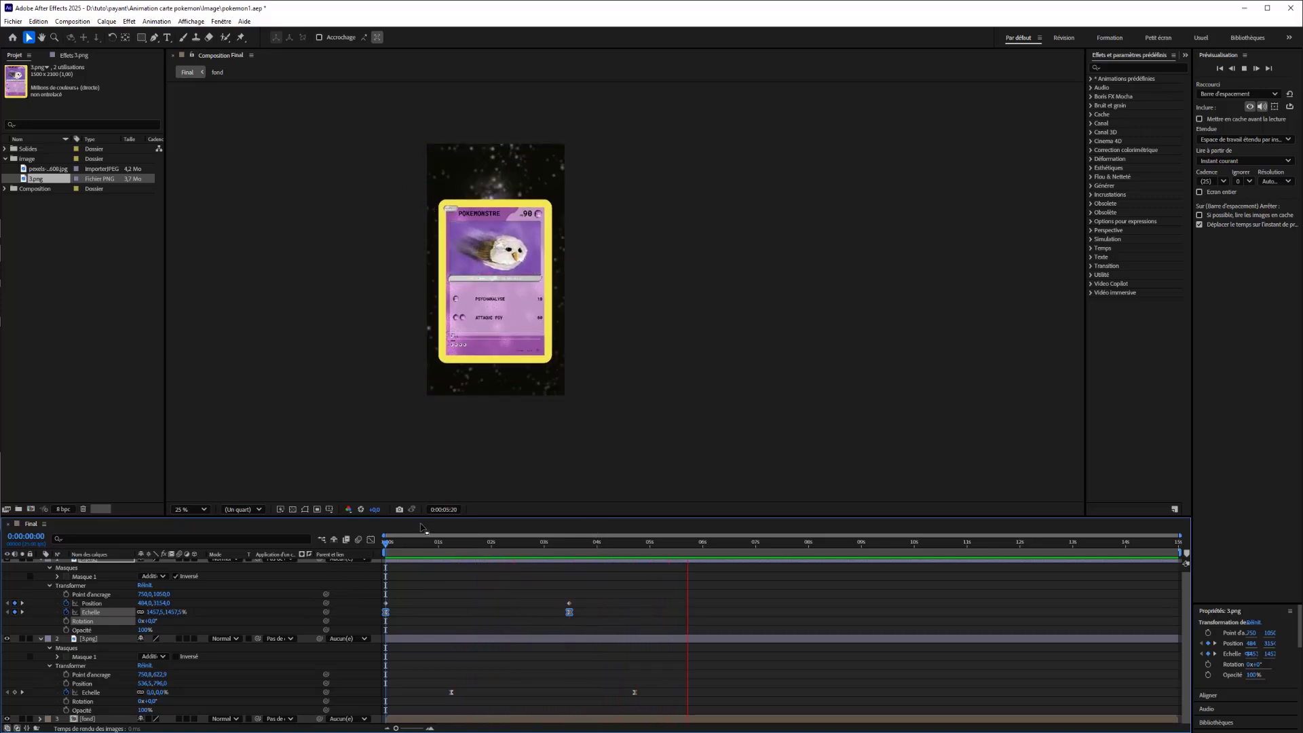
Try shifting the card frame's Échelle keyframes about 1 second later, and preview the motion.
click(413, 609)
drag(614, 623, 375, 611)
click(390, 614)
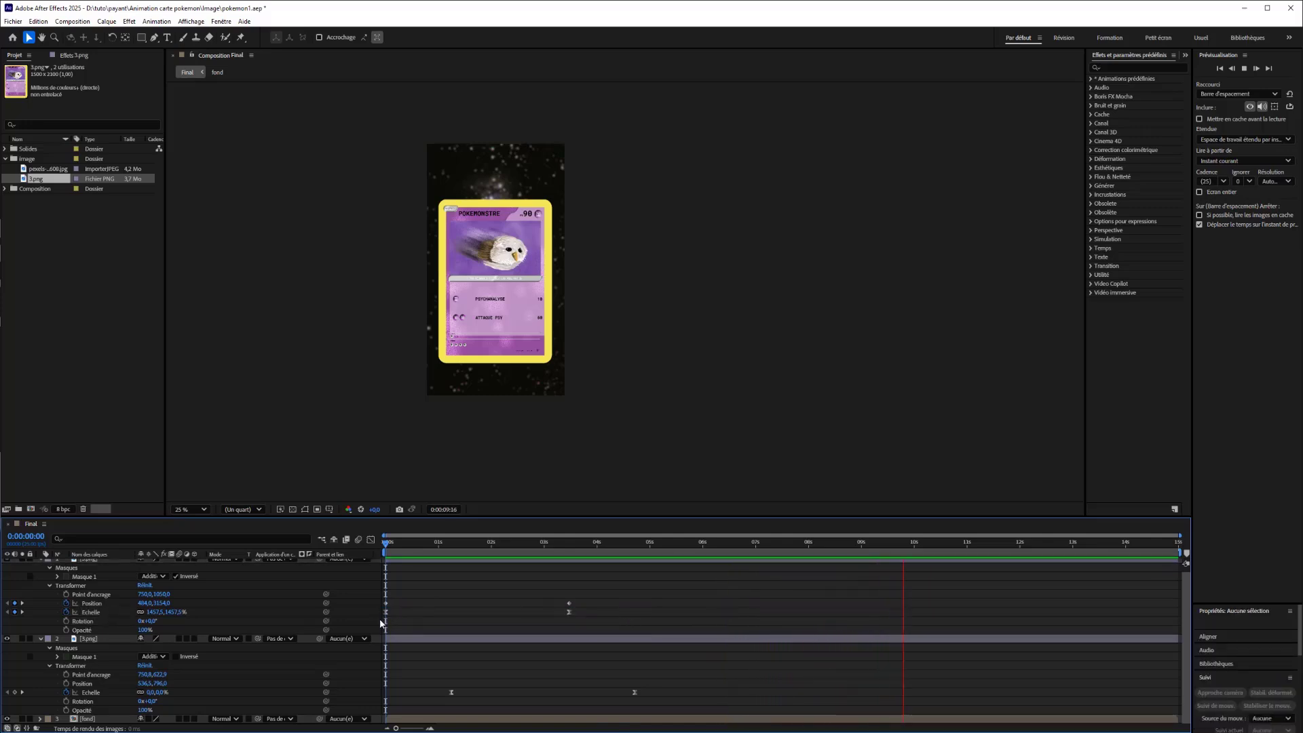
drag(586, 624, 448, 614)
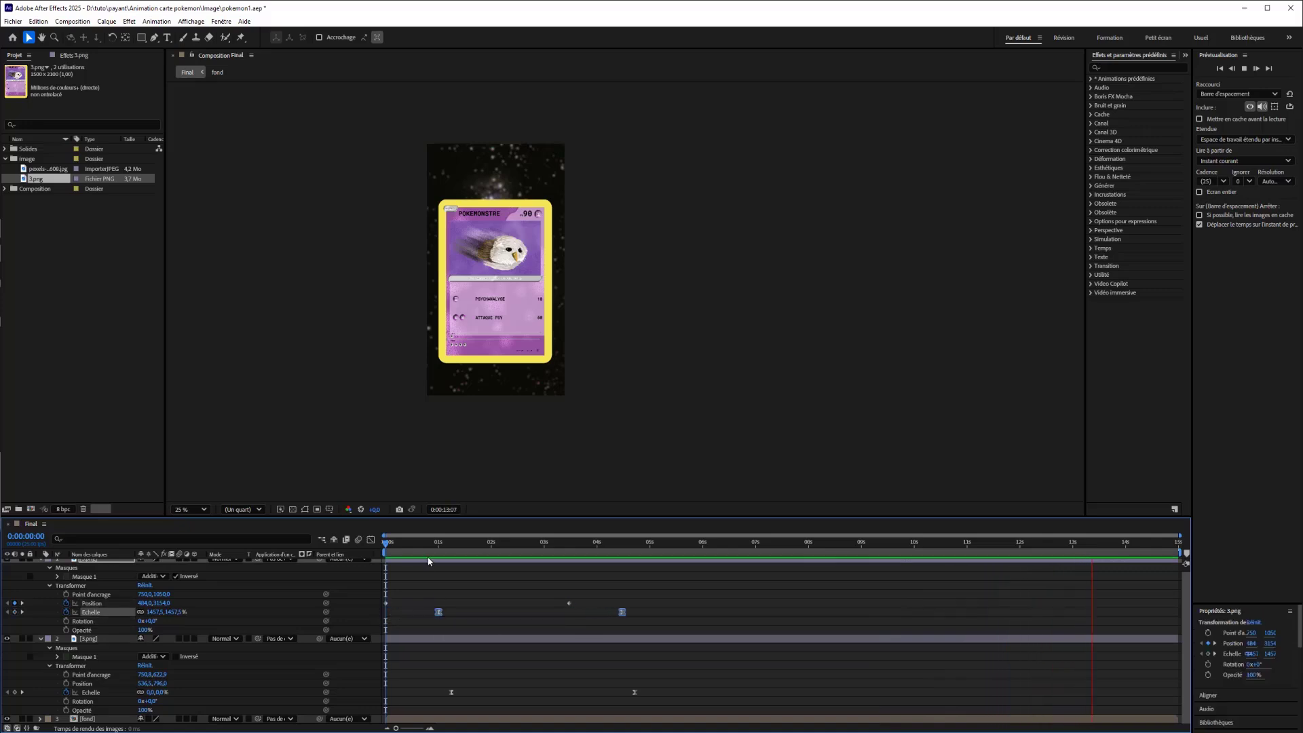
key(space)
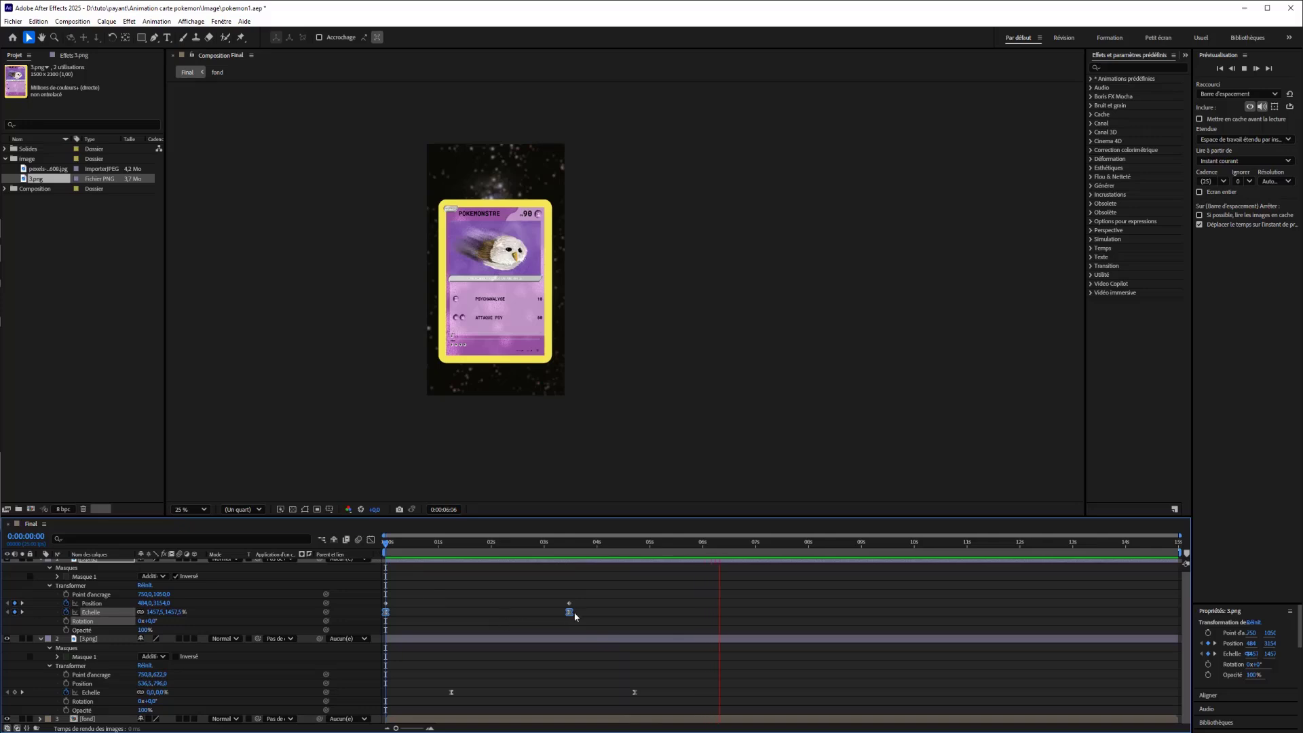
Try shifting the card frame's Échelle keyframes about half a second earlier, preview the motion, and undo the shift.
drag(569, 613, 543, 614)
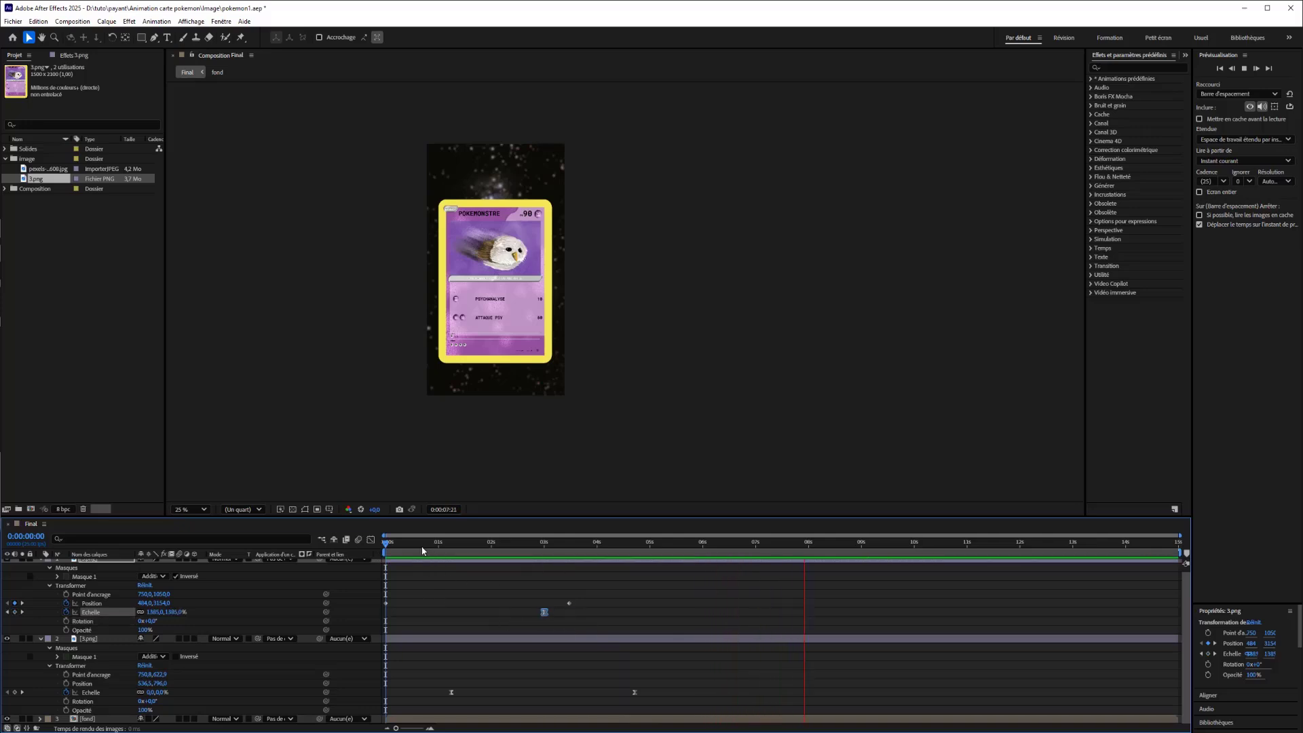
key(space)
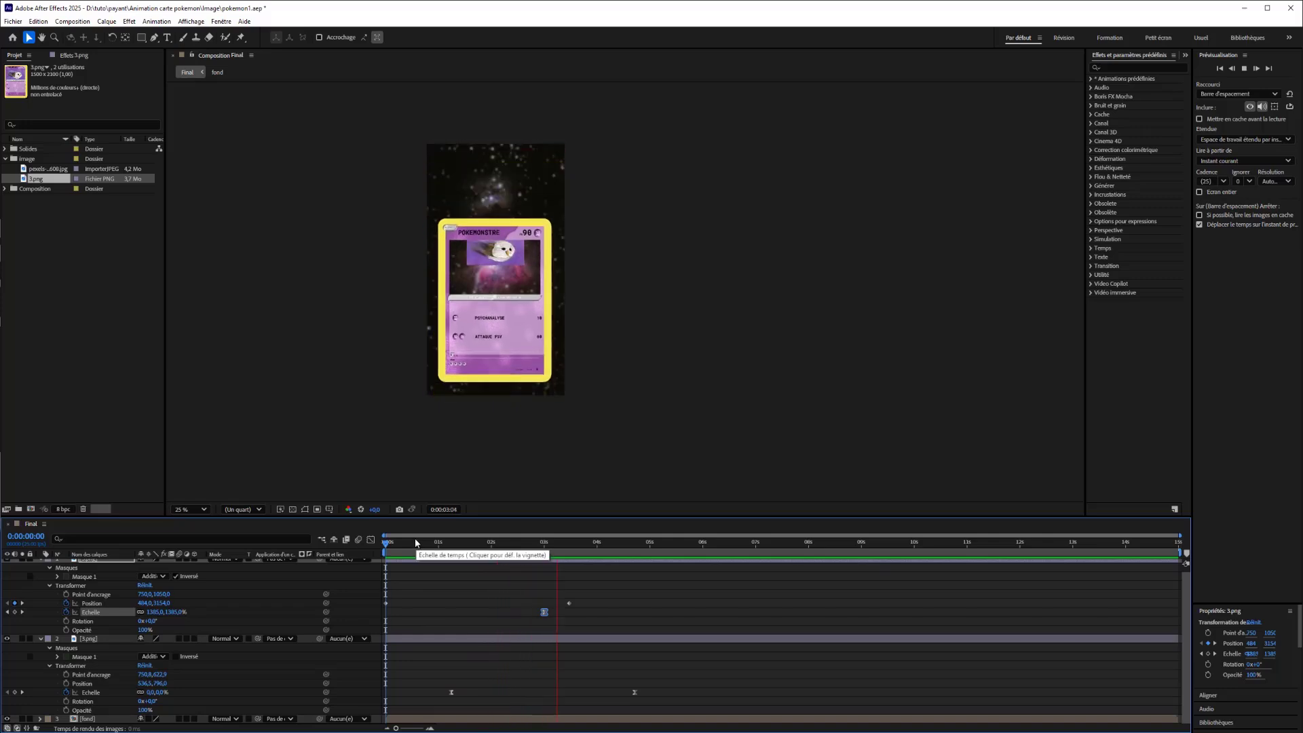
mouse_move(401, 546)
mouse_down()
mouse_move(584, 551)
mouse_move(417, 553)
mouse_up()
key(ctrl+z)
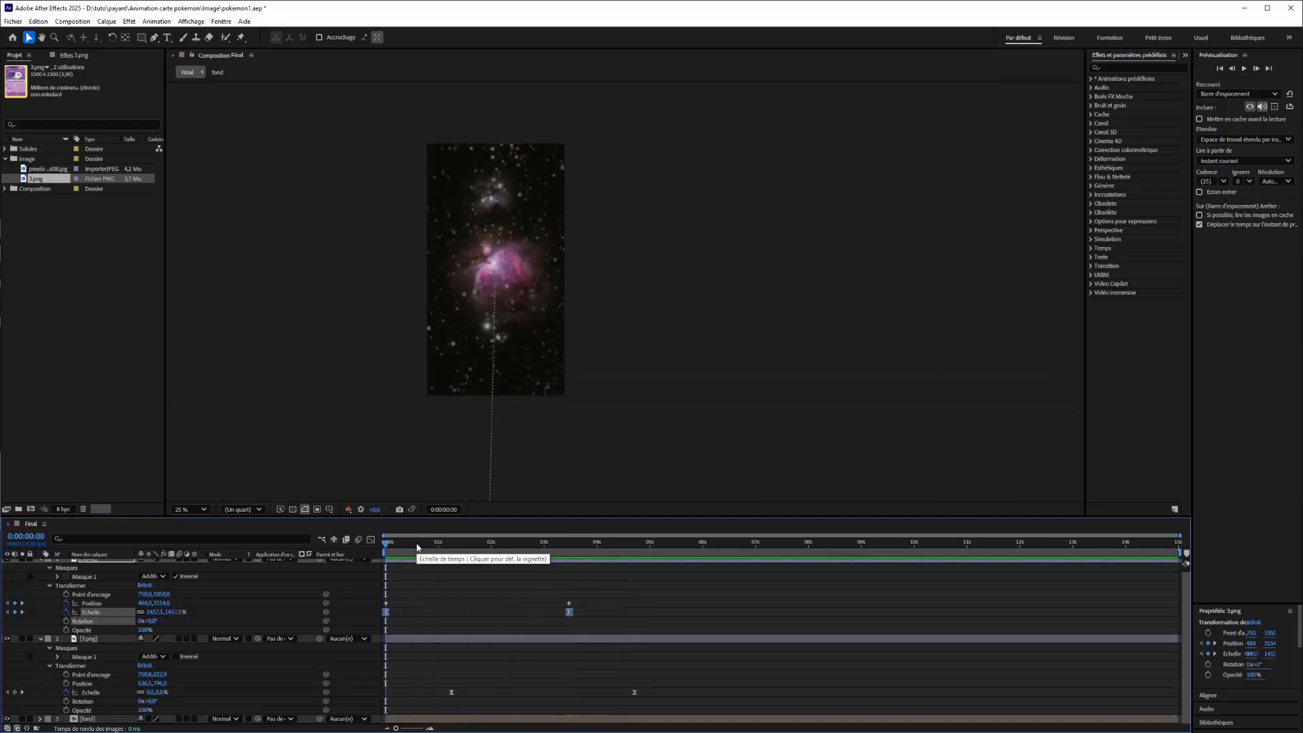
Deselect the keyframes, return to the first frame and save the project.
click(580, 613)
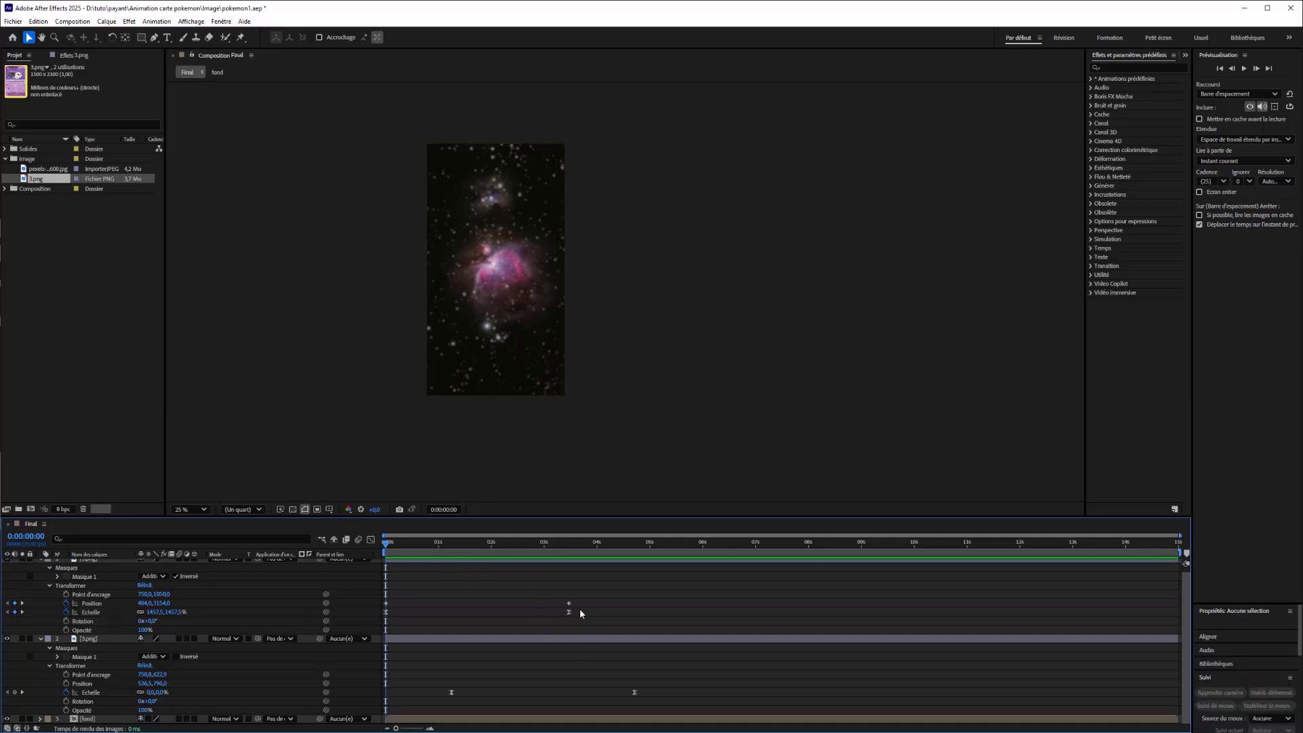
drag(441, 543, 285, 537)
key(ctrl+s)
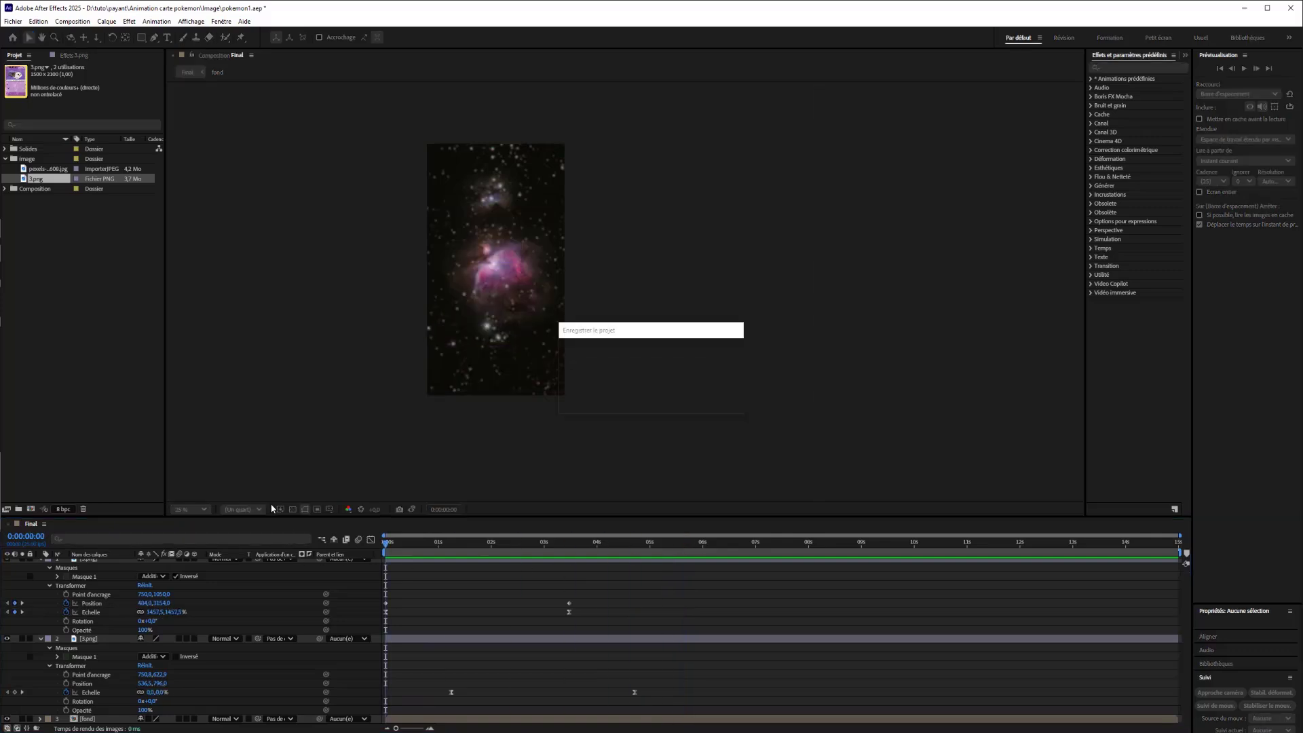
Try to delete all keyframes of both card layers at the first frame, and undo back to the card at 0:00:04:04.
drag(673, 603, 346, 725)
key(Delete)
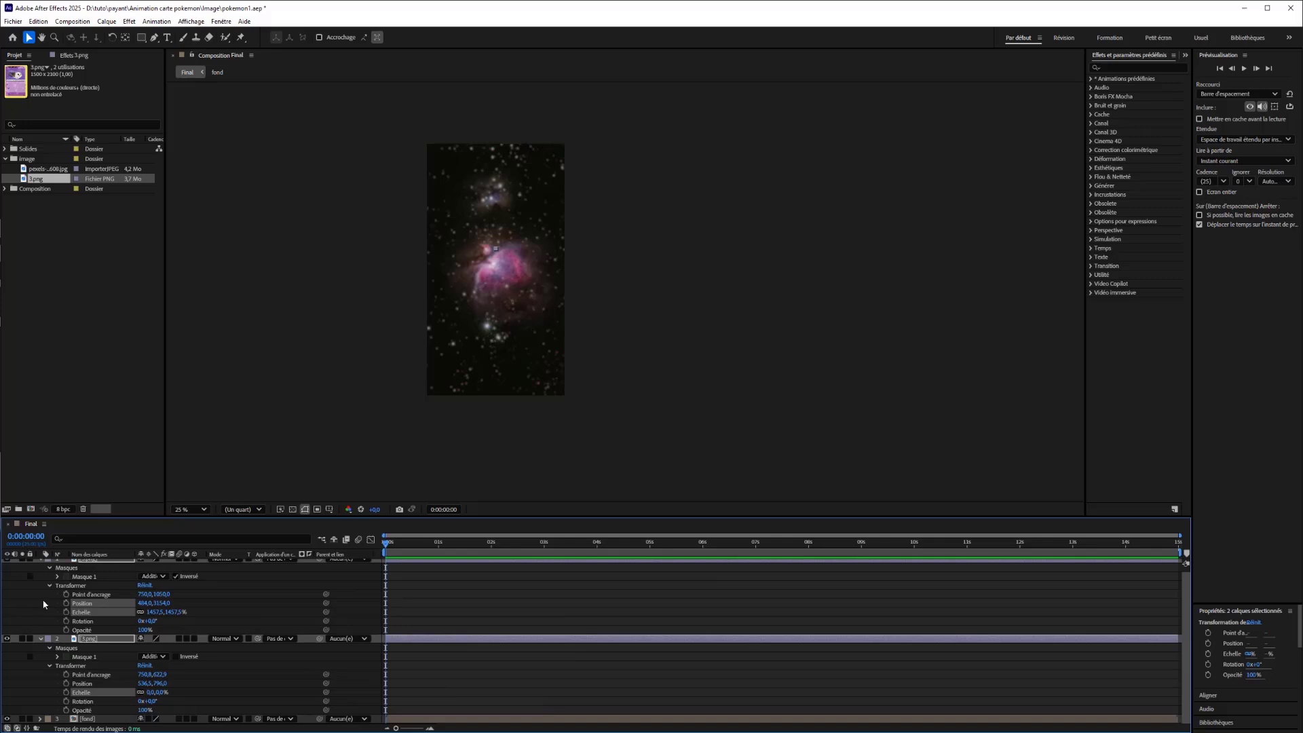
click(50, 569)
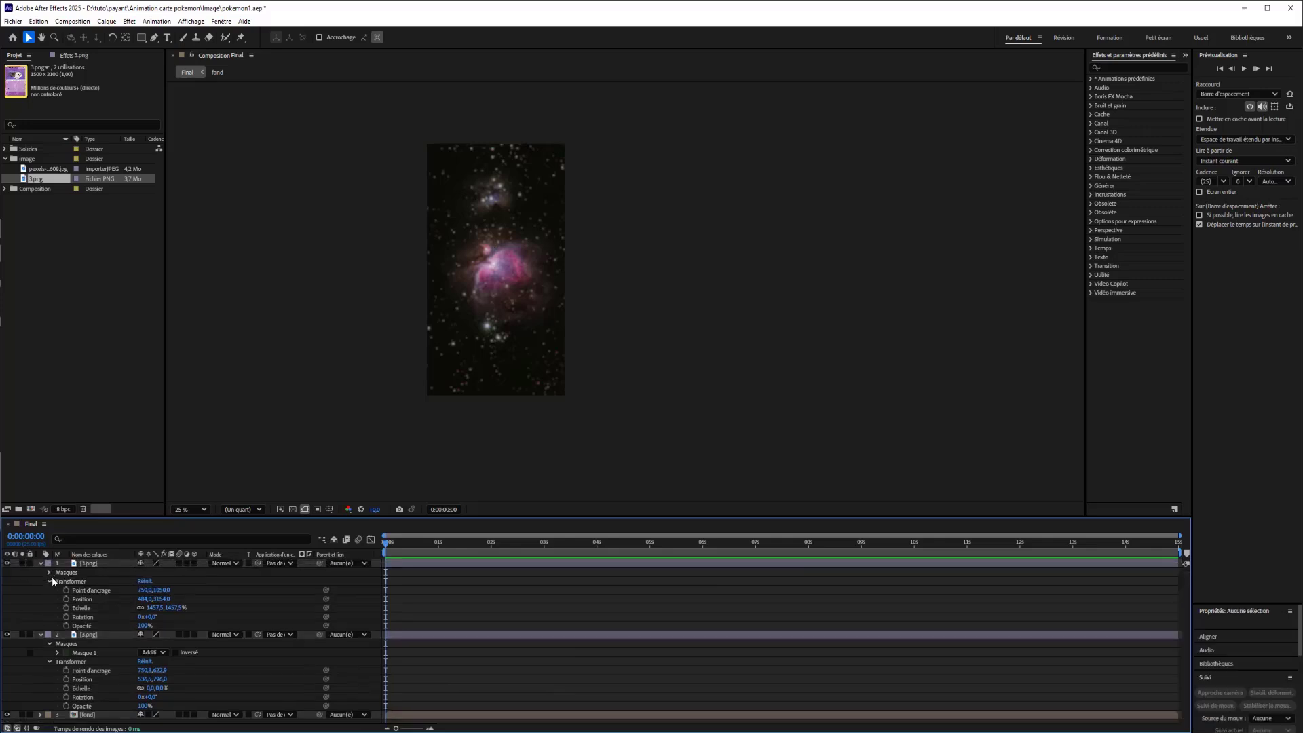
key(ctrl+z)
key(ctrl+z)
key(ctrl+z)
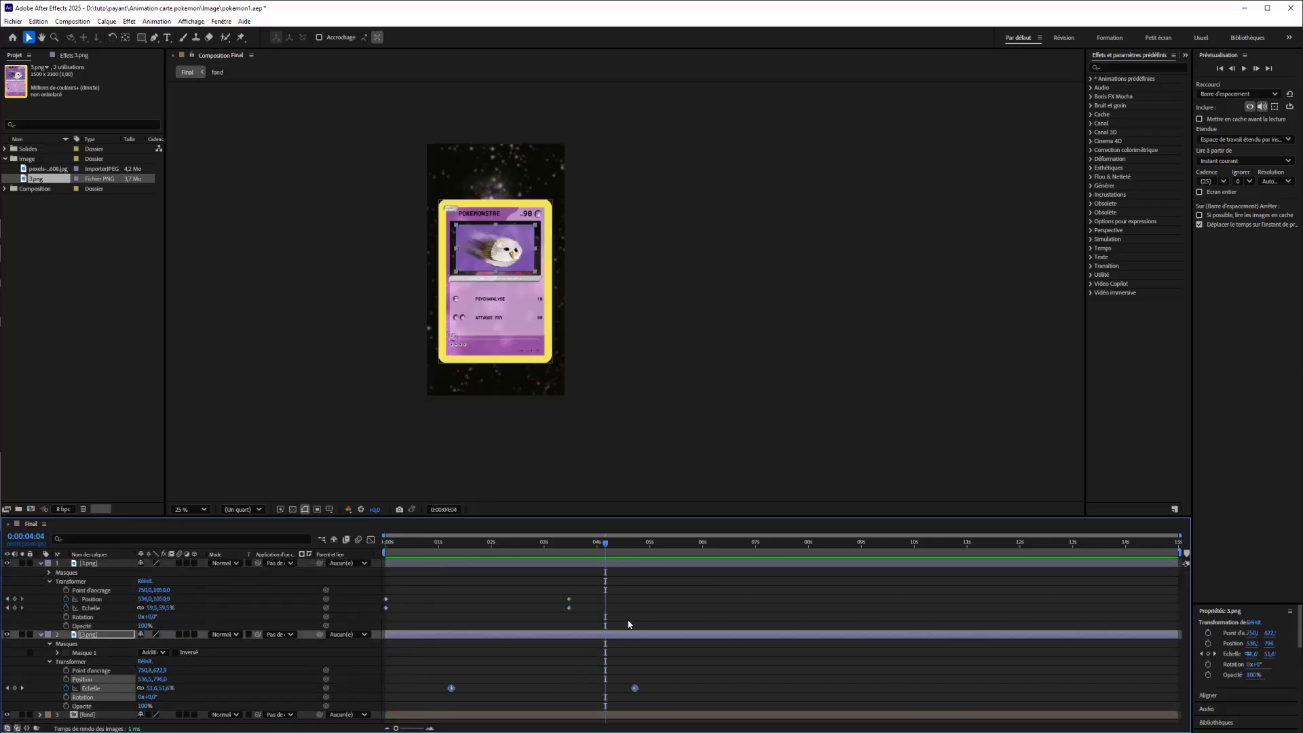
Delete the starting Position and Échelle keyframes of both card layers.
click(654, 598)
drag(455, 590, 340, 708)
key(Delete)
Delete the remaining end keyframes of both card layers and save the project at the first frame.
drag(699, 613, 499, 673)
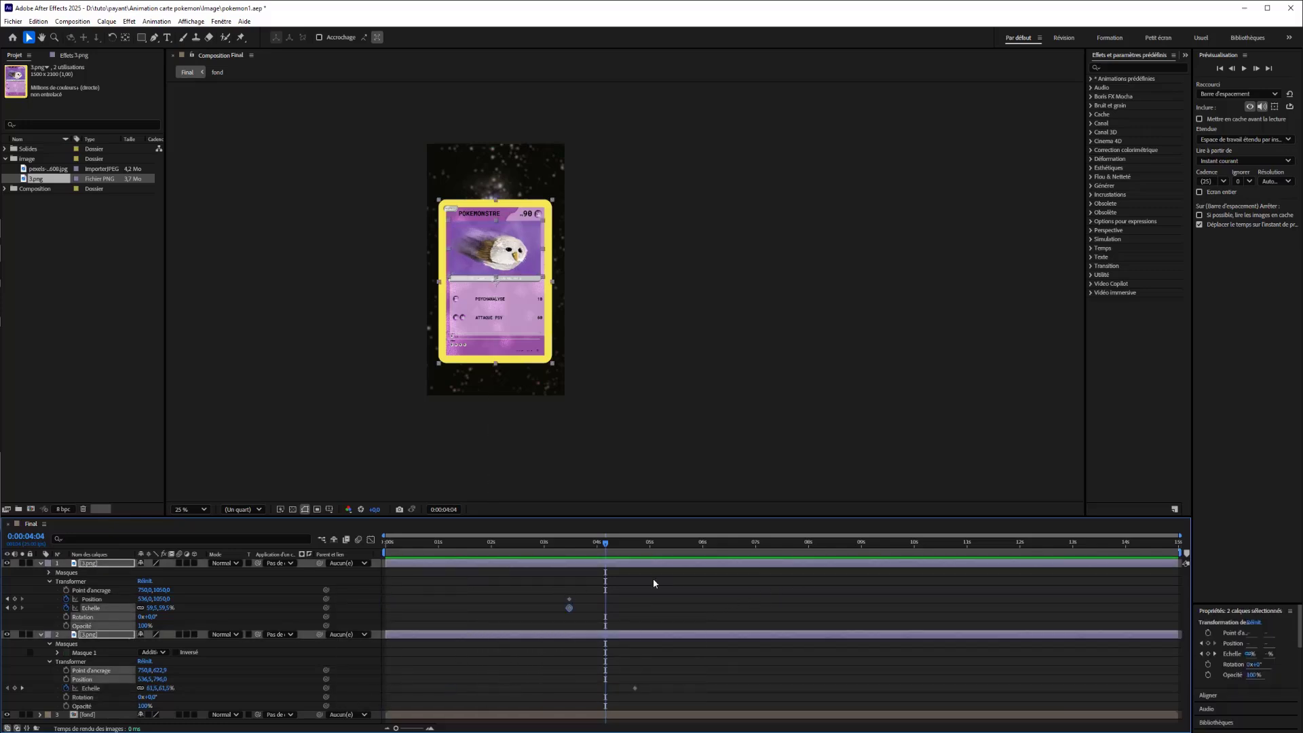
drag(662, 577, 502, 703)
key(Delete)
drag(490, 552, 138, 528)
key(ctrl+s)
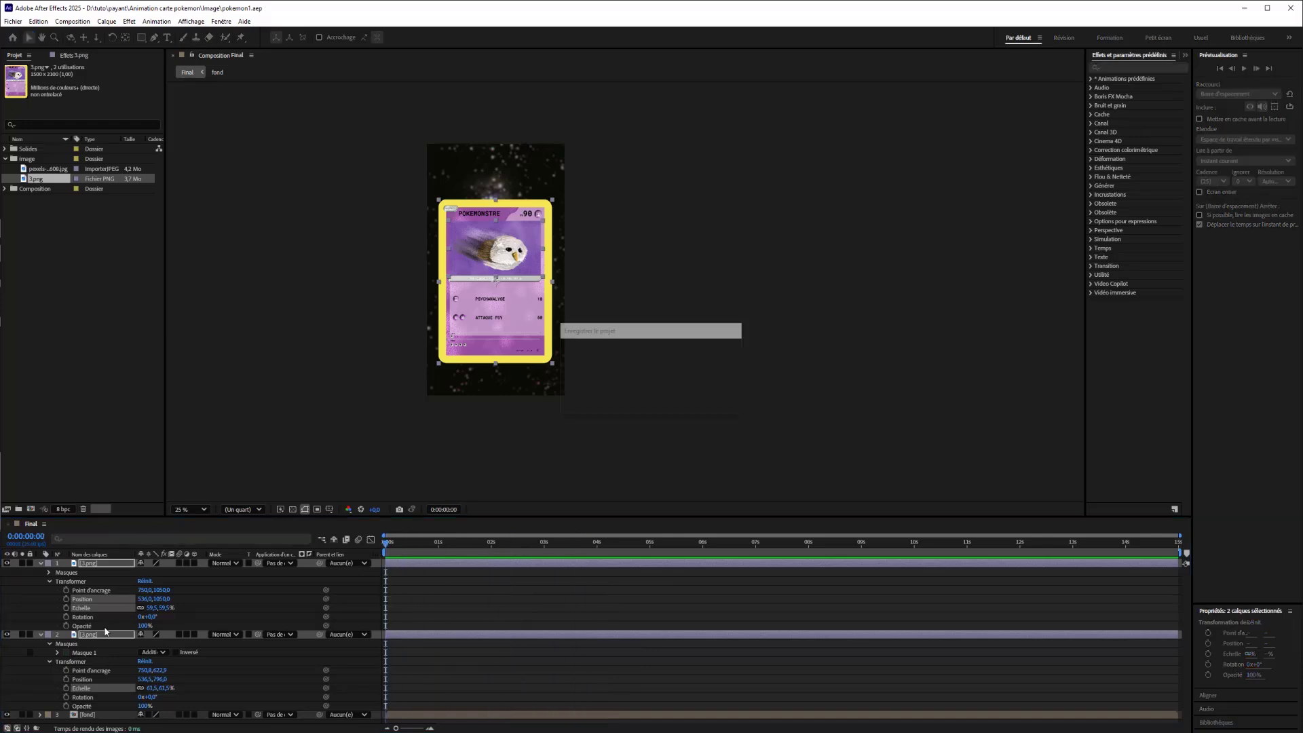